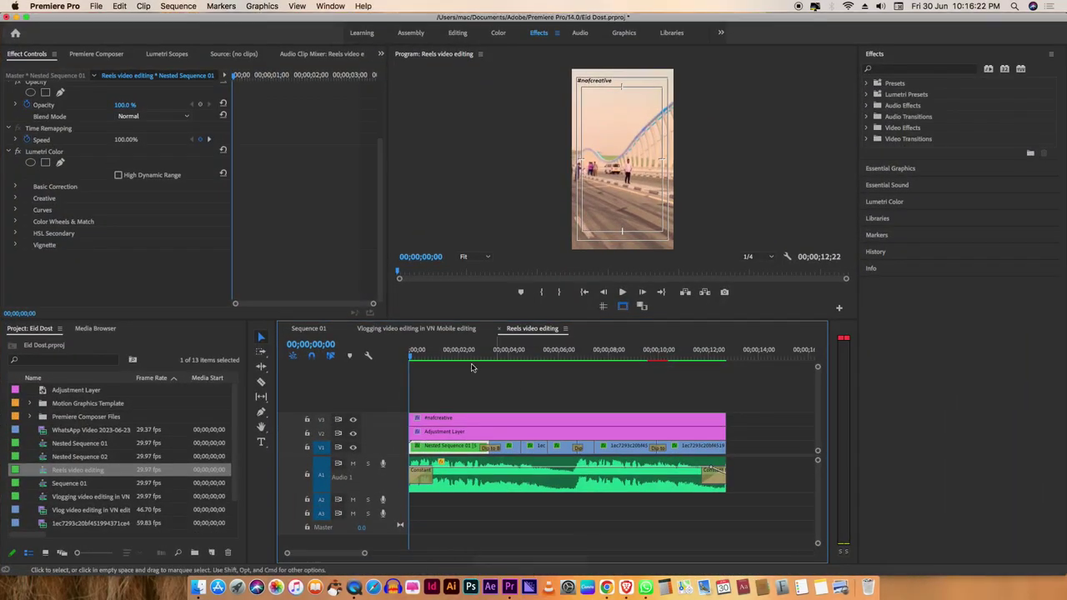
# Search 'blur' in Effects and apply Reduce Interlace Flicker to the opening Nested Sequence 01 clip
pyautogui.press('space')
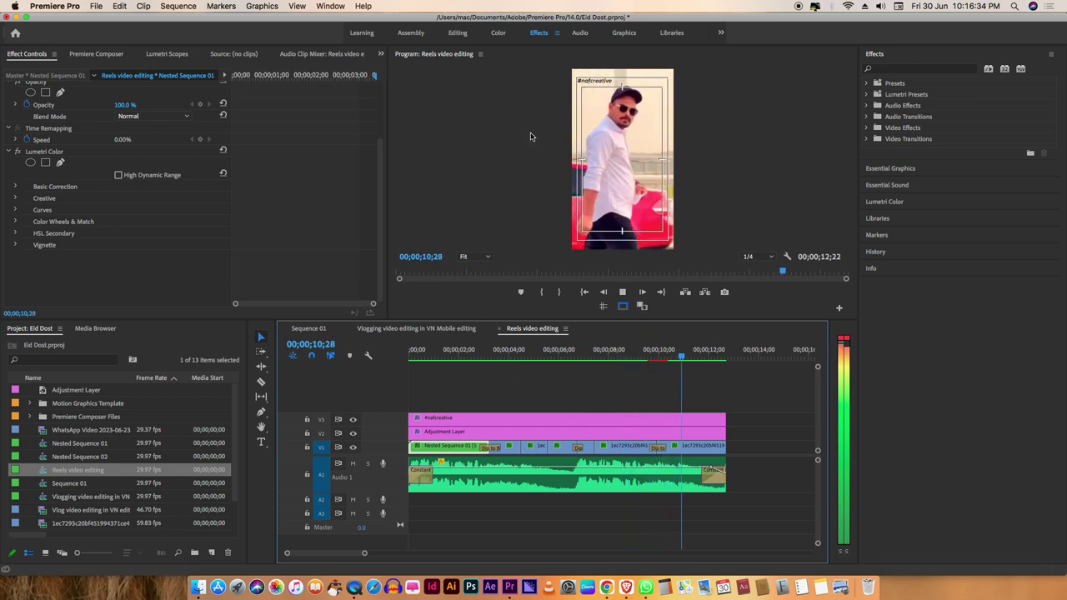
pyautogui.moveTo(705, 355); pyautogui.dragTo(402, 382)
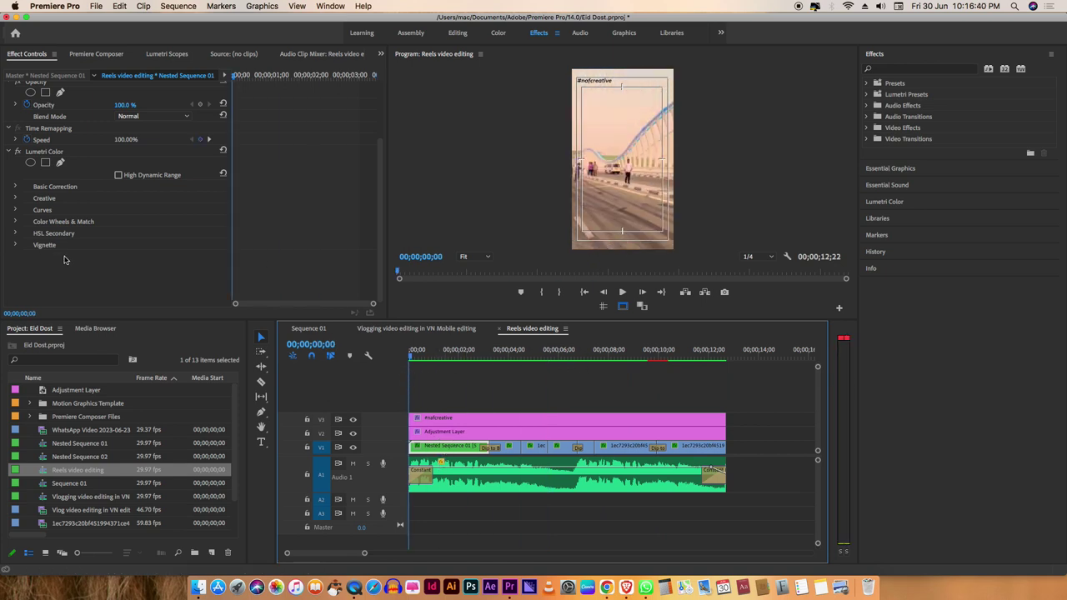
pyautogui.click(895, 69)
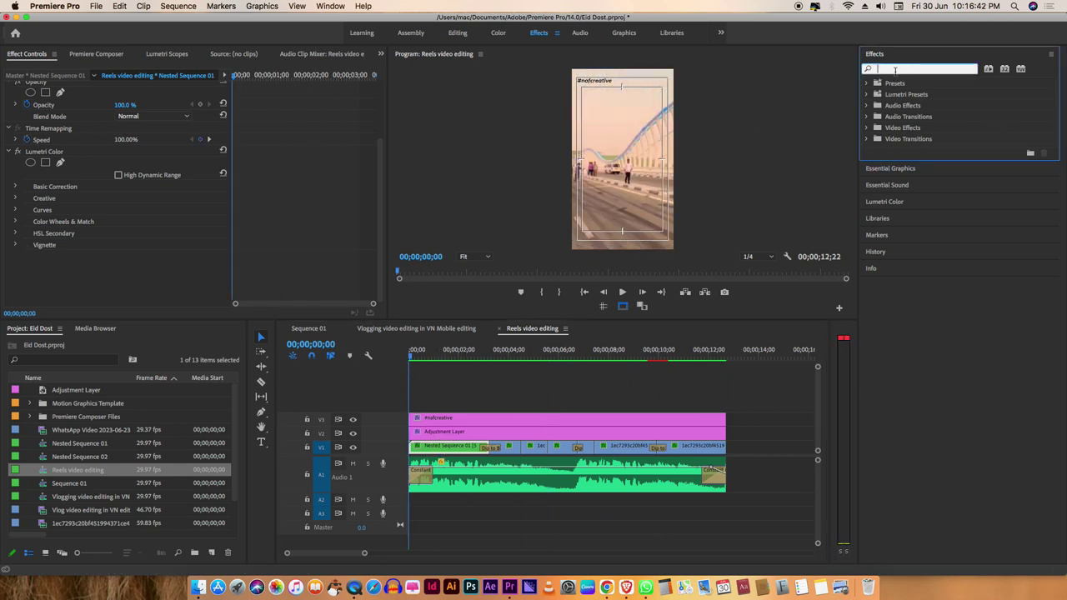
pyautogui.write('blur')
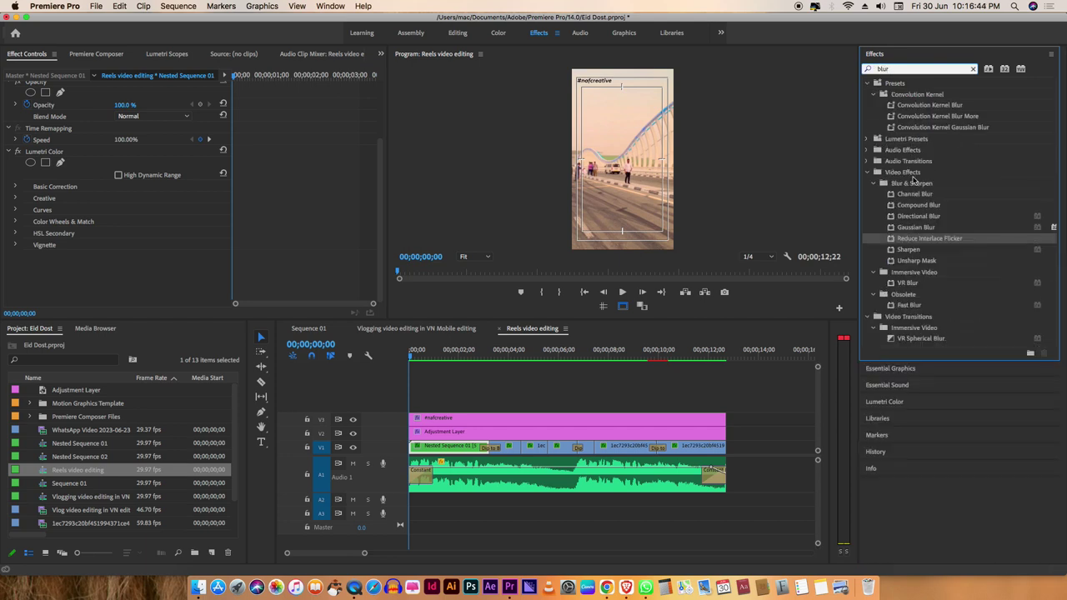
pyautogui.moveTo(908, 242)
pyautogui.mouseDown()
pyautogui.moveTo(471, 453)
pyautogui.moveTo(433, 453)
pyautogui.mouseUp()
# Keyframe Softness from 80.0 at the start down to 0.0 around 00;00;01;11
pyautogui.moveTo(117, 281); pyautogui.dragTo(124, 281)
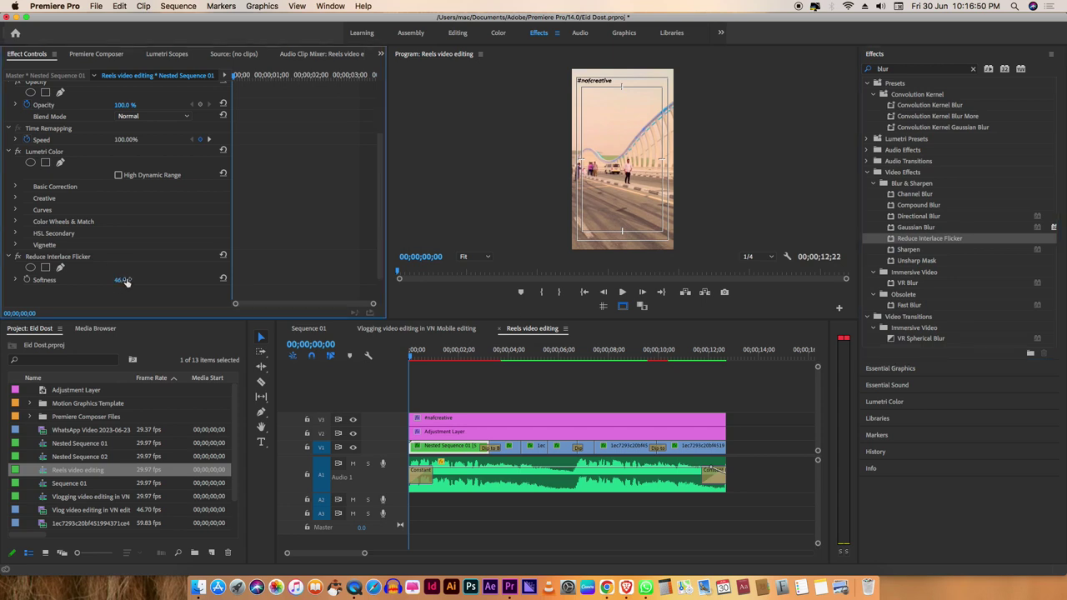
pyautogui.write('50')
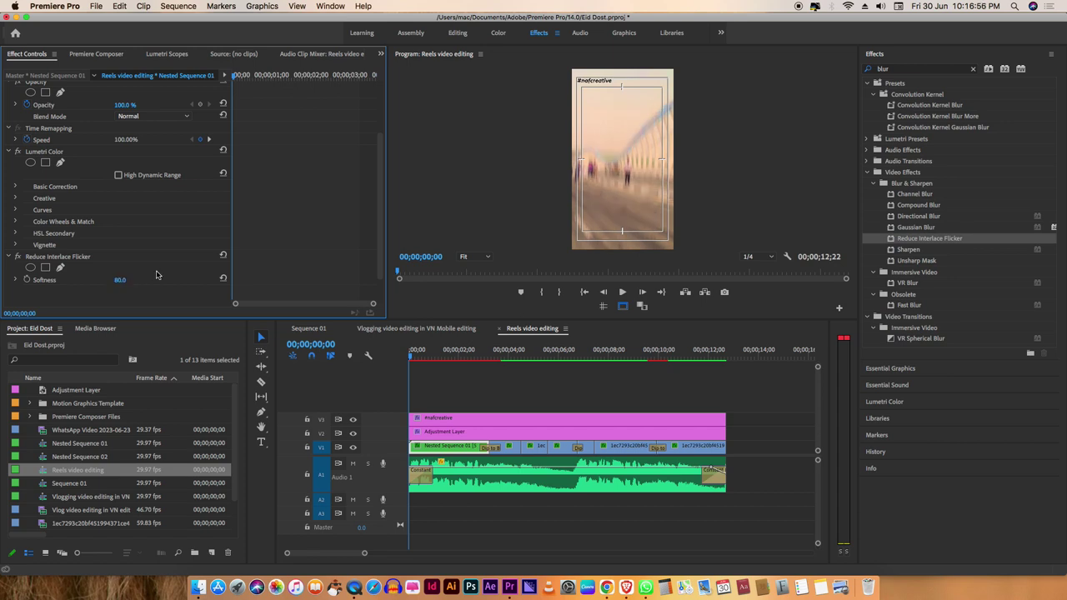
pyautogui.scroll(2, 113, 263)
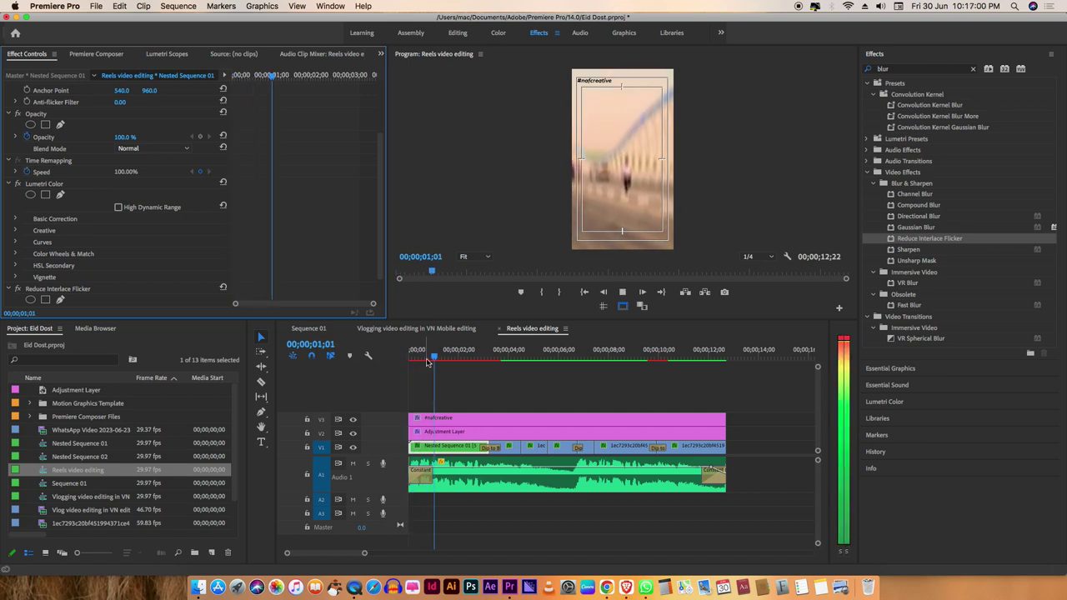
pyautogui.press('space')
pyautogui.scroll(-2, 132, 274)
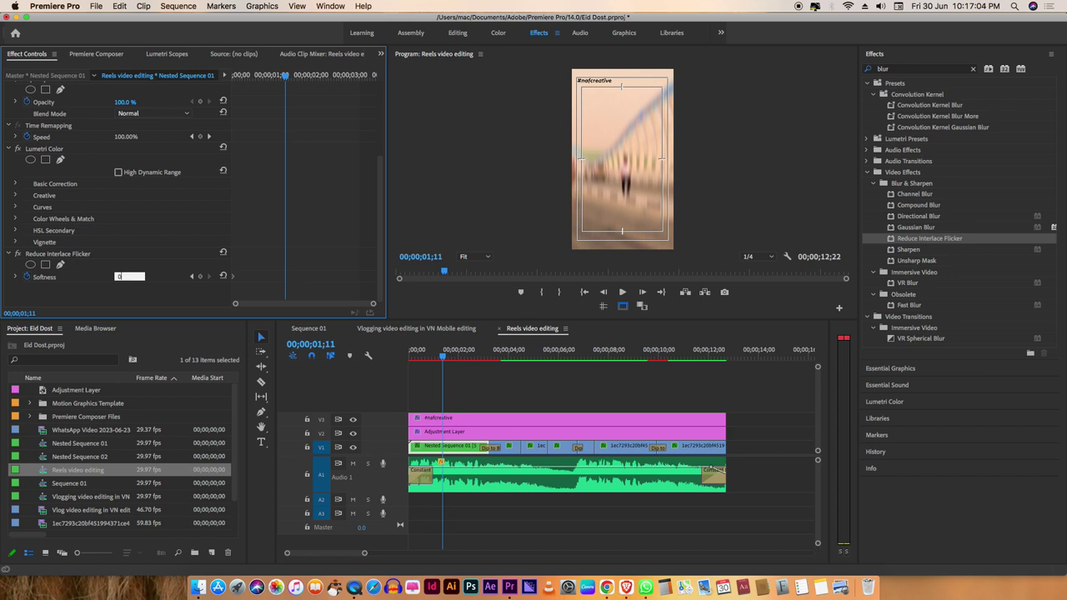
pyautogui.click(289, 279)
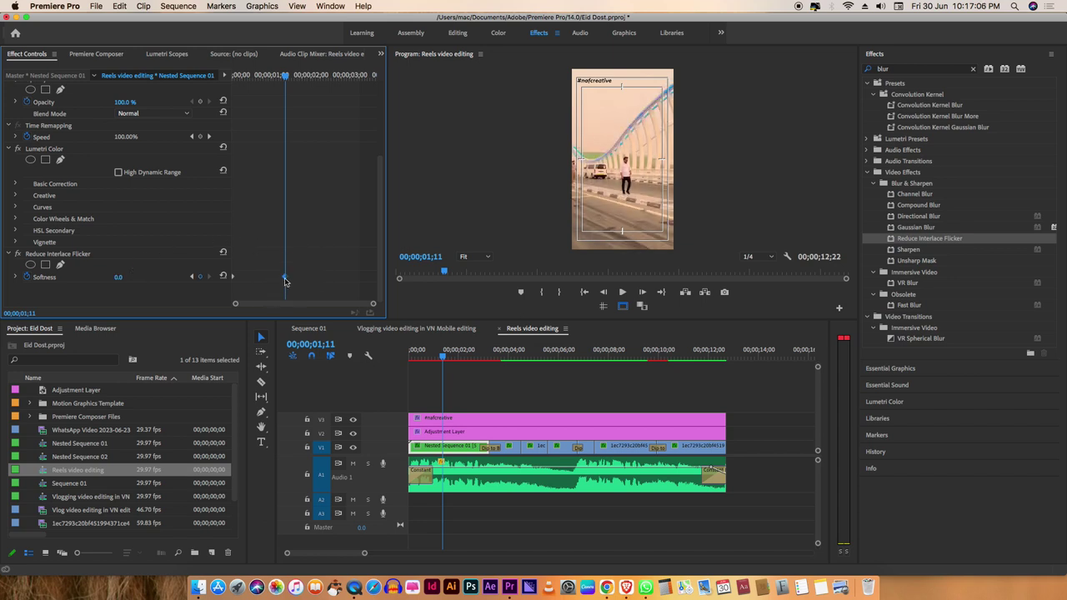
# Apply Ease In to the later Softness keyframe and Ease Out to the first, then return to the sequence start
pyautogui.rightClick(285, 281)
pyautogui.click(321, 428)
pyautogui.click(228, 297)
pyautogui.rightClick(234, 278)
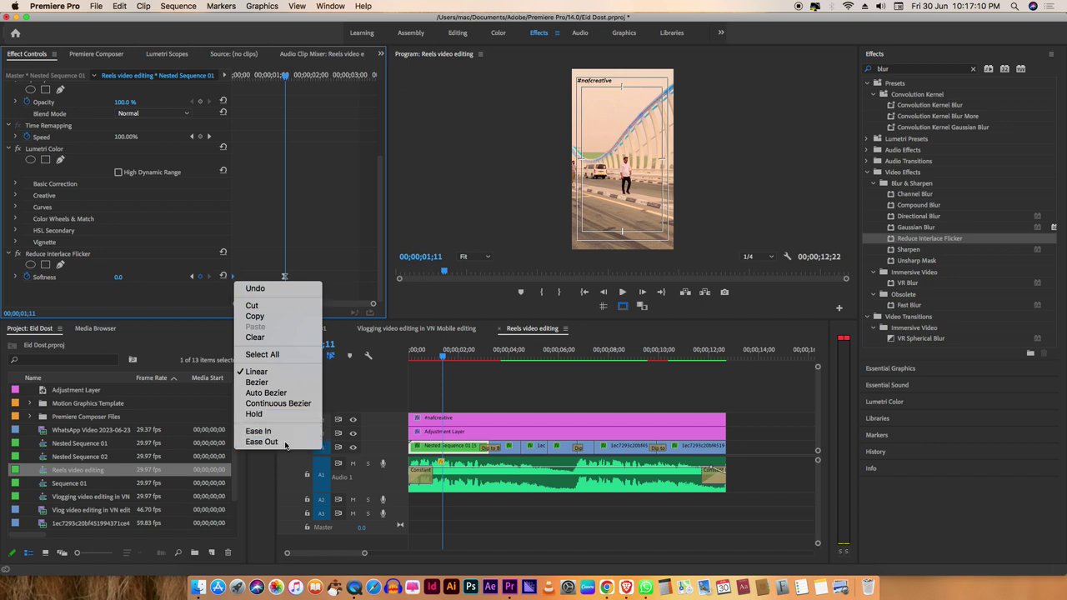
pyautogui.click(254, 443)
pyautogui.click(384, 380)
pyautogui.press('Home')
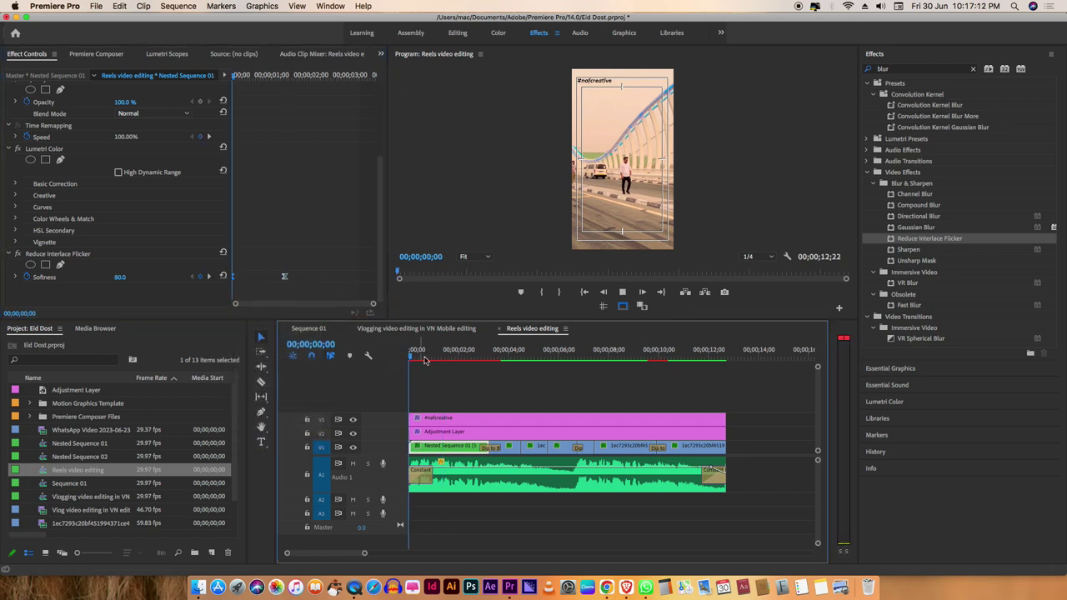
# Preview the blur intro and enlarge the V1 and A1 track heights to show thumbnails and waveforms
pyautogui.press('space')
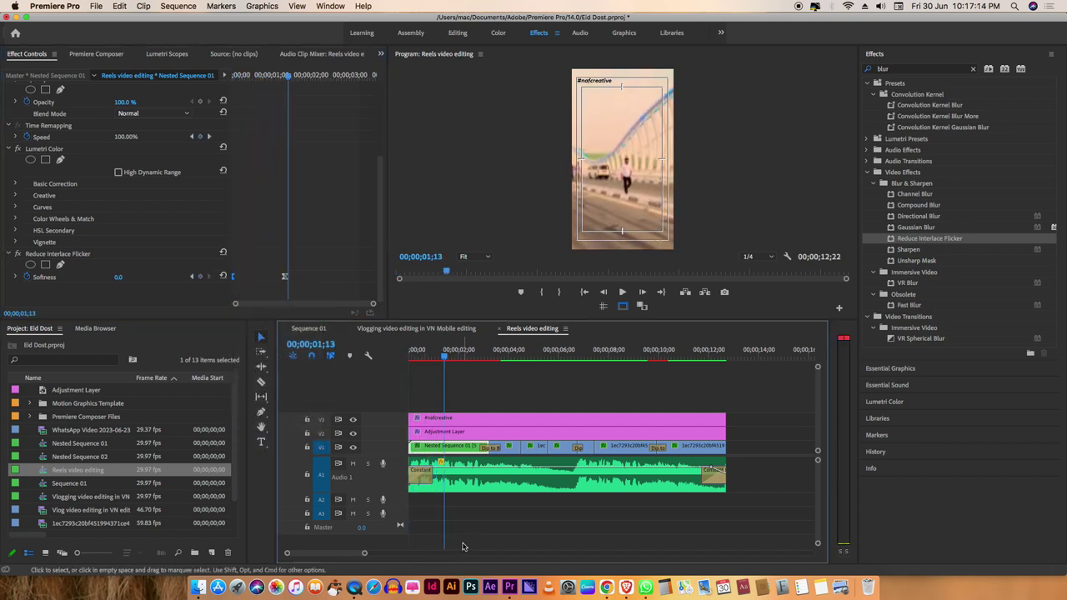
pyautogui.scroll(3, 404, 474)
pyautogui.scroll(2, 407, 470)
pyautogui.scroll(1, 405, 447)
pyautogui.scroll(2, 405, 447)
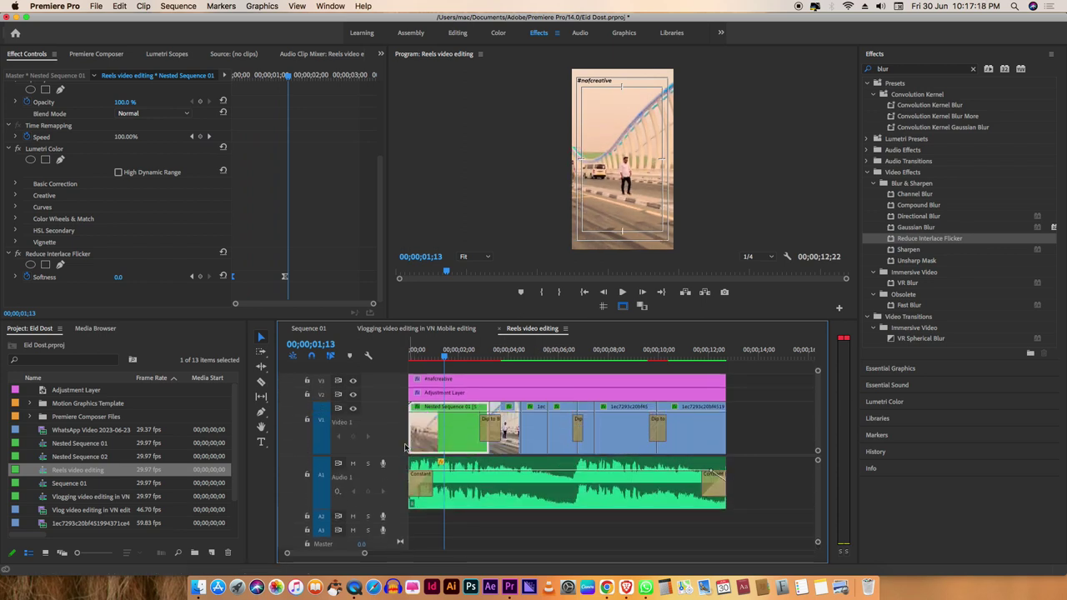
pyautogui.scroll(2, 405, 447)
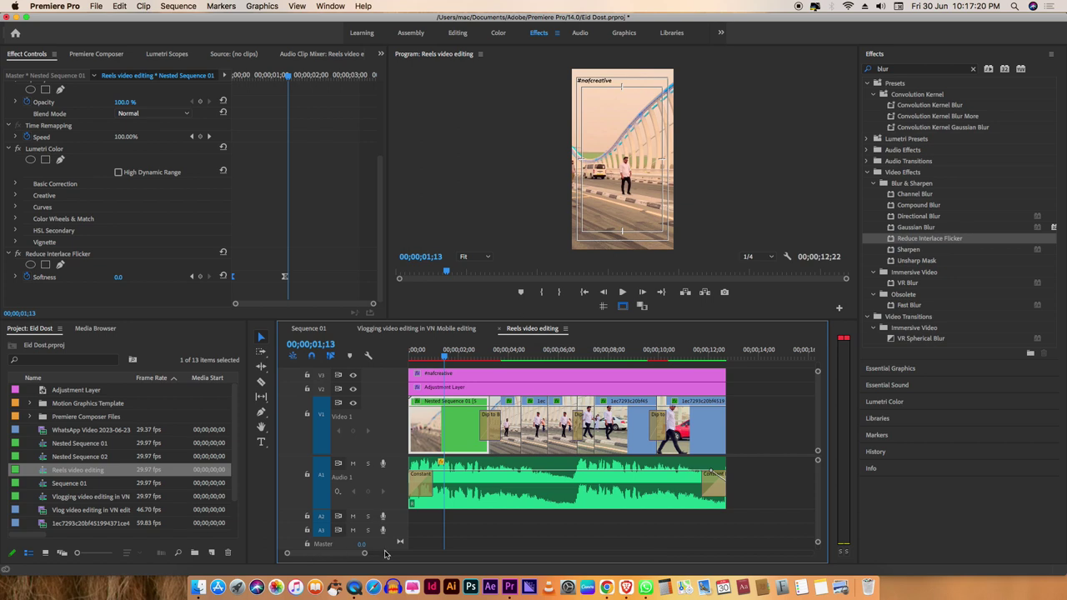
pyautogui.moveTo(363, 554); pyautogui.dragTo(352, 552)
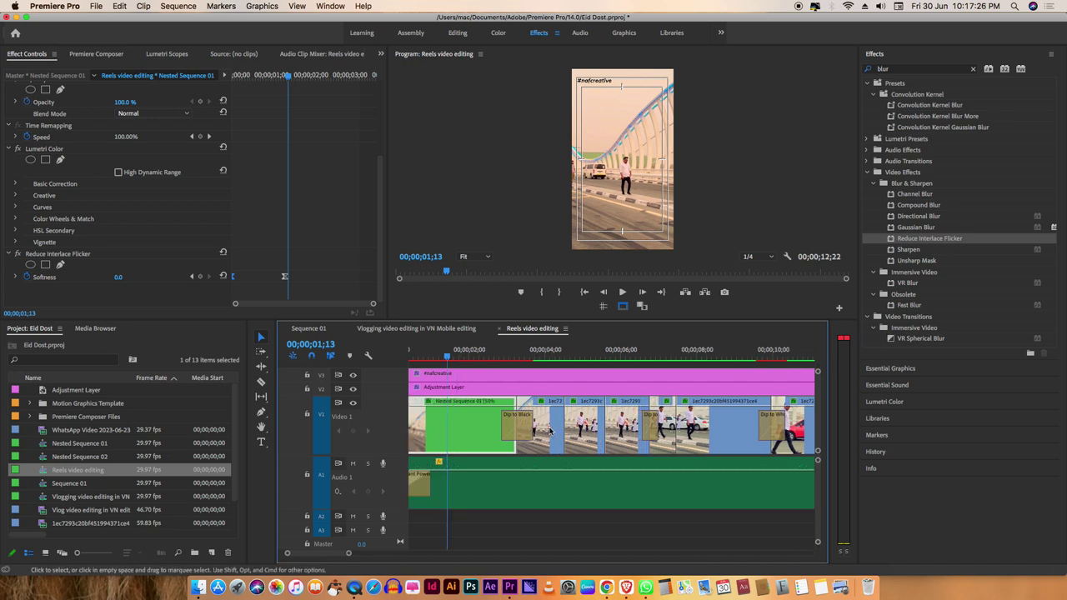
pyautogui.scroll(-5, 533, 430)
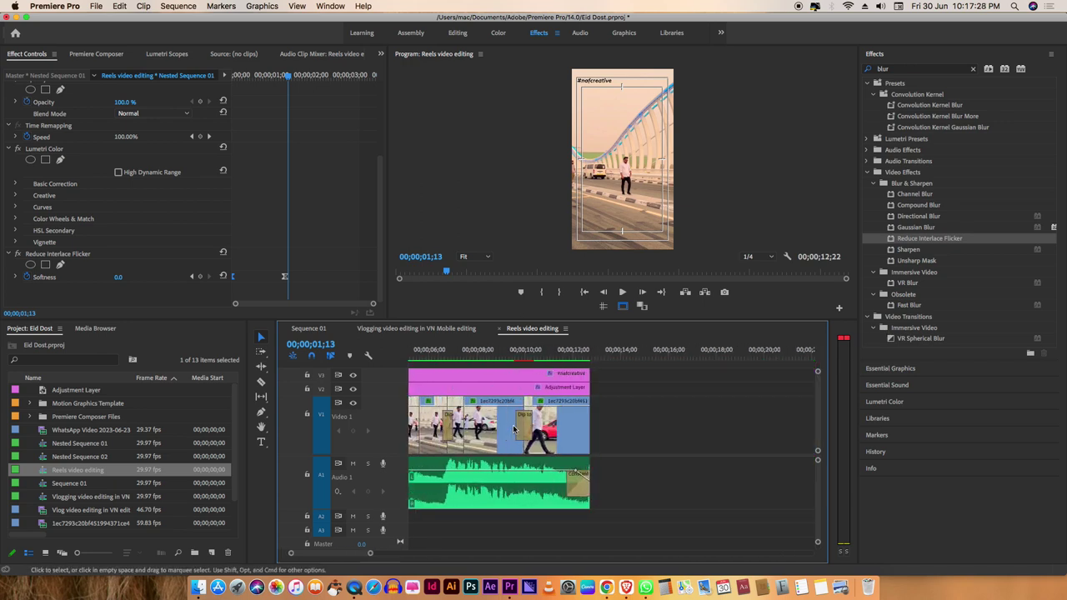
# Park the playhead near 00;00;07;23 and select the Video 1 clip under it
pyautogui.click(490, 352)
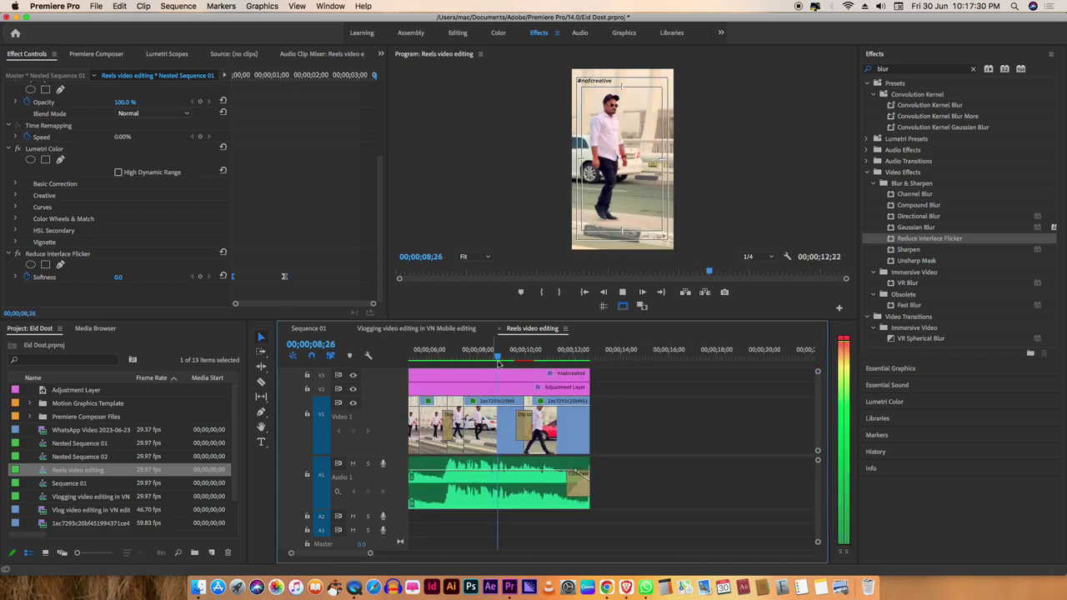
pyautogui.moveTo(447, 357); pyautogui.dragTo(464, 358)
pyautogui.scroll(-2, 462, 391)
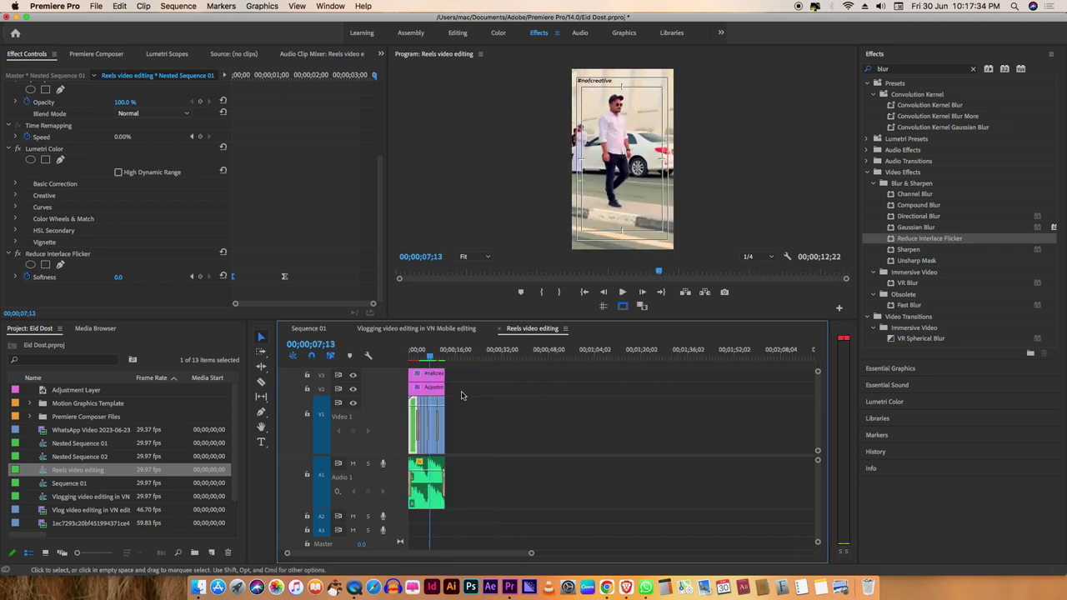
pyautogui.scroll(4, 455, 406)
pyautogui.hscroll(-3, 317, 552)
pyautogui.click(443, 444)
pyautogui.hscroll(-5, 466, 438)
pyautogui.scroll(-2, 497, 431)
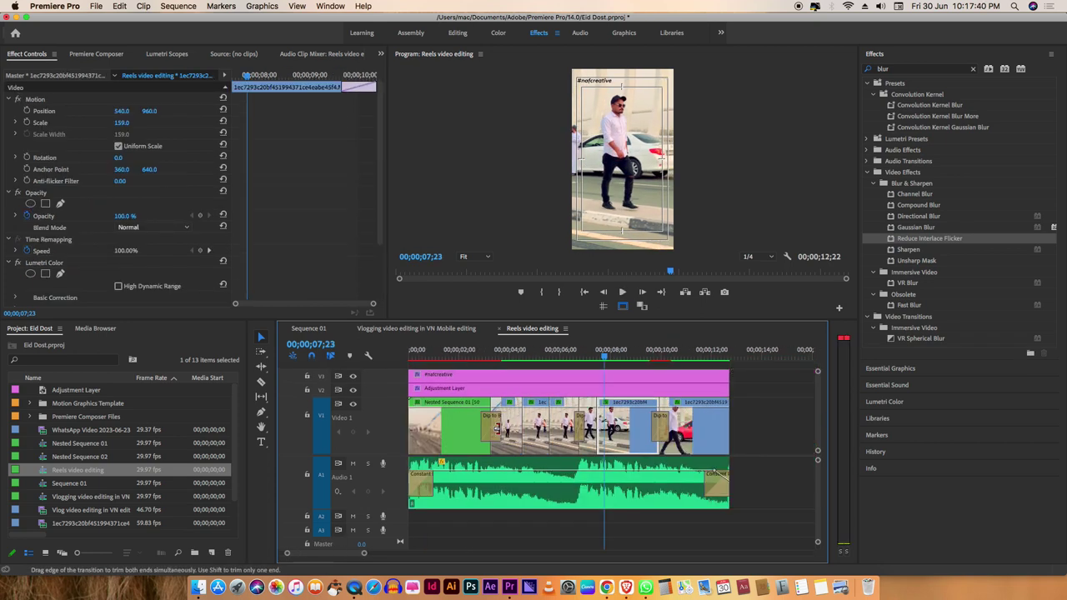
pyautogui.scroll(-2, 492, 427)
pyautogui.scroll(-2, 484, 423)
pyautogui.scroll(1, 439, 418)
pyautogui.scroll(1, 439, 418)
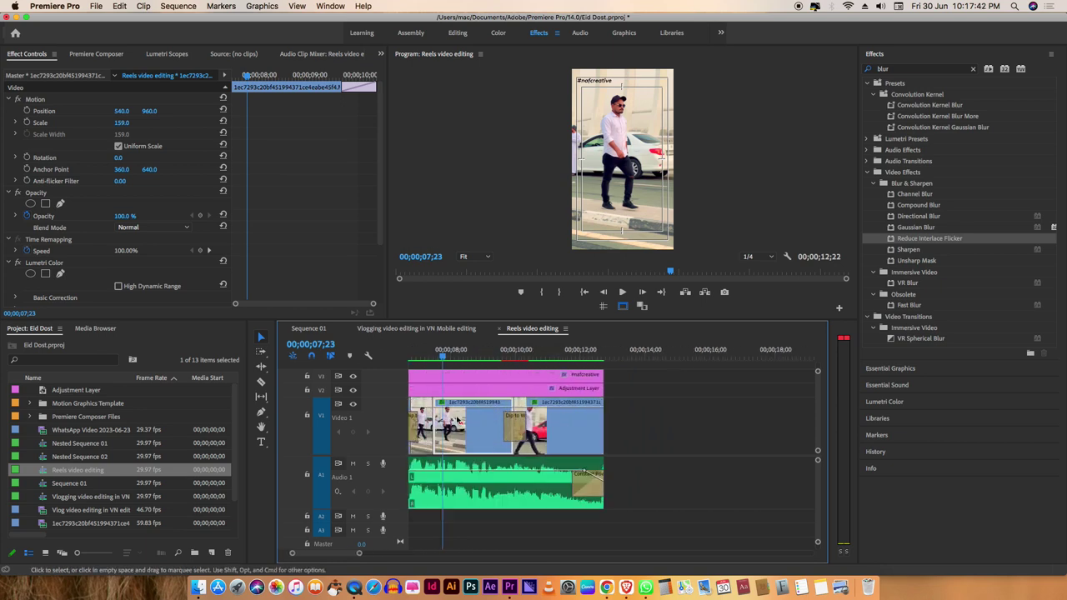
pyautogui.scroll(1, 439, 418)
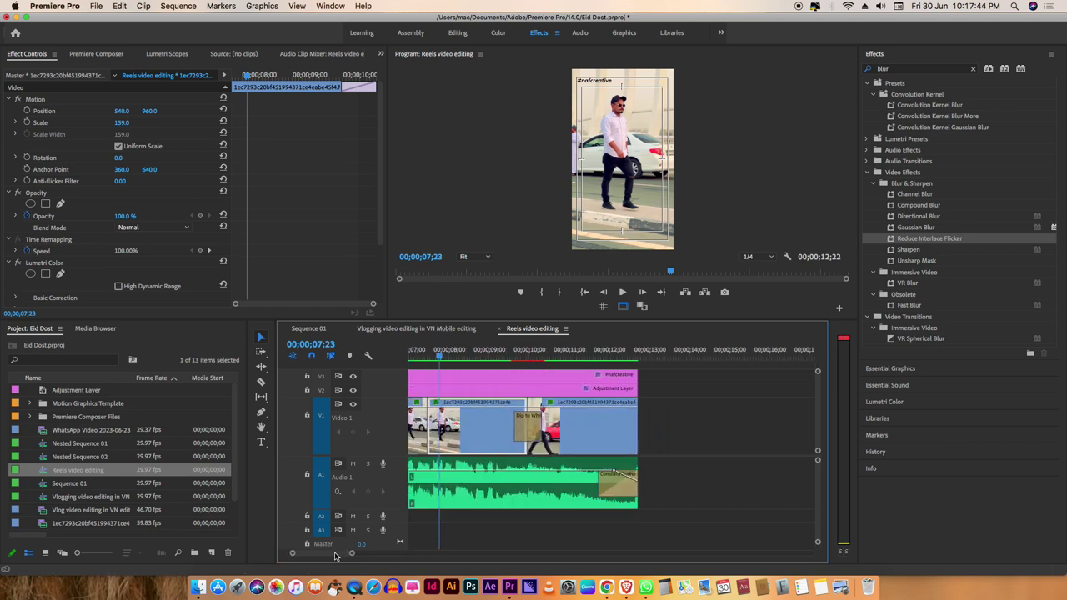
pyautogui.hscroll(-3, 336, 556)
pyautogui.hscroll(-2, 329, 554)
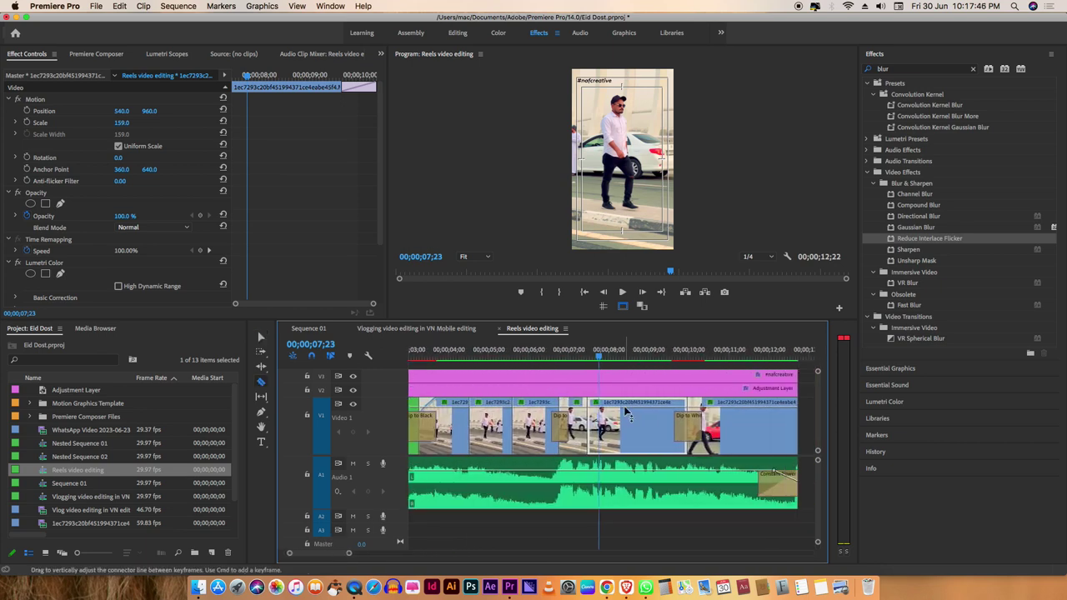
# Razor the Video 1 clip into about ten short strobe slices around 7;23
pyautogui.click(600, 421)
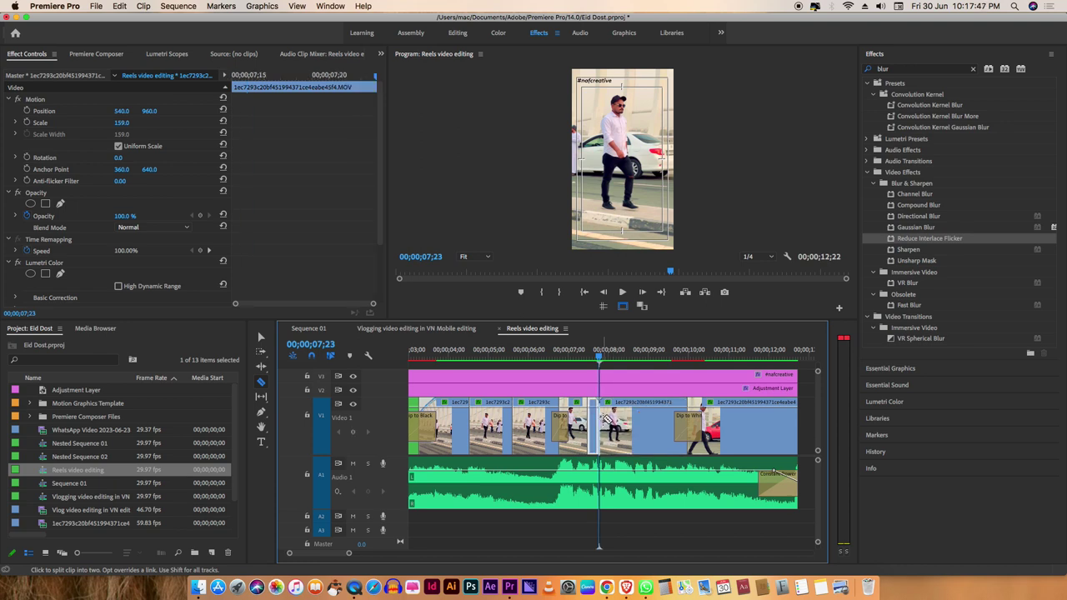
pyautogui.click(616, 417)
pyautogui.click(620, 417)
pyautogui.click(623, 417)
pyautogui.click(627, 416)
pyautogui.click(632, 417)
pyautogui.click(638, 416)
pyautogui.click(643, 418)
pyautogui.click(649, 419)
pyautogui.click(655, 421)
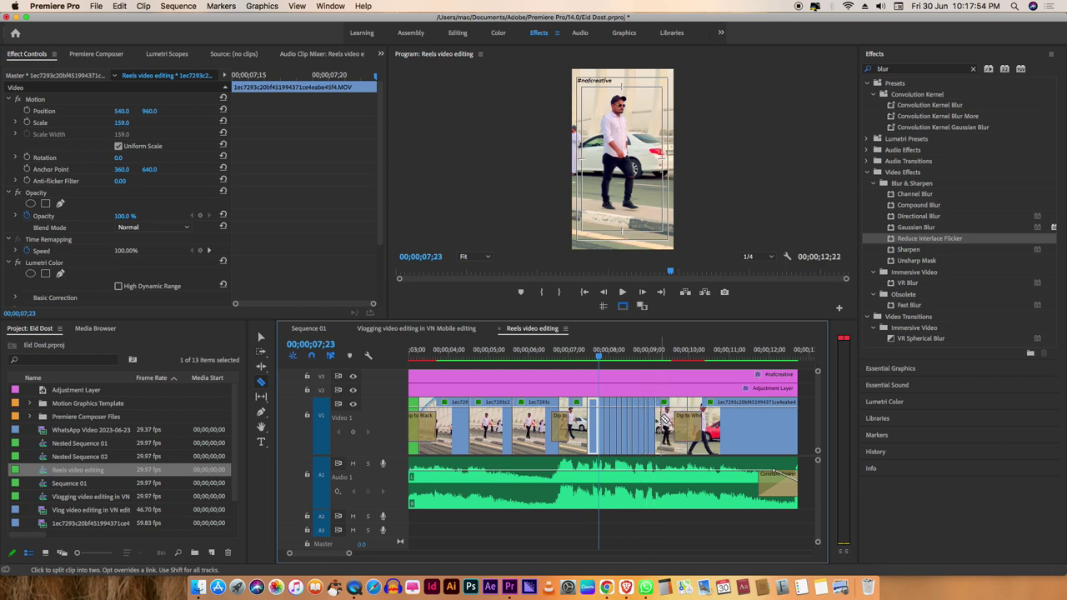
pyautogui.press('=')
pyautogui.press('=')
pyautogui.press('=')
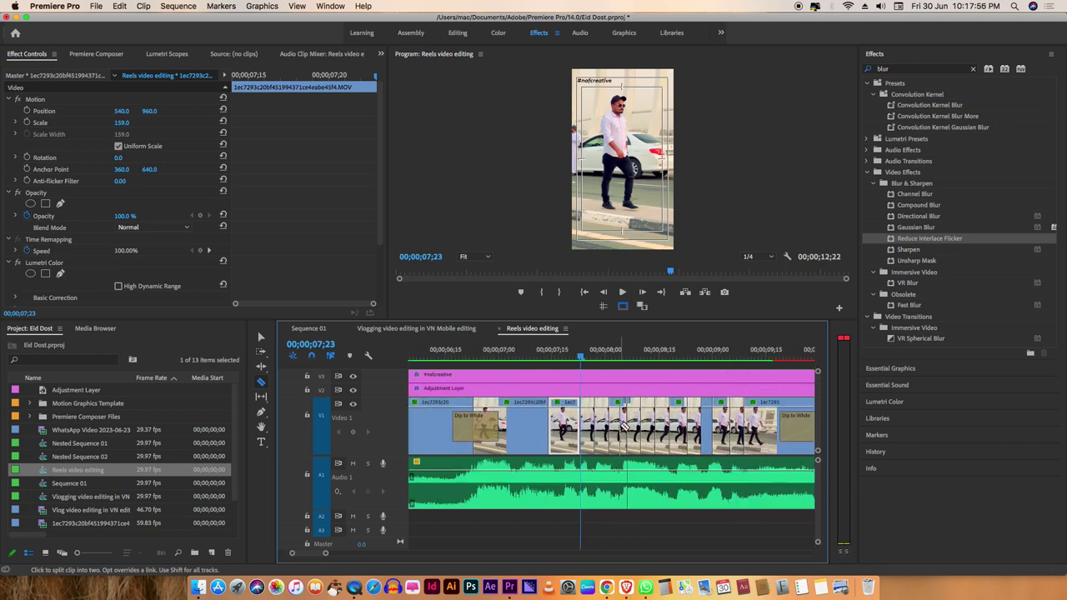
# Delete alternating slices, starting with the four-frame one at 7;23, to leave black gaps
pyautogui.press('v')
pyautogui.click(587, 427)
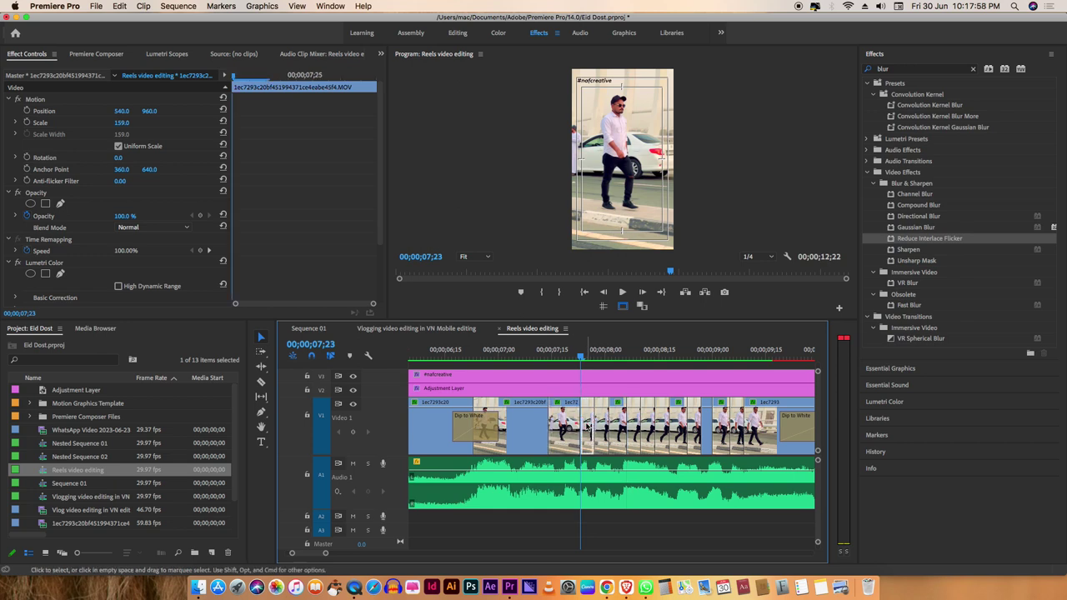
pyautogui.hotkey('alt', 'BackSpace')
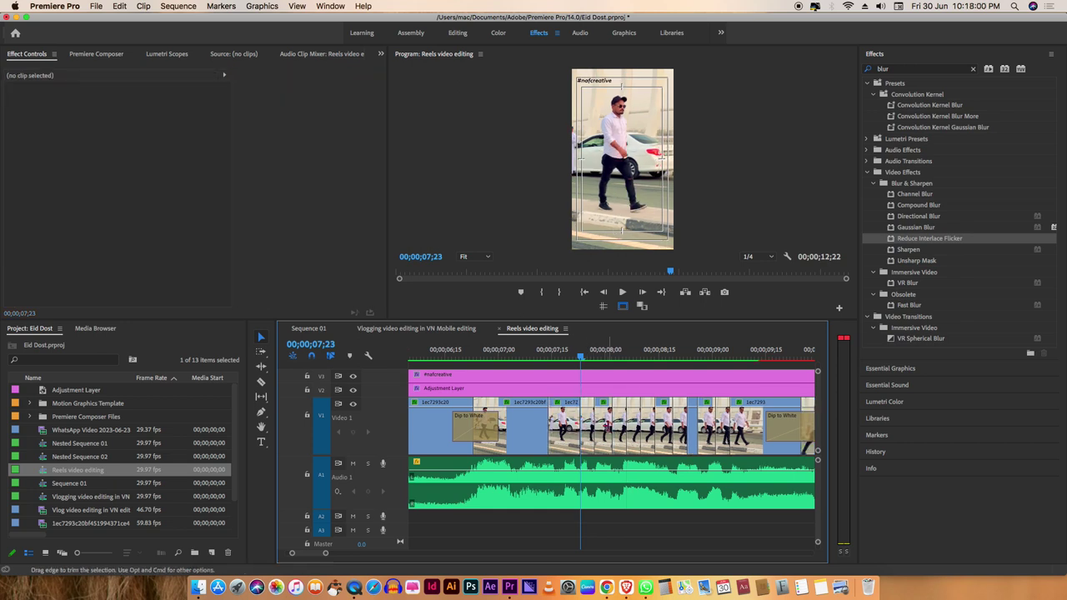
pyautogui.press('super+z')
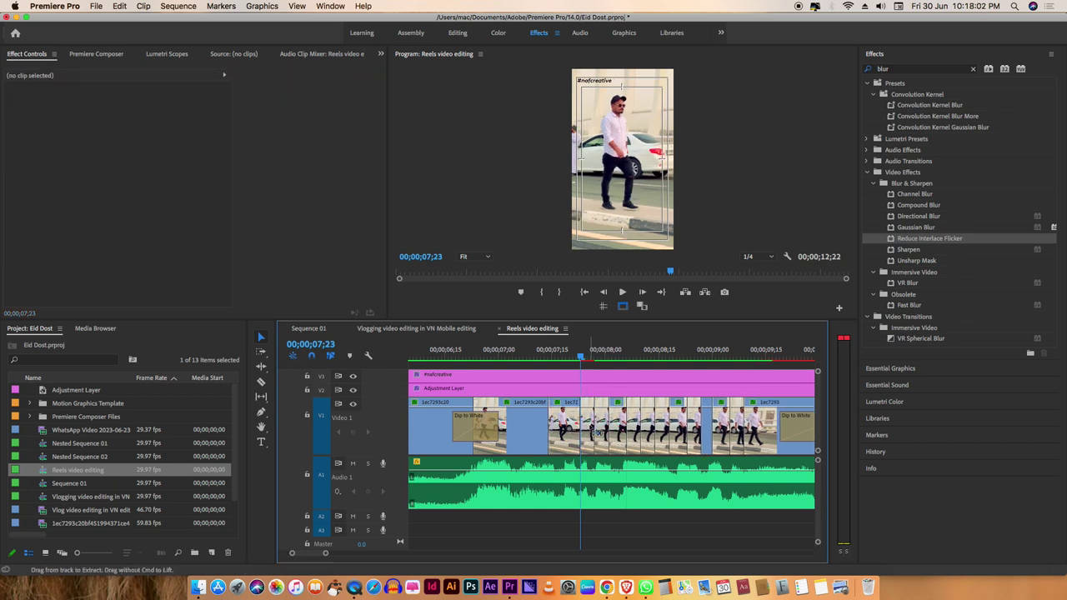
pyautogui.click(590, 428)
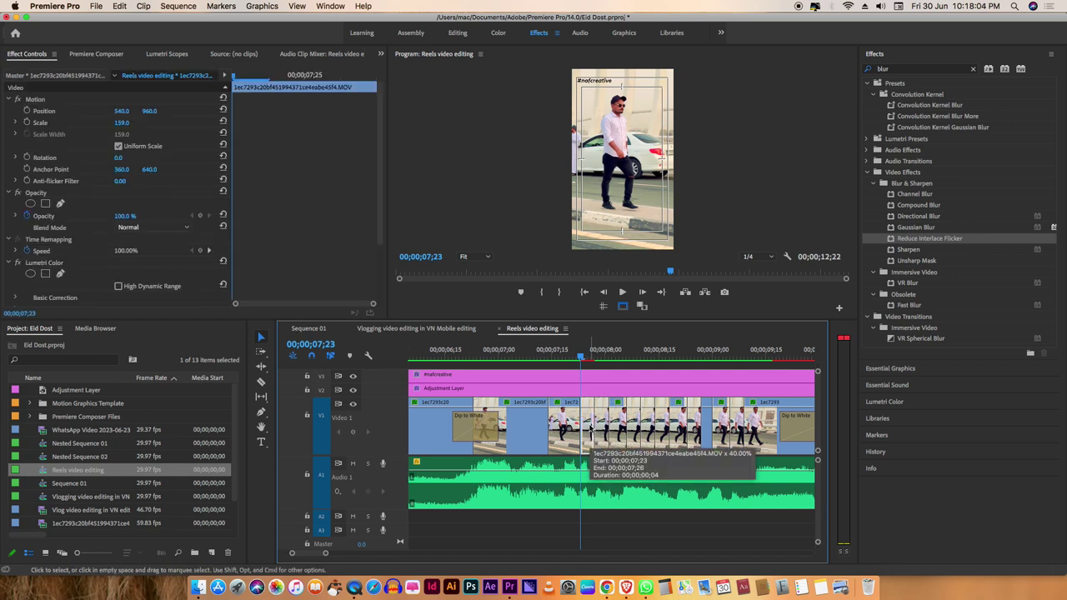
pyautogui.press('Delete')
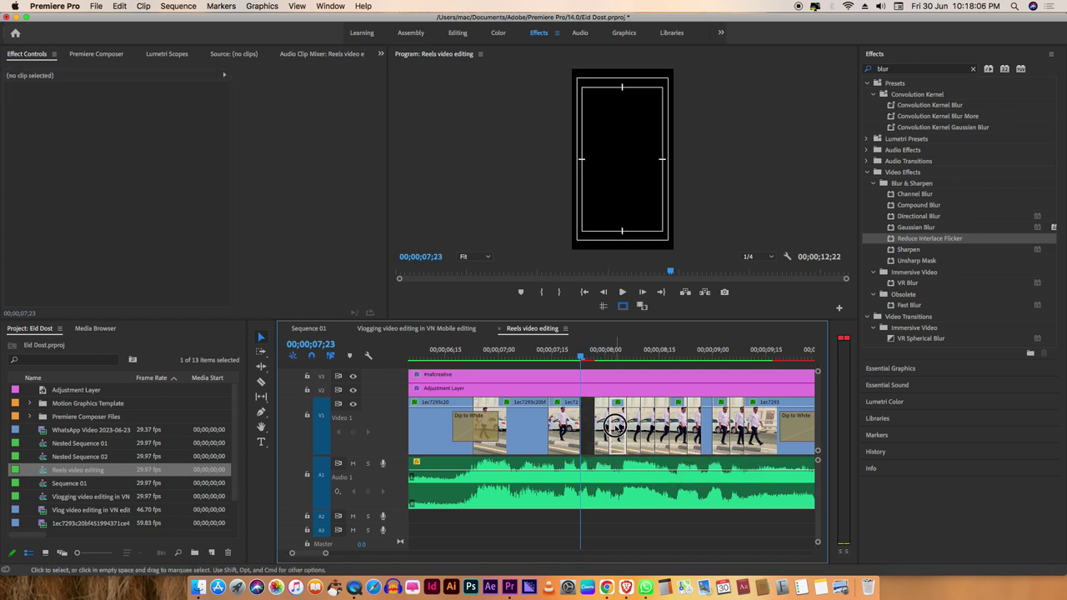
pyautogui.click(647, 428)
pyautogui.press('Delete')
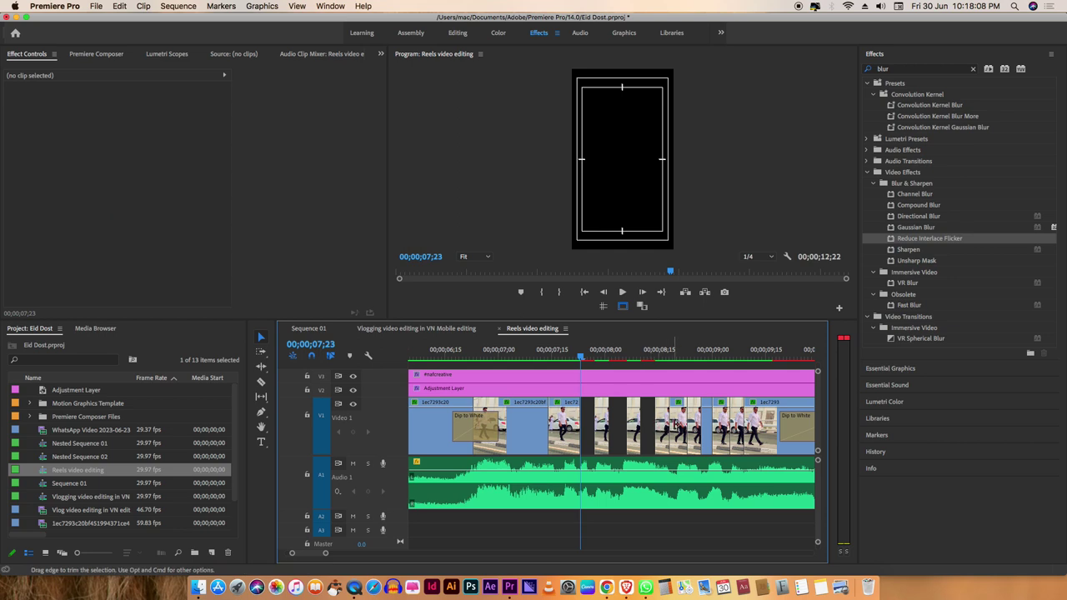
pyautogui.click(679, 428)
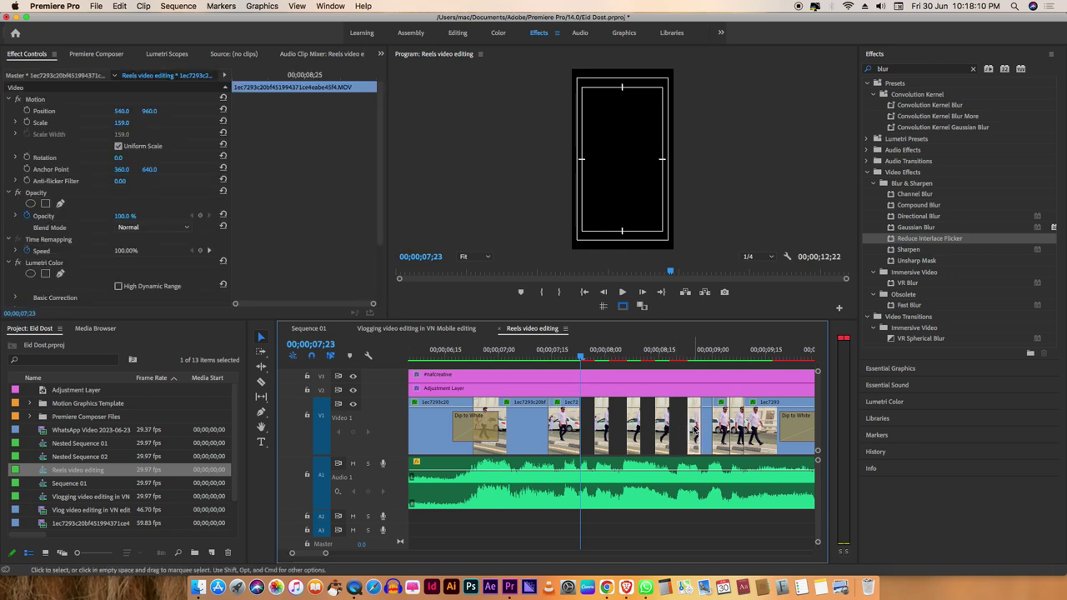
pyautogui.press('Delete')
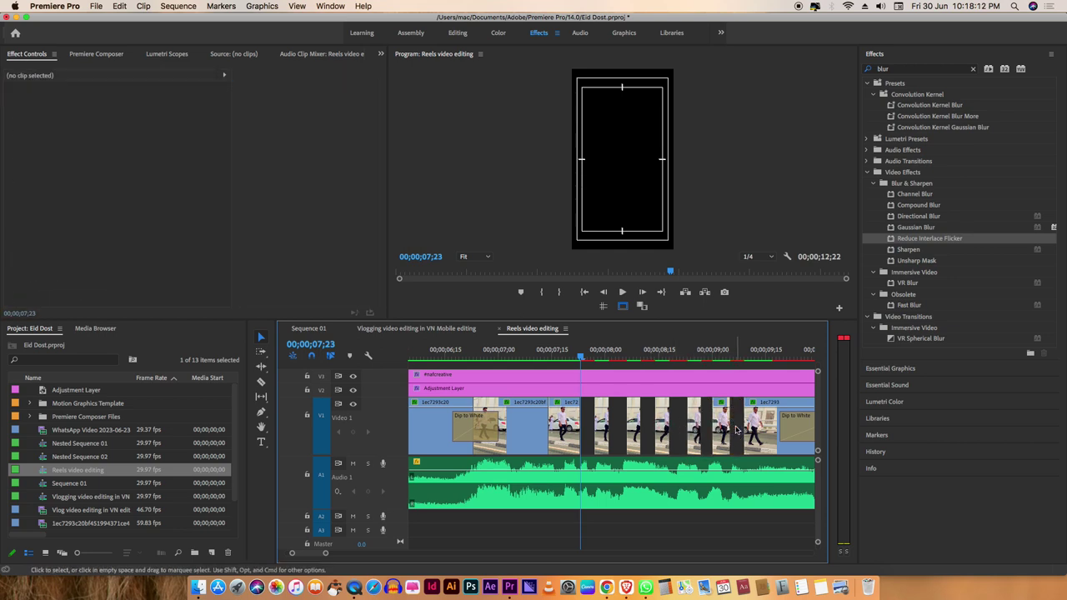
# Zoom the timeline out and preview the strobe cuts
pyautogui.press('-')
pyautogui.press('-')
pyautogui.press('-')
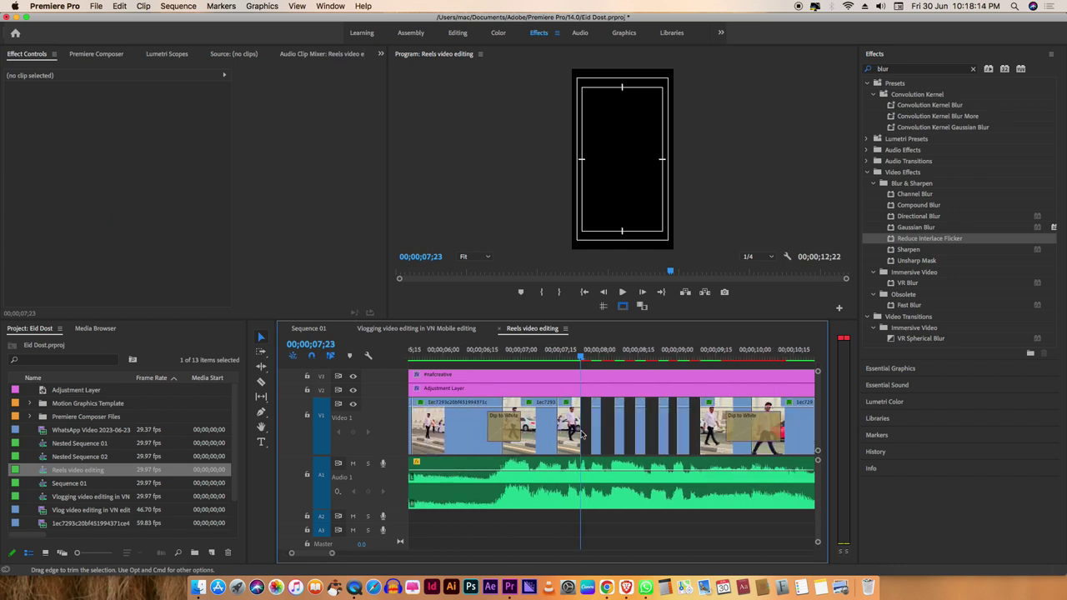
pyautogui.press('space')
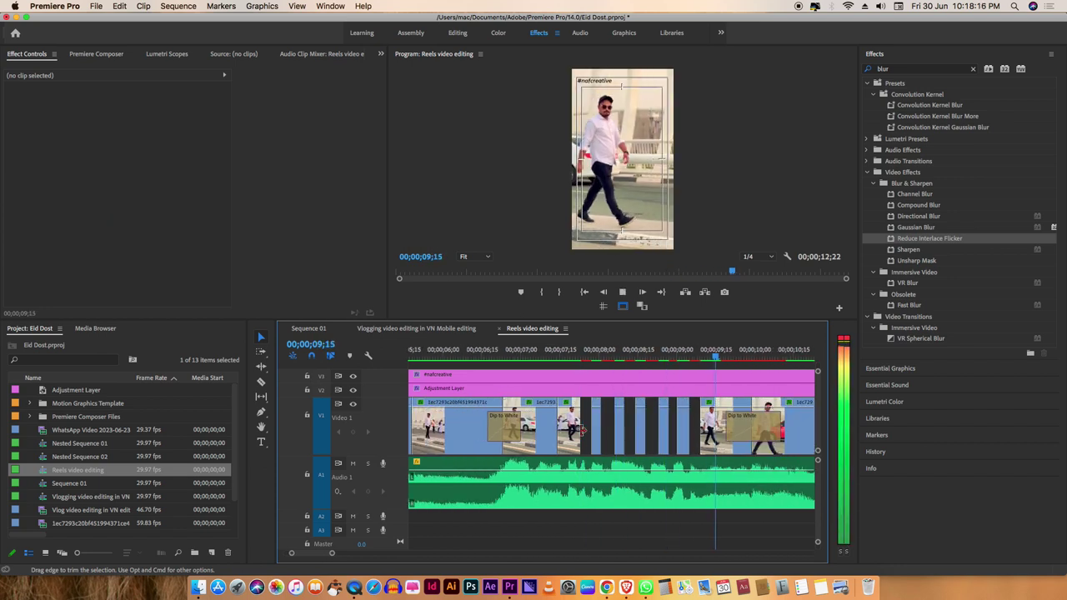
pyautogui.press('space')
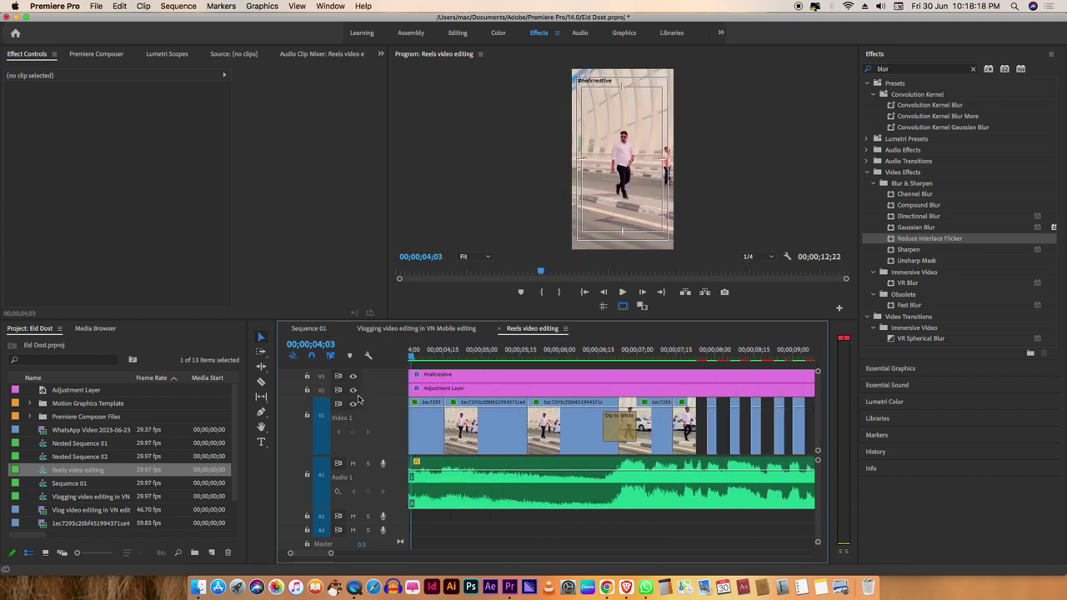
pyautogui.press('-')
pyautogui.press('-')
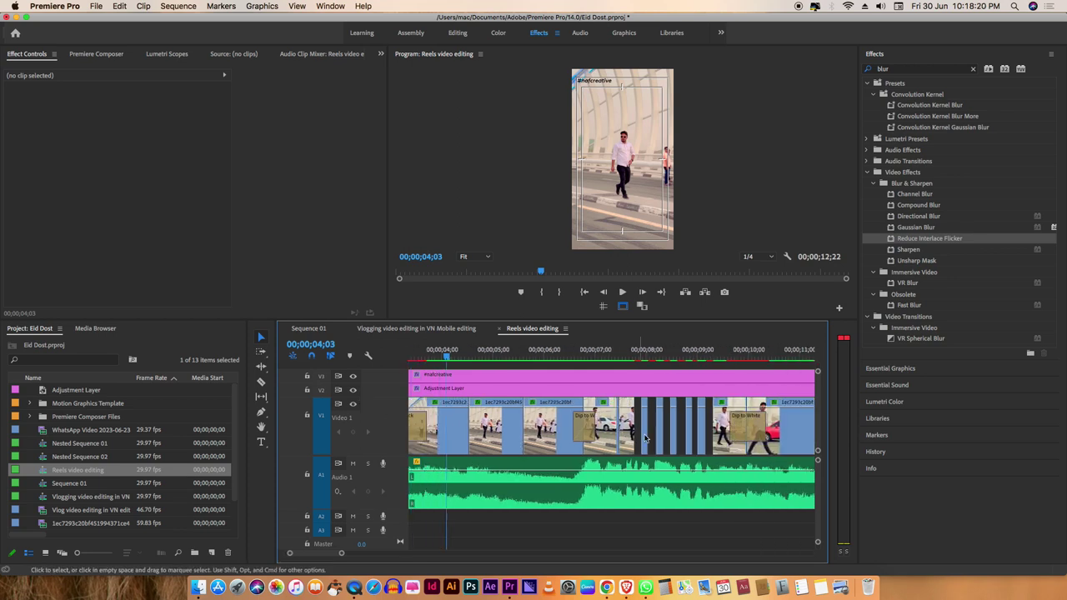
pyautogui.scroll(5, 644, 439)
# Add a Cross Dissolve to a cut between two strobe slices with Cmd+D
pyautogui.click(617, 432)
pyautogui.click(614, 426)
pyautogui.press('super+d')
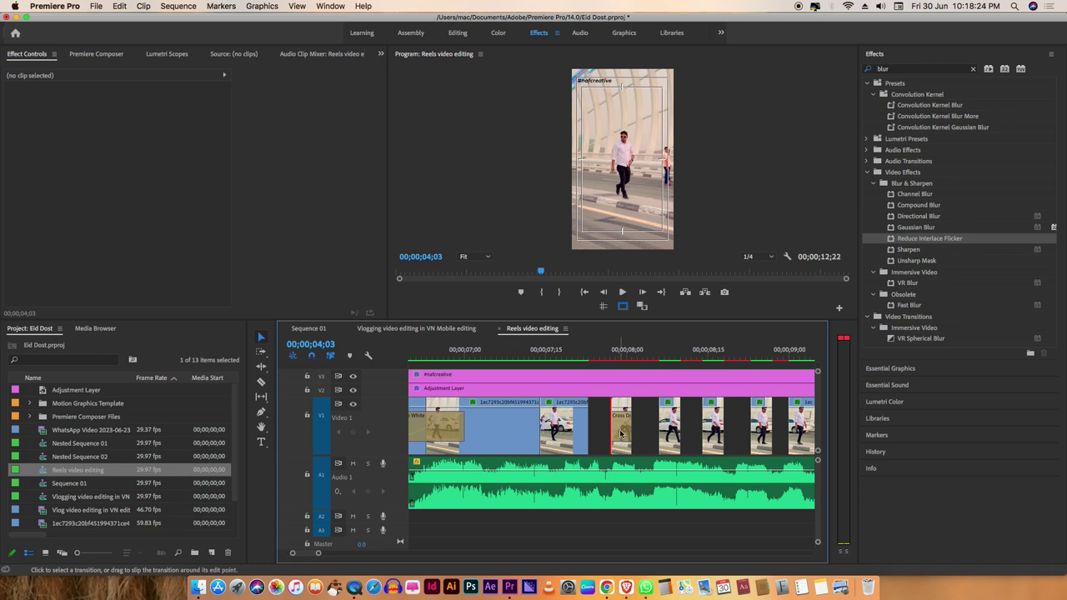
pyautogui.moveTo(630, 426); pyautogui.dragTo(615, 427)
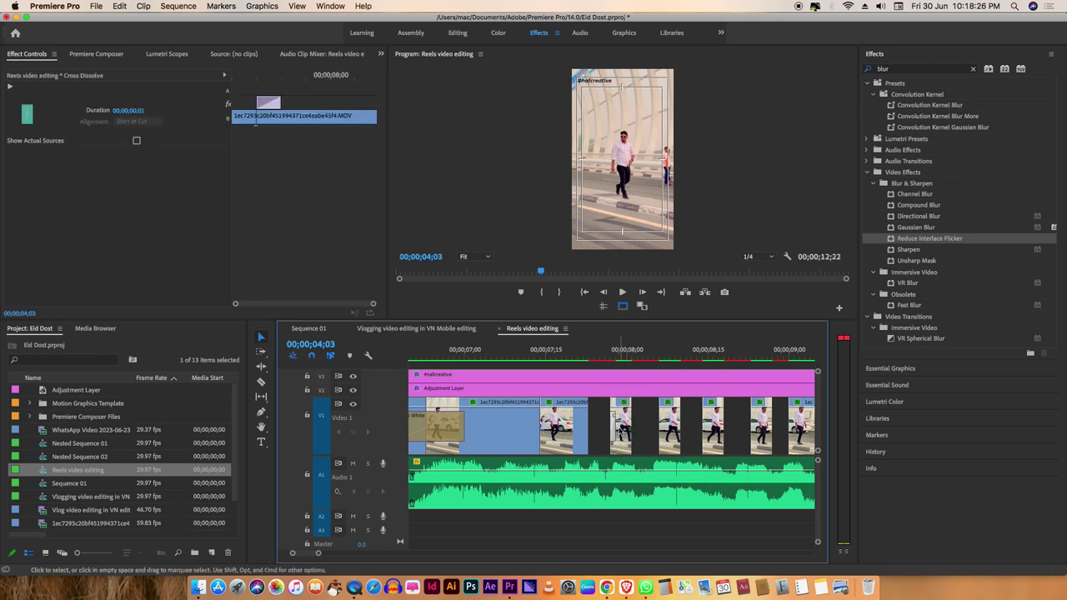
# Extend the Cross Dissolve near 00;00;08;13 to 4 frames and preview the sequence
pyautogui.moveTo(613, 352)
pyautogui.mouseDown()
pyautogui.moveTo(685, 352)
pyautogui.moveTo(620, 386)
pyautogui.mouseUp()
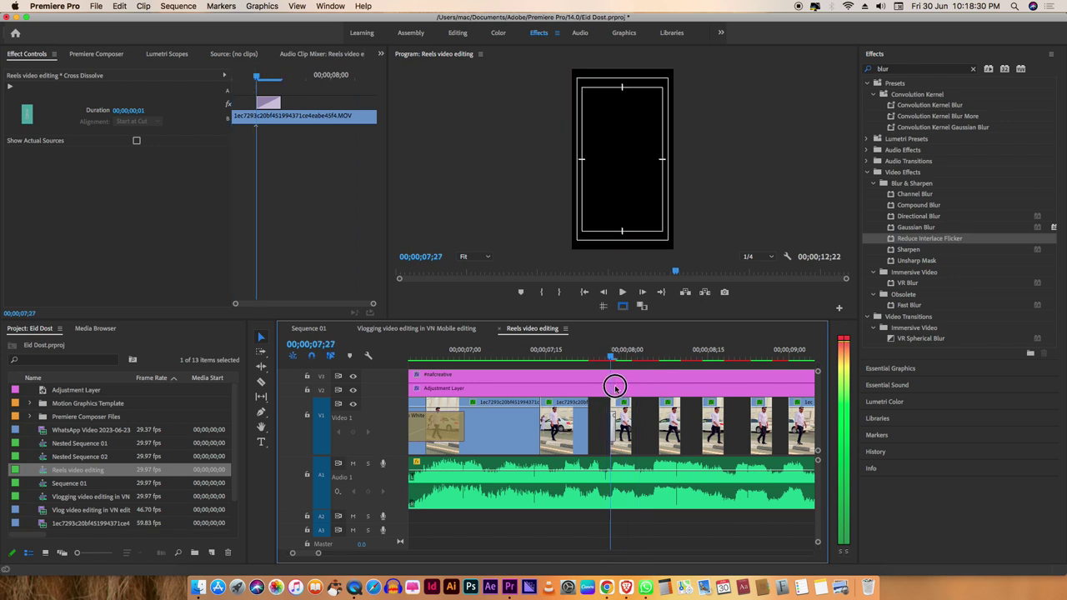
pyautogui.moveTo(615, 426); pyautogui.dragTo(632, 426)
pyautogui.press('=')
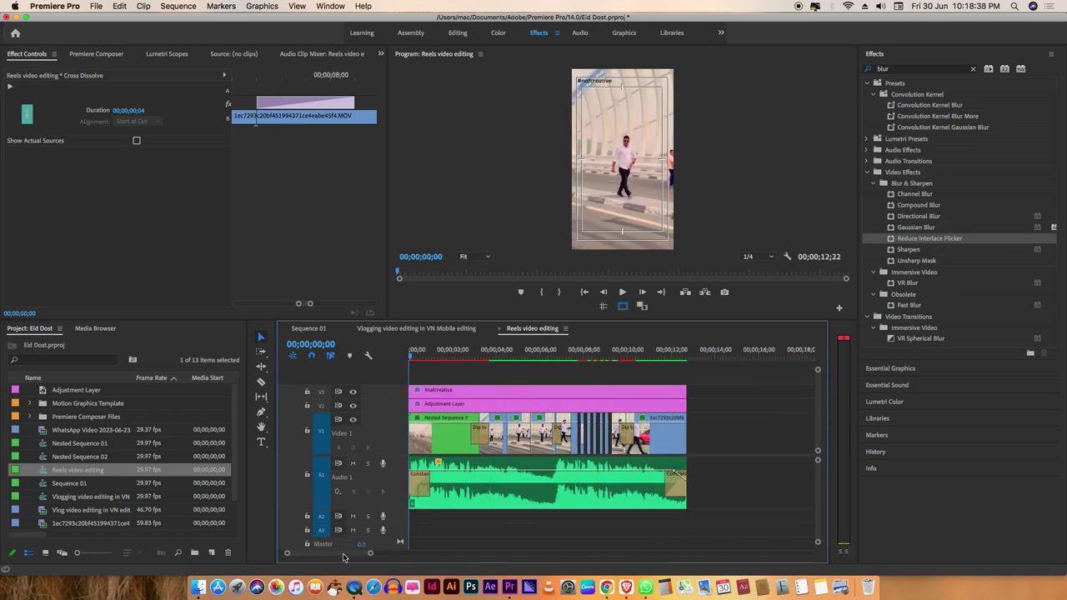
pyautogui.press('space')
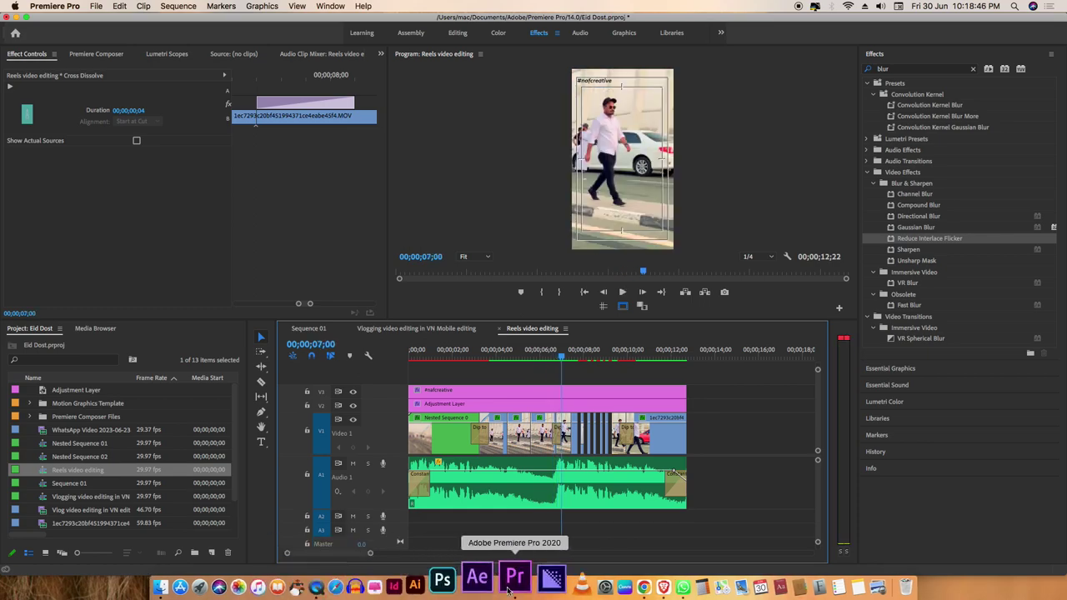
# Minimize Chrome, bring Brave forward, pause the Udd Jaa Kaale Kaava video and copy its URL
pyautogui.click(611, 581)
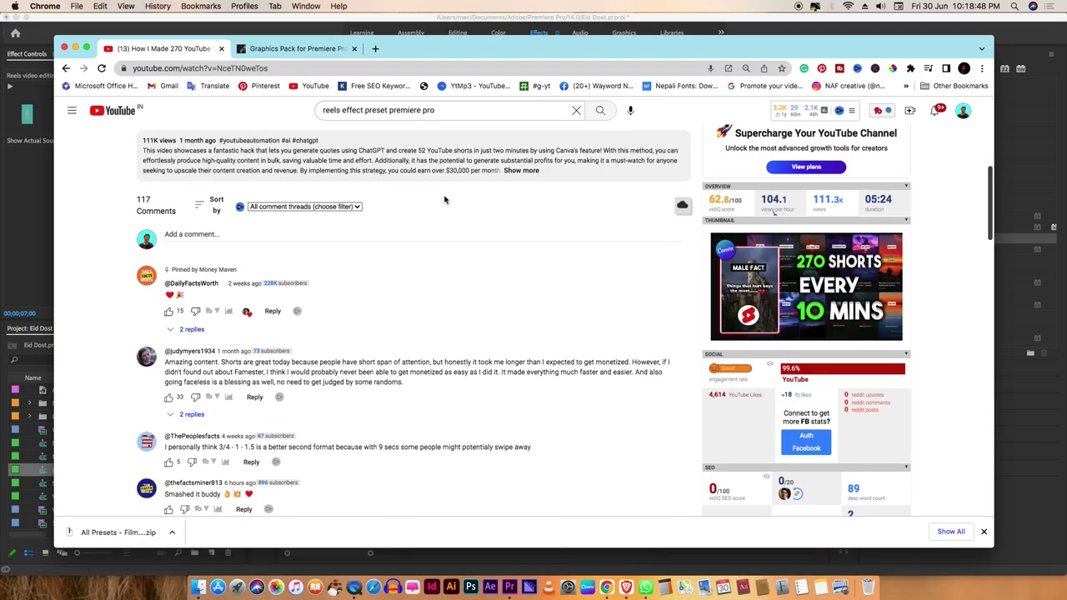
pyautogui.scroll(5, 351, 235)
pyautogui.scroll(-5, 351, 236)
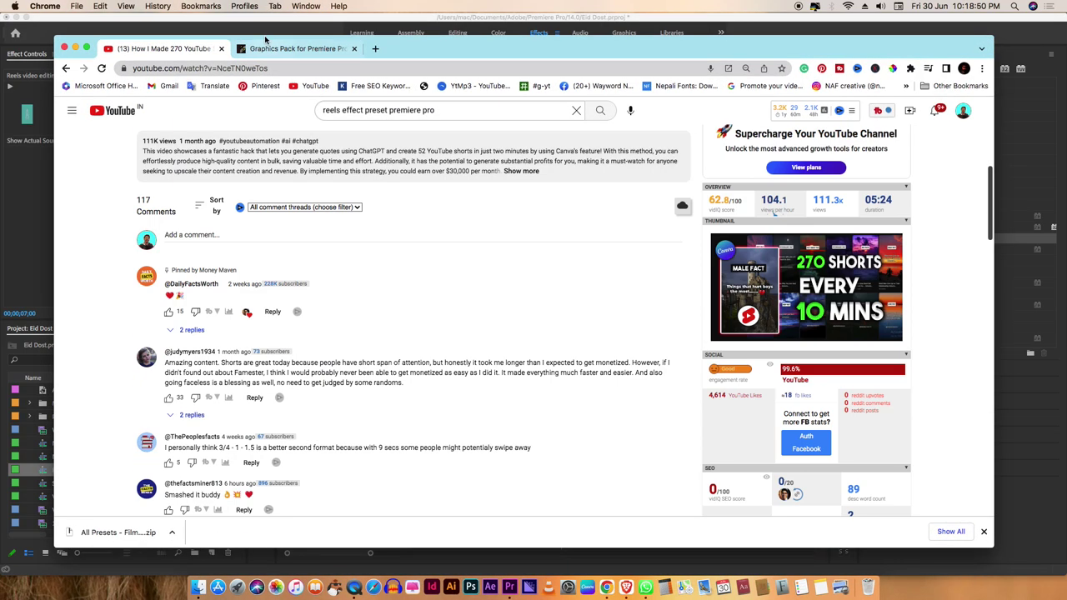
pyautogui.click(75, 47)
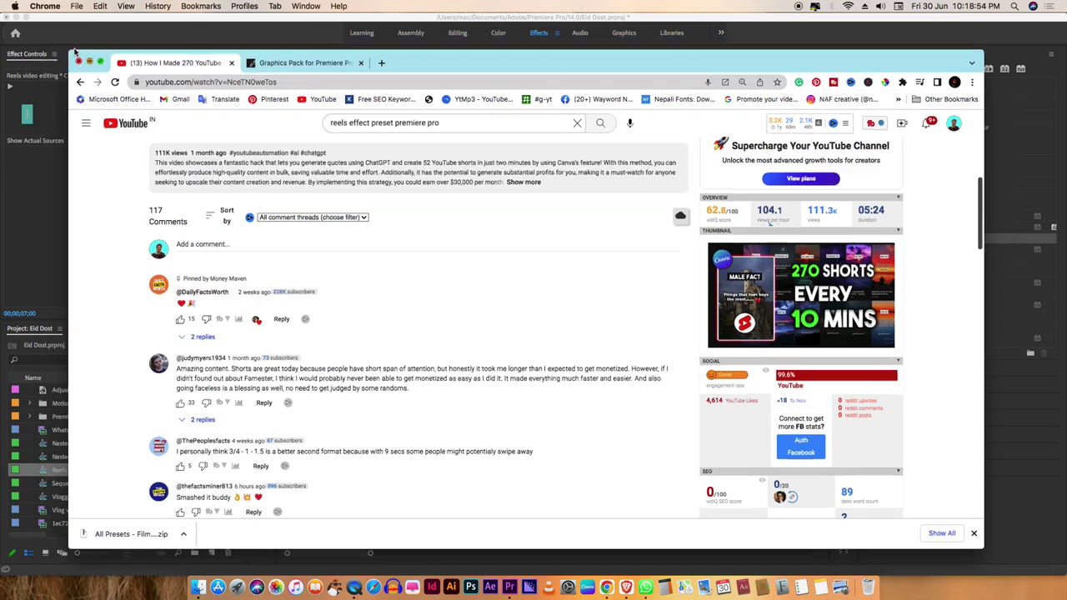
pyautogui.click(626, 577)
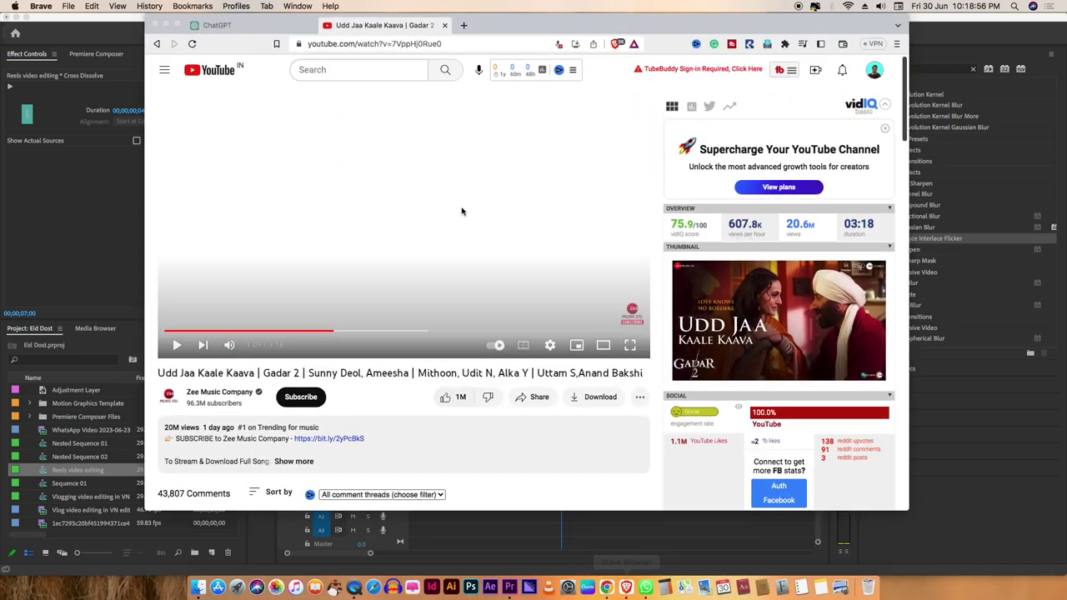
pyautogui.click(448, 116)
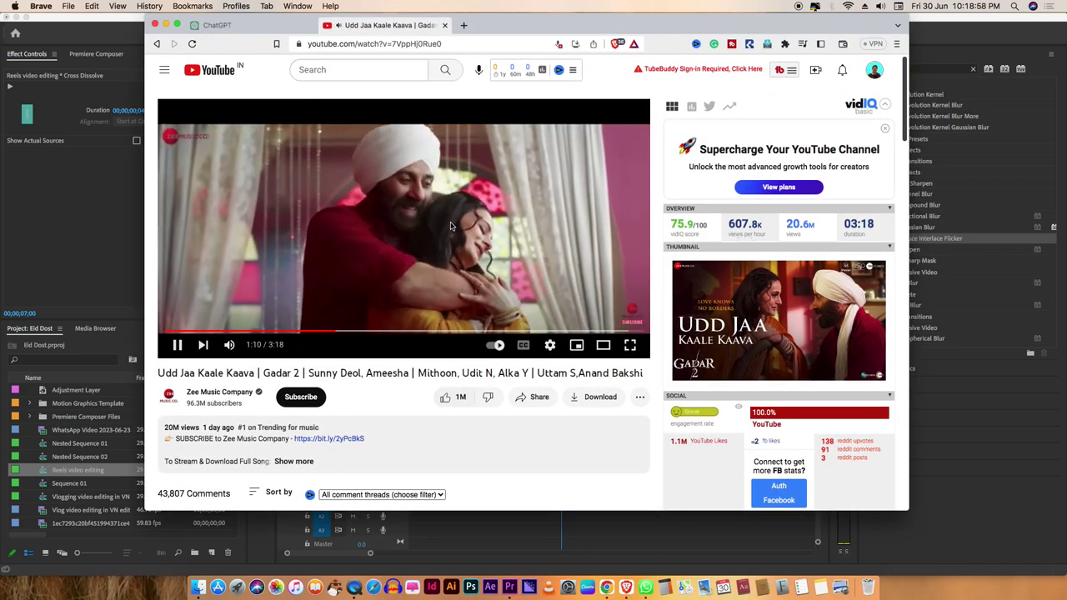
pyautogui.click(462, 43)
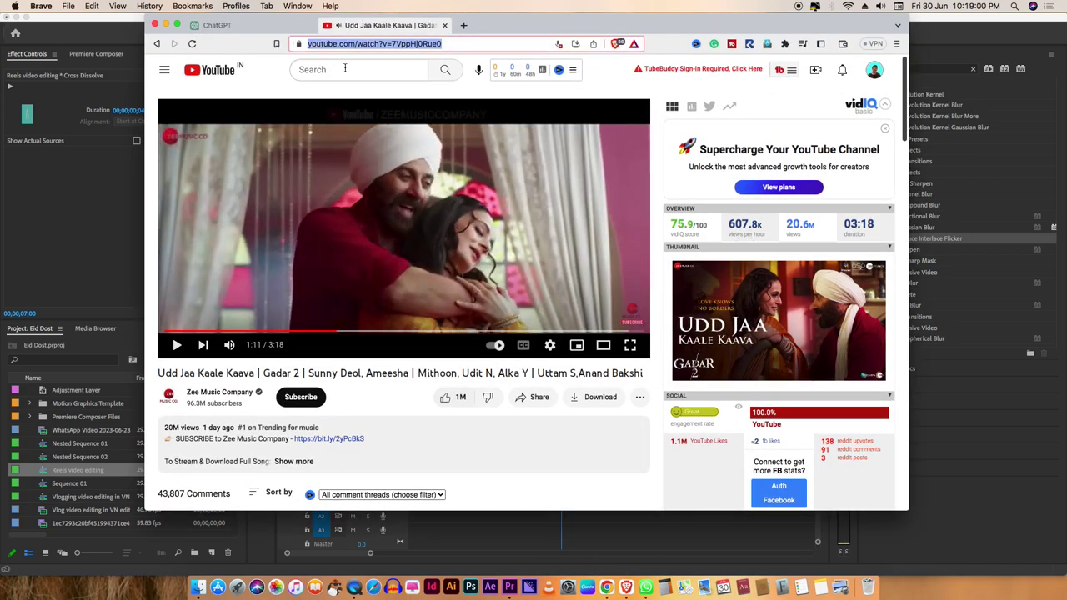
# Go to the ytmp3 converter in a new Brave tab
pyautogui.click(465, 26)
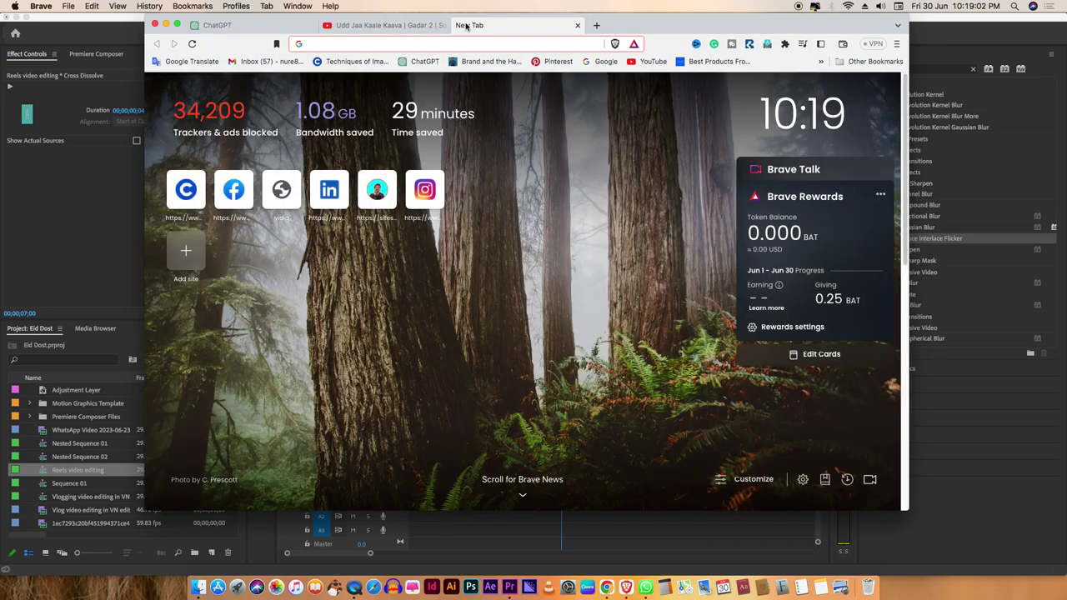
pyautogui.write('ytmp3.nu/985B6/')
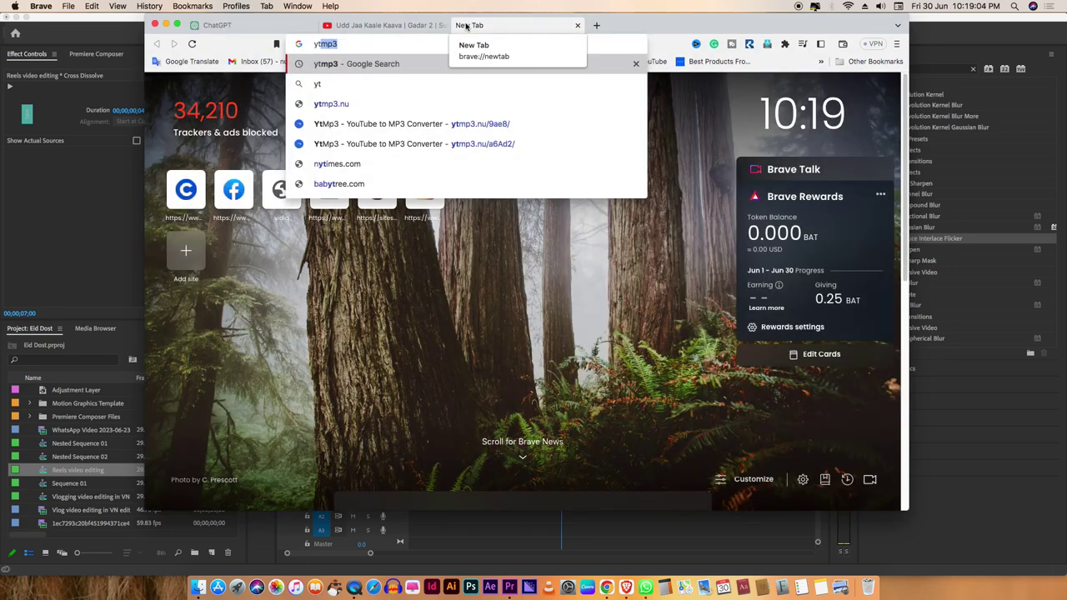
pyautogui.press('Return')
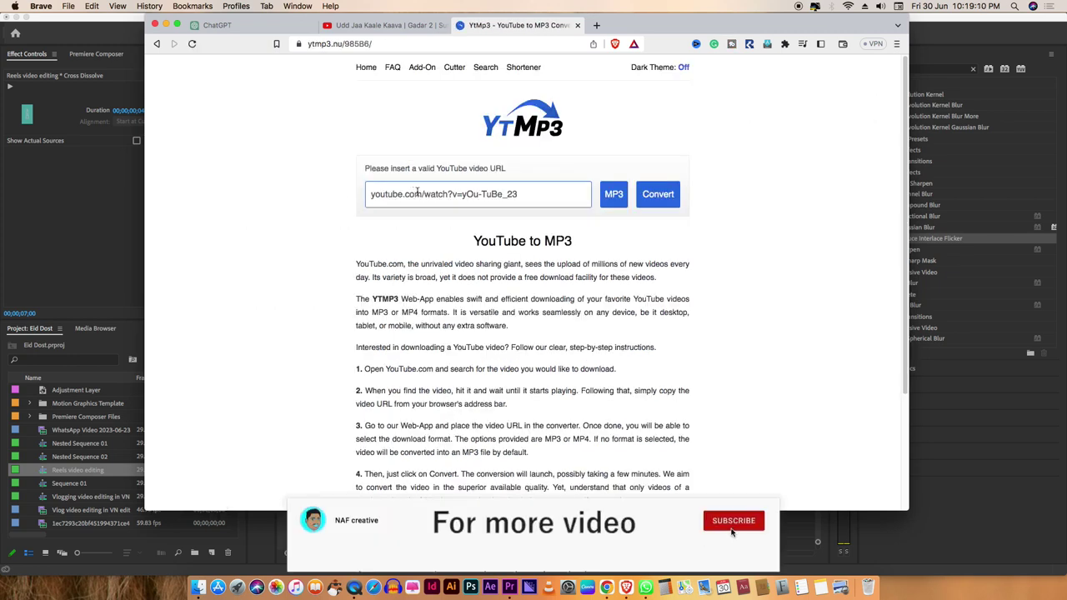
# Paste the video link into YTMP3, convert it and start the MP3 download
pyautogui.write('https://www.youtube.com/watch?v=7VppHj0Rue0')
pyautogui.click(652, 200)
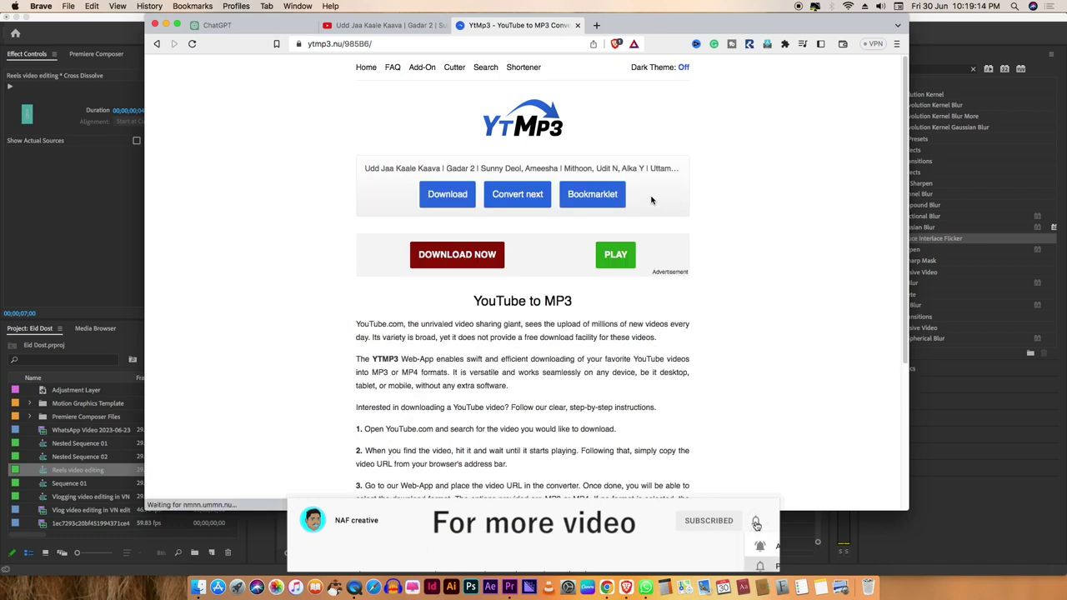
pyautogui.click(455, 202)
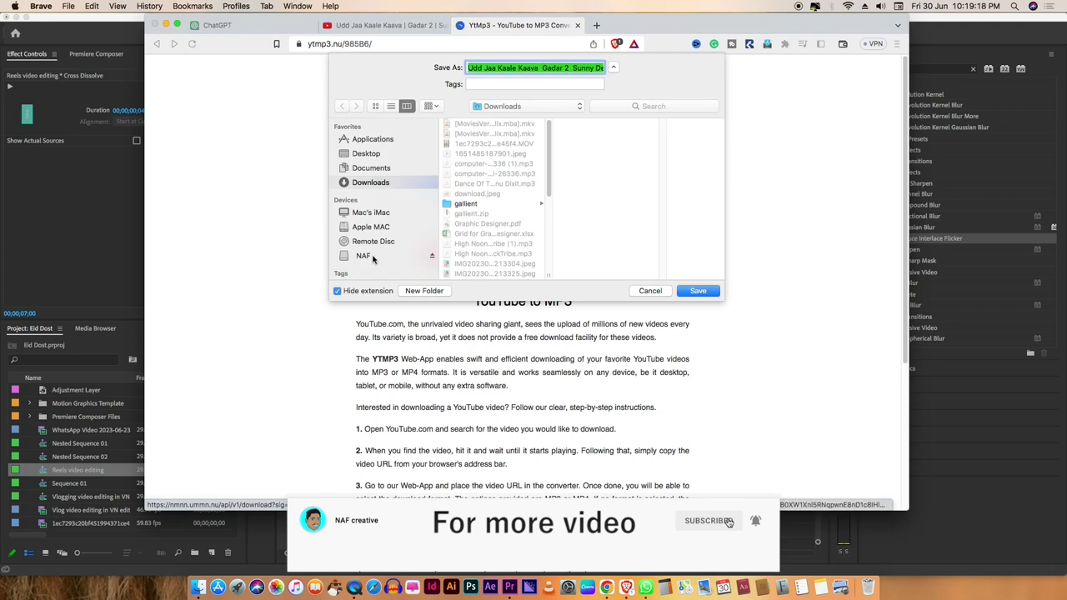
# Save the MP3 into the Desktop's PR project folder
pyautogui.click(367, 155)
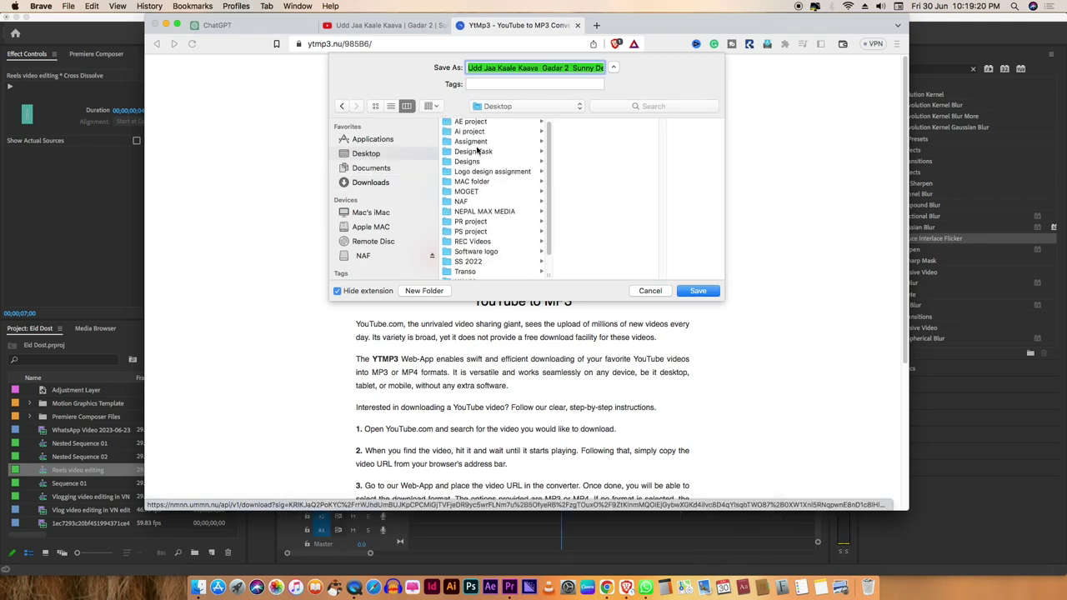
pyautogui.scroll(1, 478, 144)
pyautogui.click(487, 224)
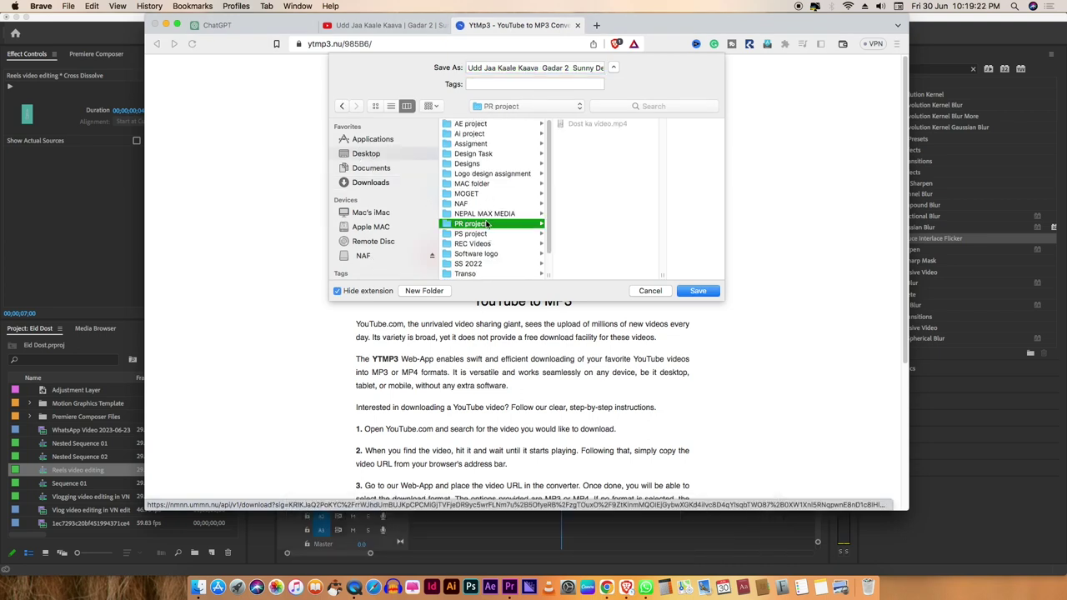
pyautogui.click(680, 294)
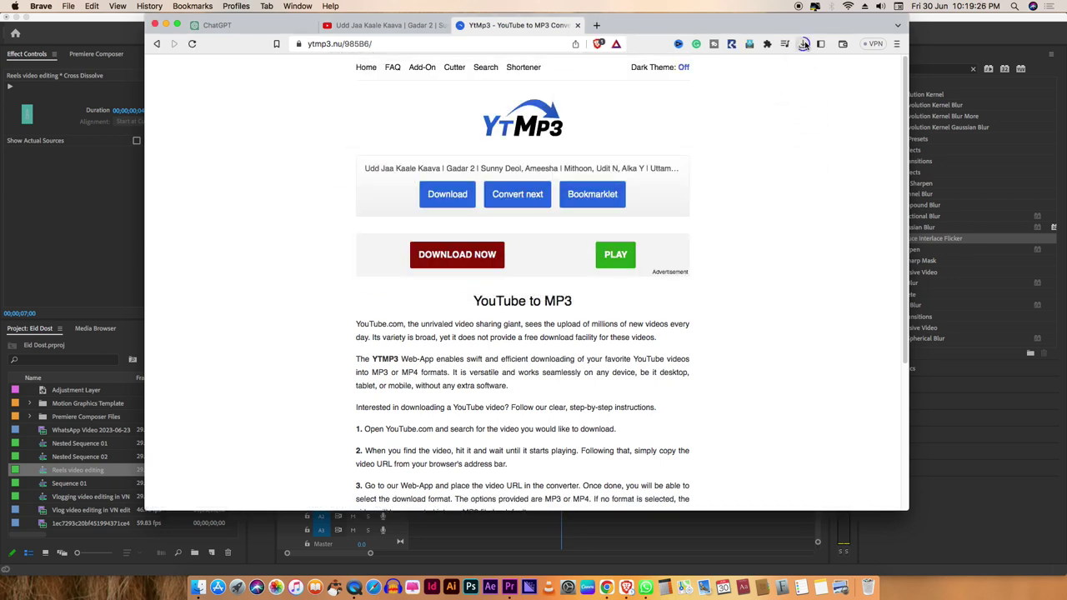
# Search YouTube for 'trending song'
pyautogui.moveTo(898, 510); pyautogui.dragTo(895, 457)
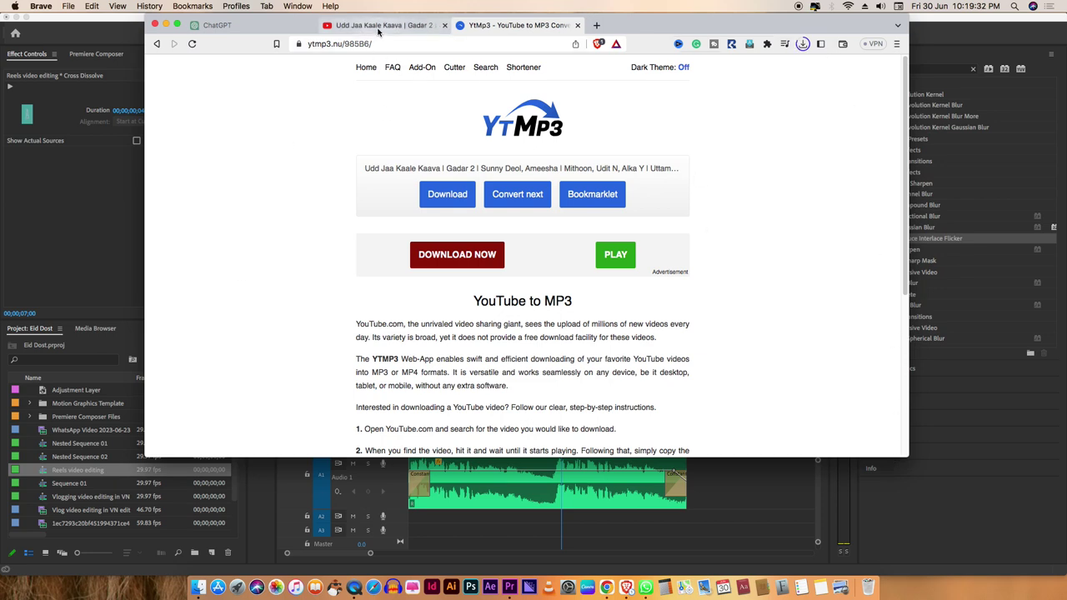
pyautogui.click(379, 26)
pyautogui.click(385, 68)
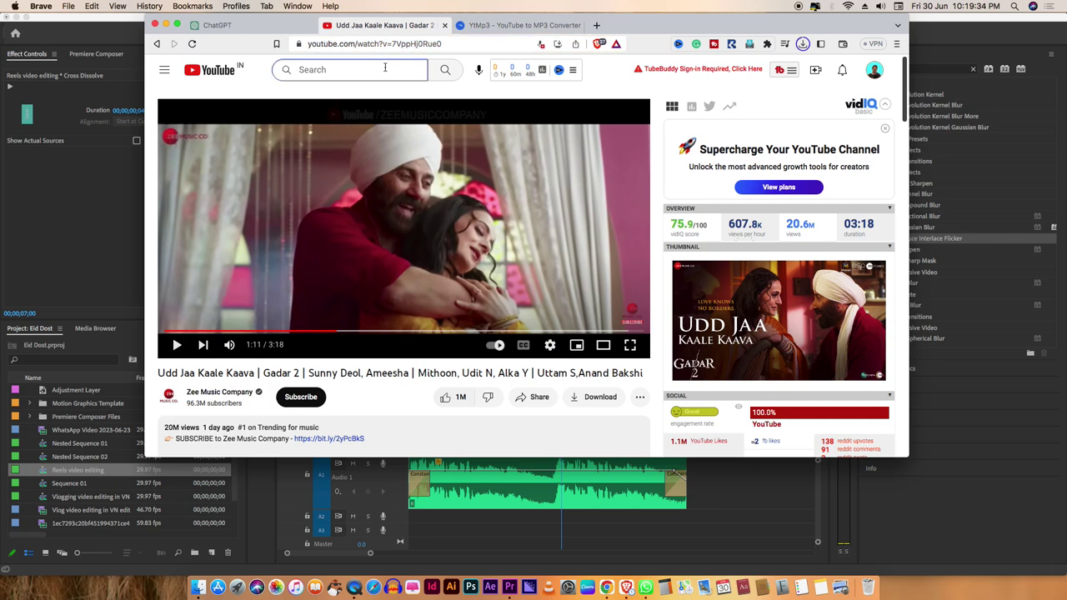
pyautogui.write('tr')
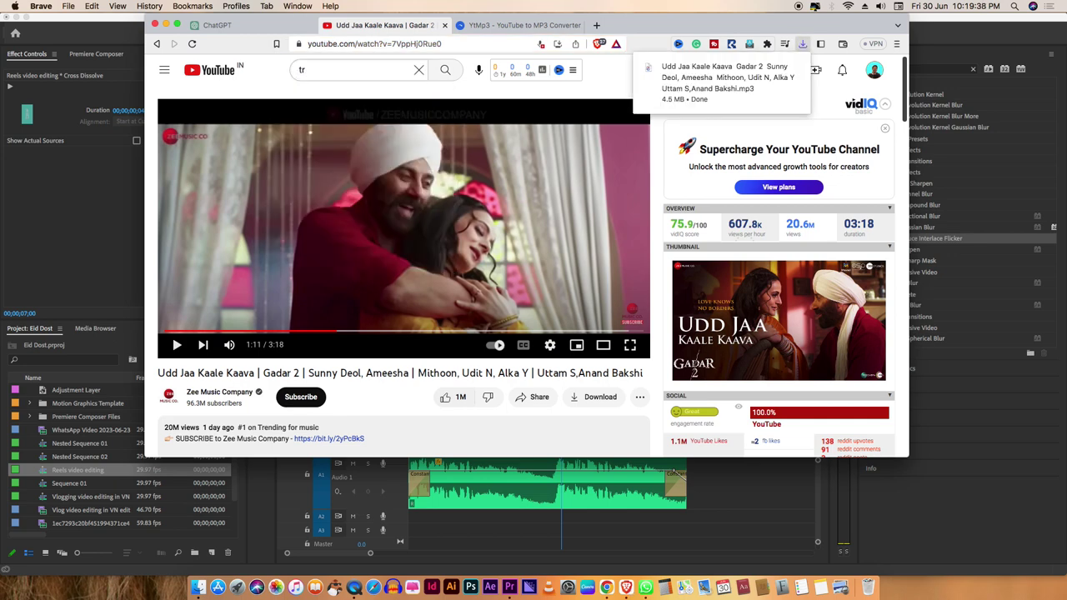
pyautogui.click(363, 69)
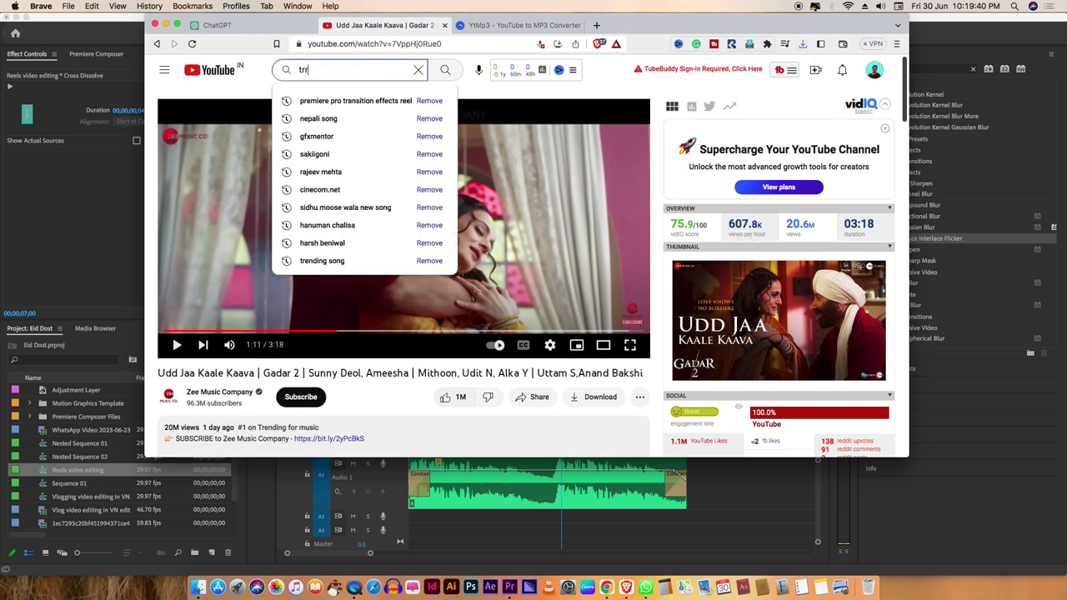
pyautogui.press('BackSpace')
pyautogui.write('e')
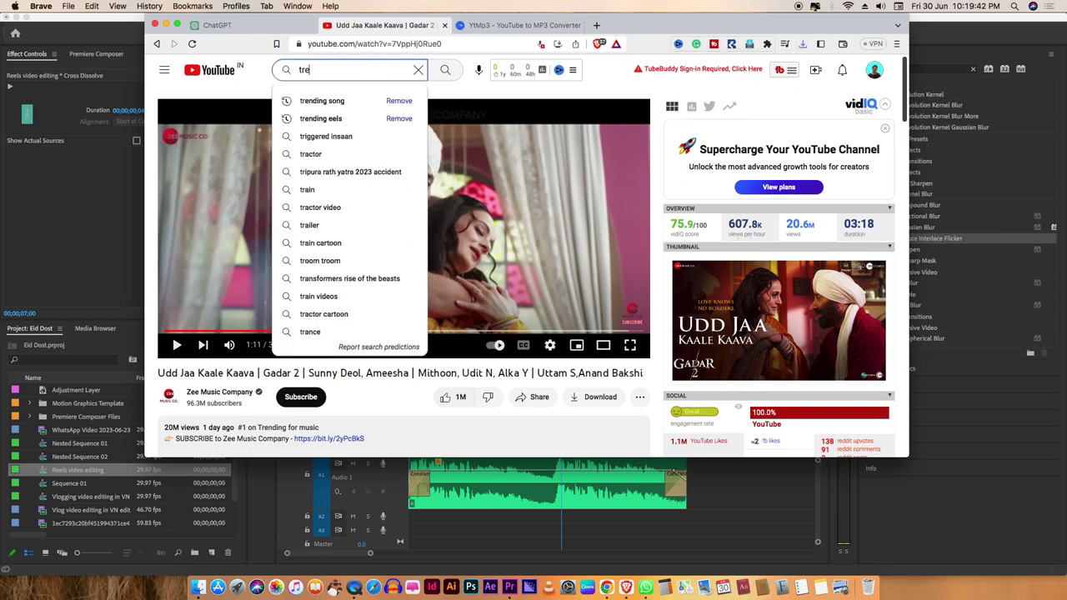
pyautogui.write('nding')
pyautogui.click(357, 99)
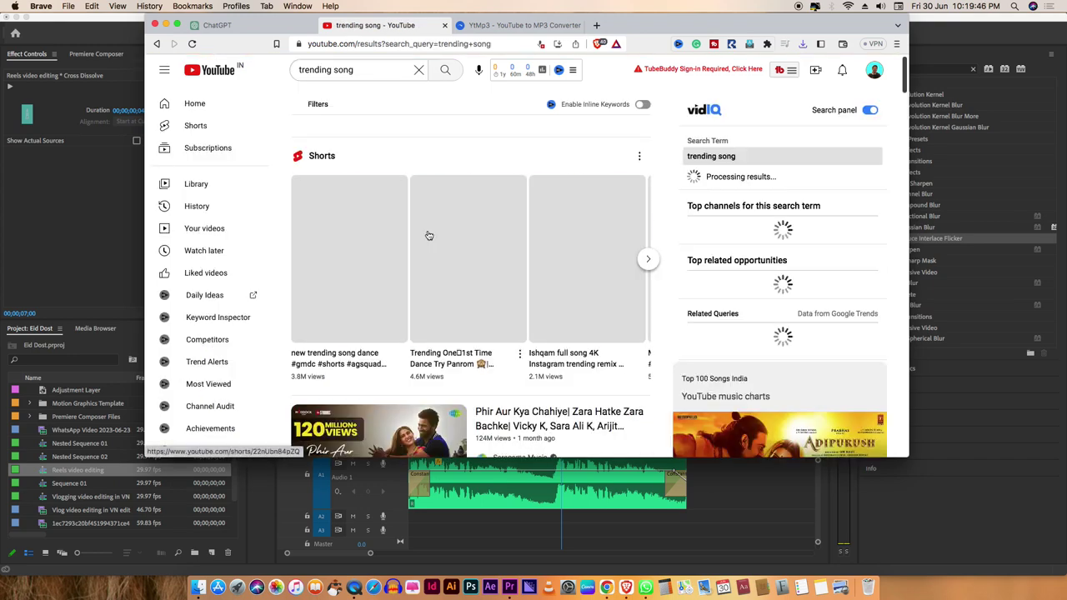
# Open and leave the Mind relaxing lofi Song video, then check YtMp3's recent downloads for the finished MP3
pyautogui.scroll(-3, 434, 258)
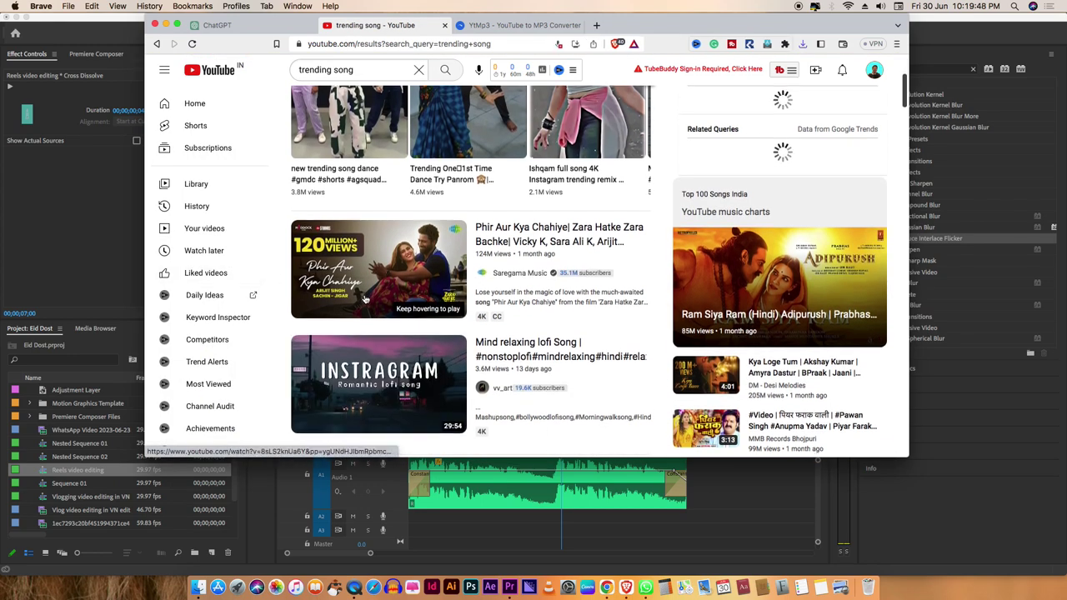
pyautogui.scroll(-1, 425, 359)
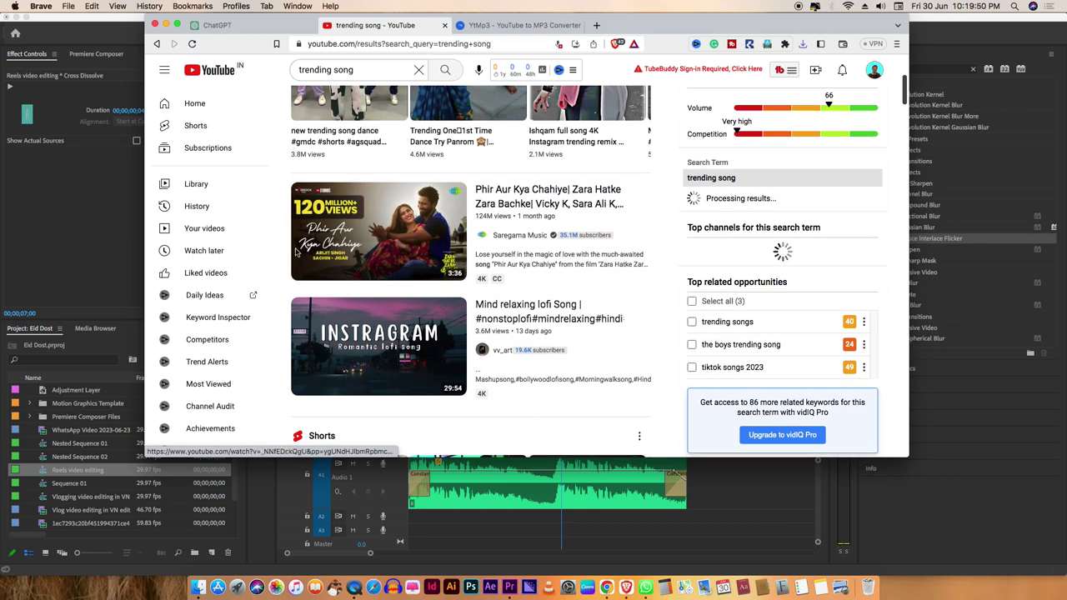
pyautogui.scroll(-1, 400, 342)
pyautogui.click(392, 329)
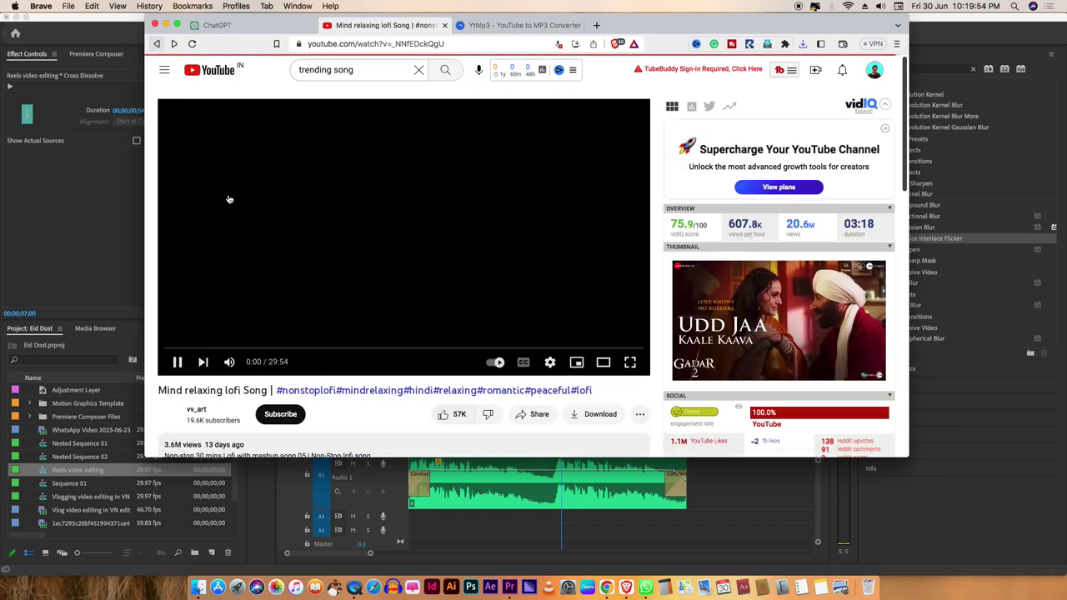
pyautogui.press('super+bracketleft')
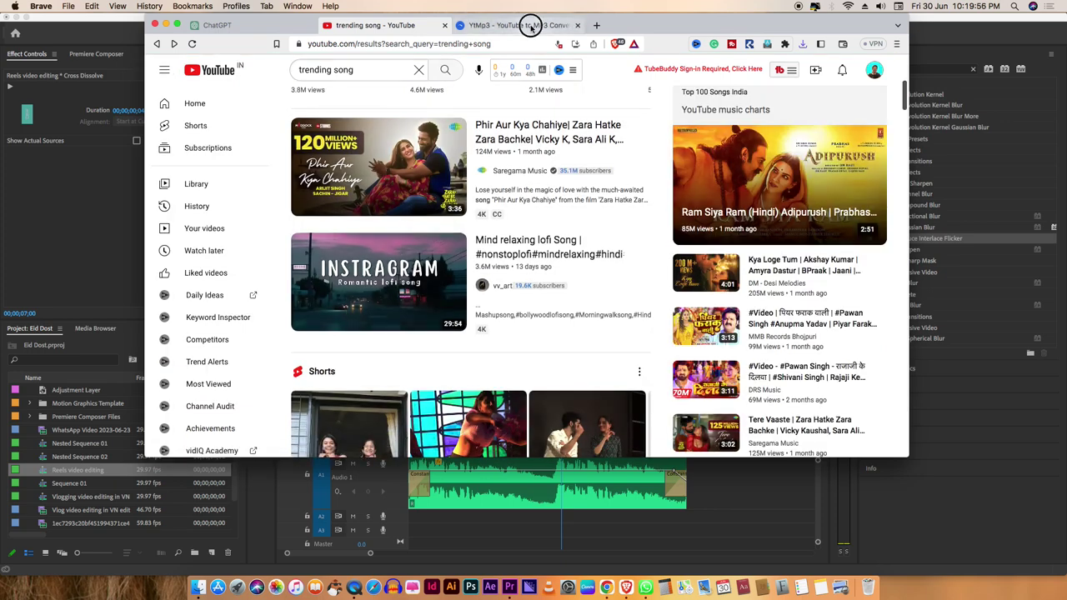
pyautogui.click(533, 25)
pyautogui.click(803, 45)
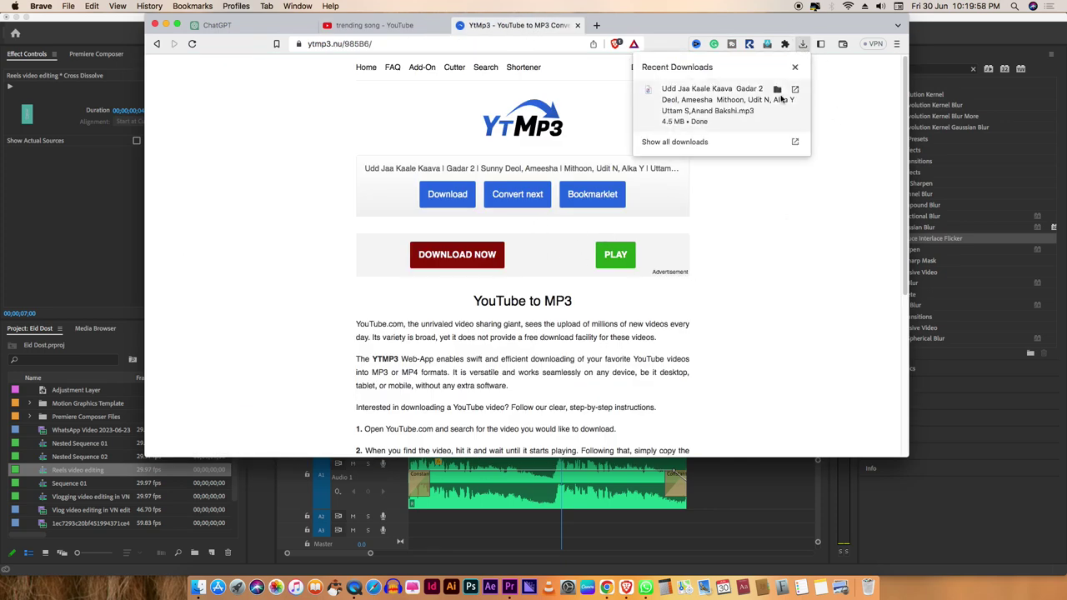
# Place the downloaded Udd Jaa Kaale Kaava mp3 from Finder on A2 at the sequence start and mute A1
pyautogui.click(777, 88)
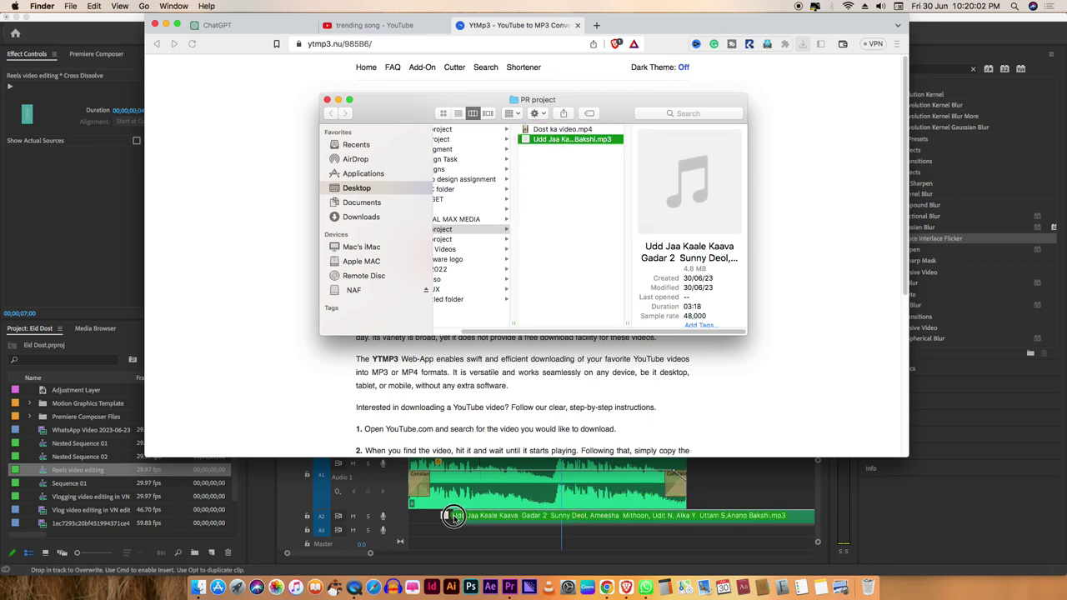
pyautogui.moveTo(535, 139); pyautogui.dragTo(487, 525)
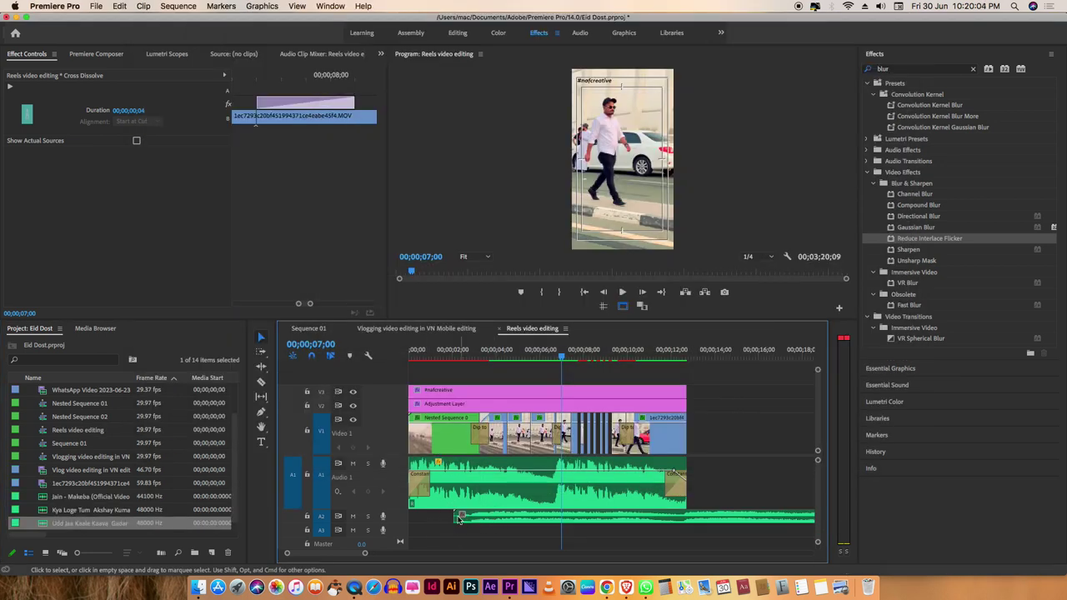
pyautogui.moveTo(457, 516); pyautogui.dragTo(430, 516)
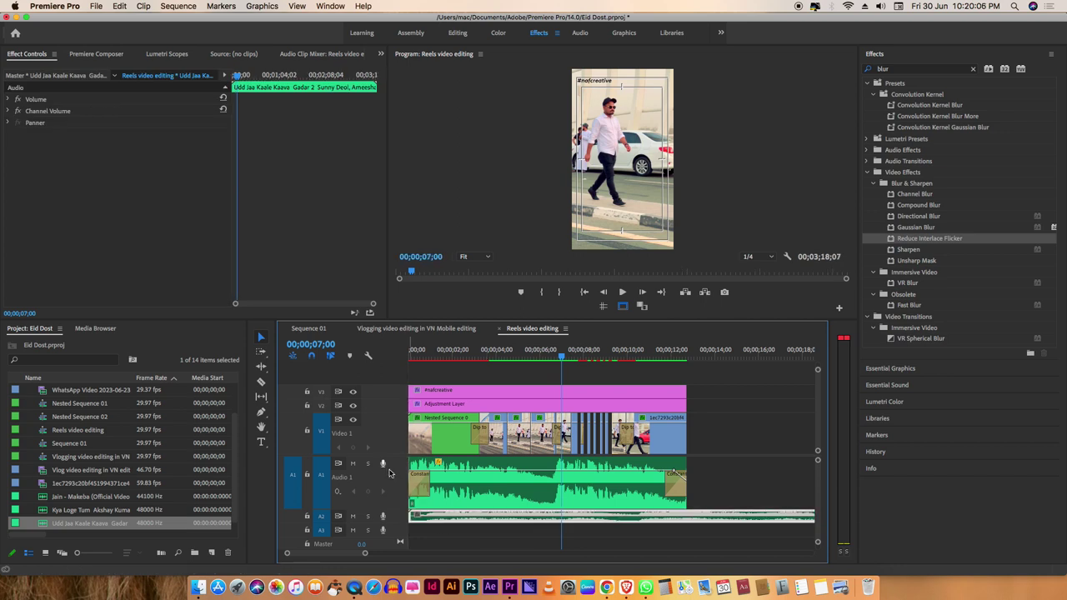
pyautogui.click(355, 465)
pyautogui.press('\\')
# Play the sequence with the new song, then return the playhead to the start
pyautogui.press('space')
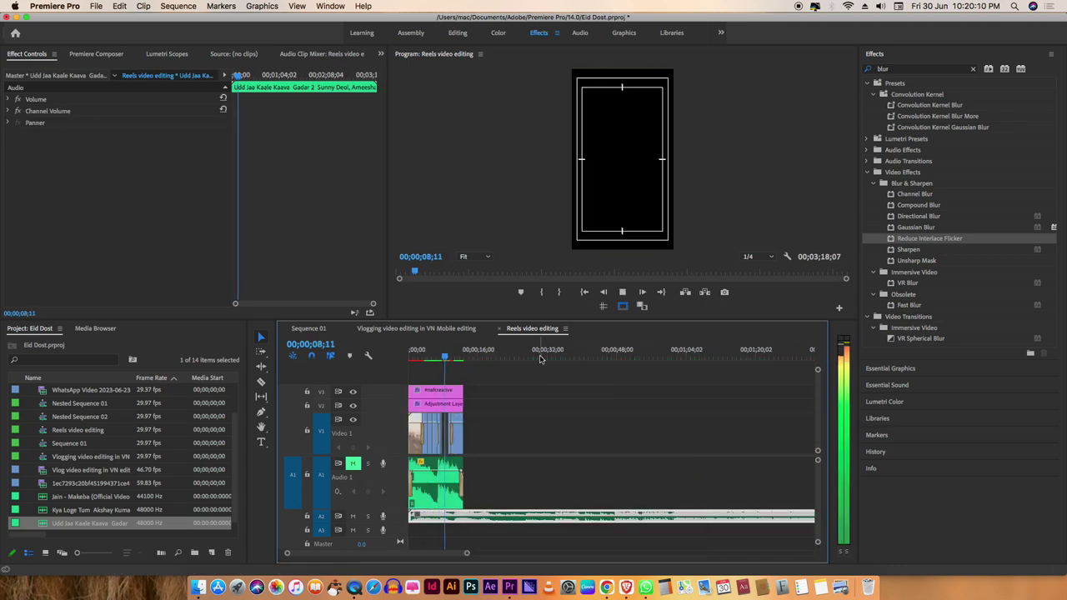
pyautogui.click(543, 358)
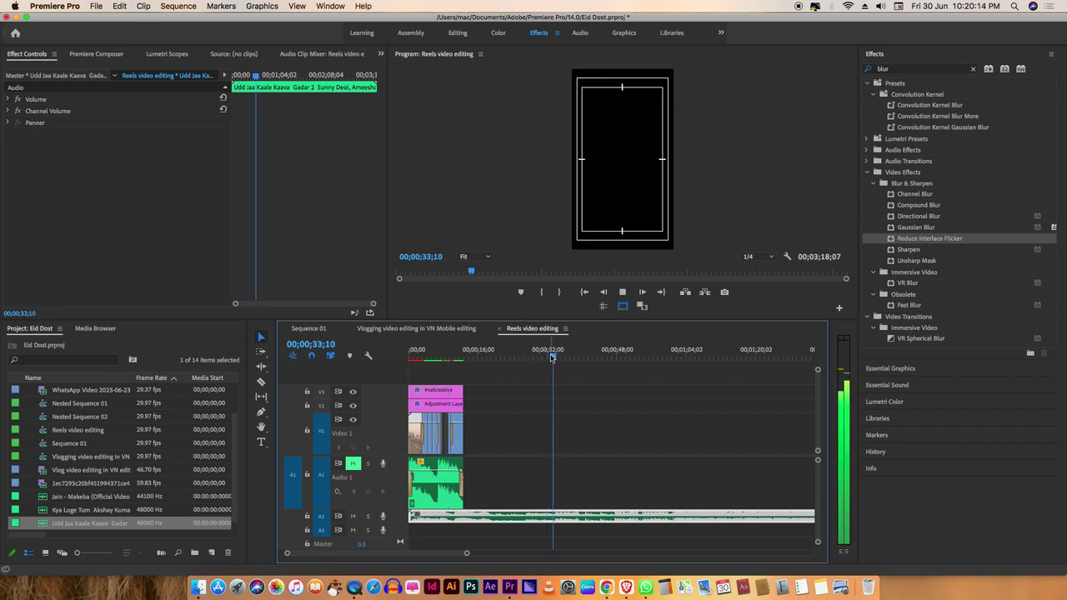
pyautogui.moveTo(411, 516)
pyautogui.mouseDown()
pyautogui.moveTo(540, 515)
pyautogui.moveTo(412, 516)
pyautogui.mouseUp()
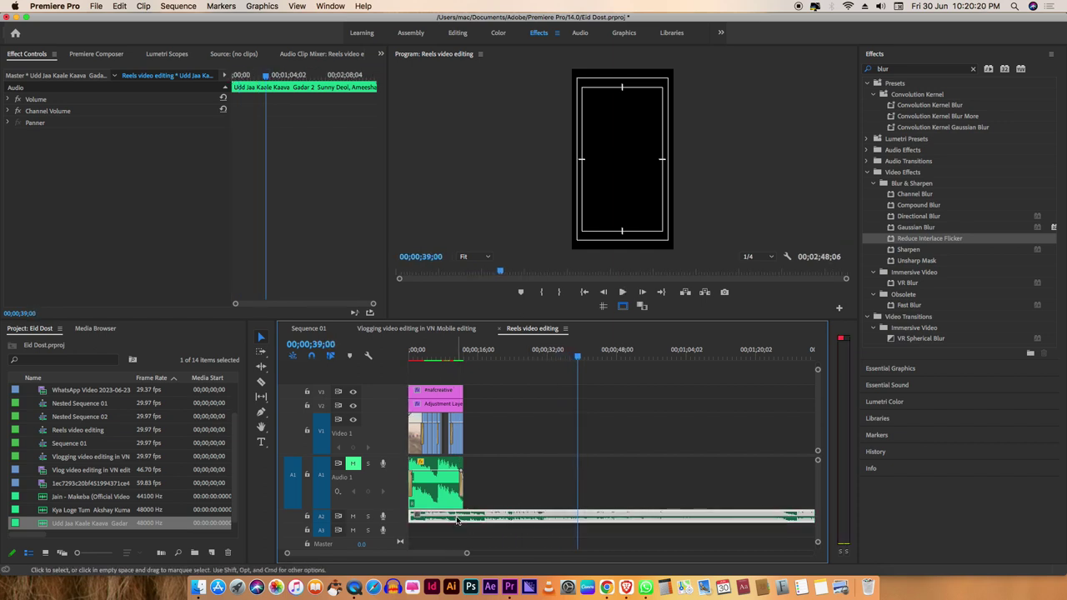
pyautogui.press('Up')
pyautogui.press('Left')
pyautogui.press('Left')
pyautogui.press('Left')
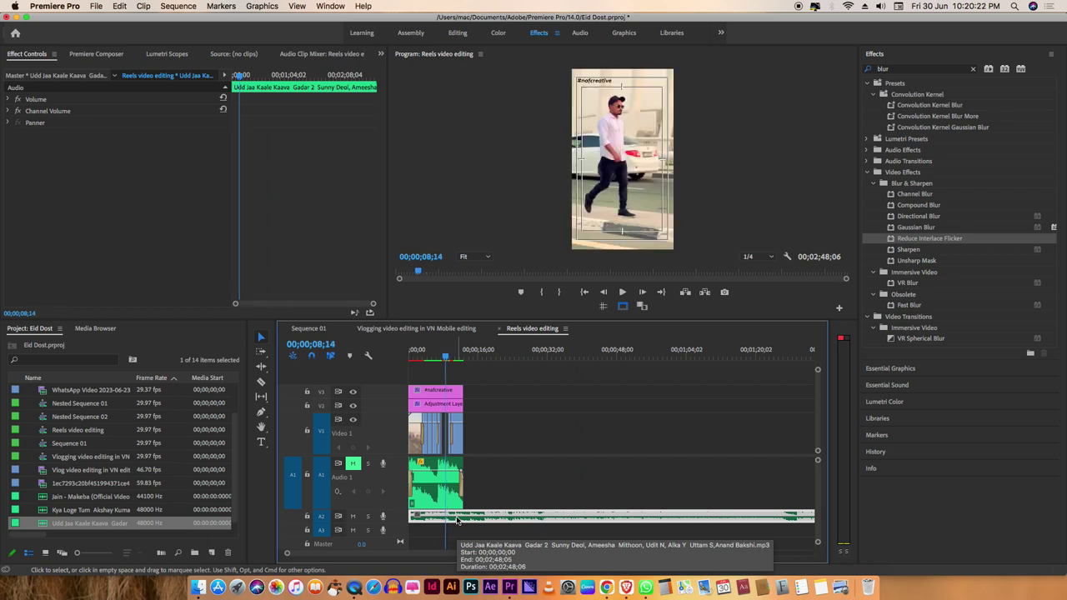
pyautogui.press('Home')
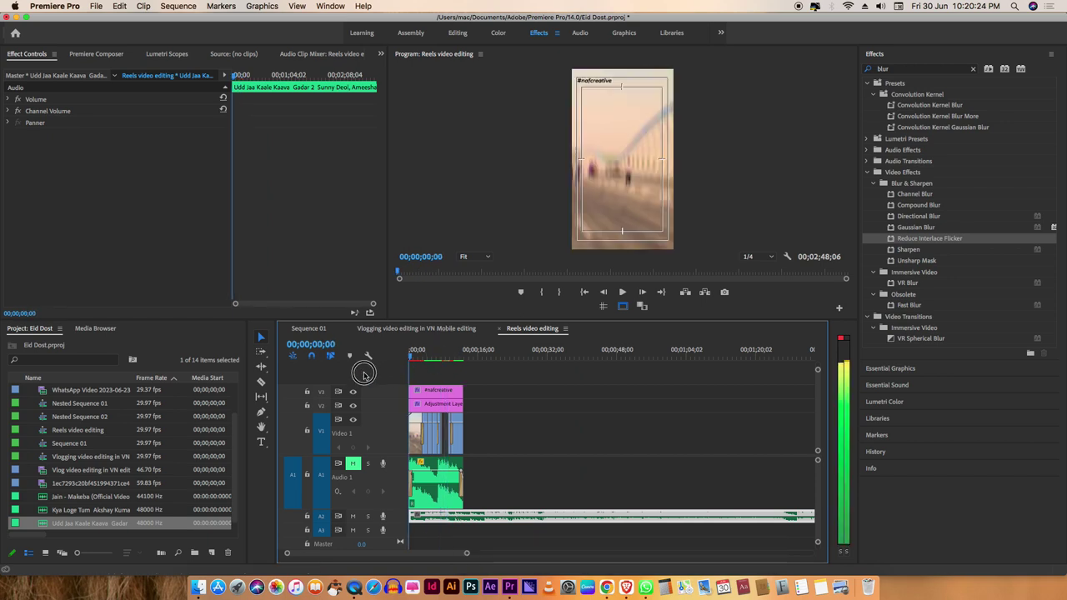
# Enlarge the Audio 2 track and play the sequence from the start with the song
pyautogui.moveTo(469, 553); pyautogui.dragTo(367, 553)
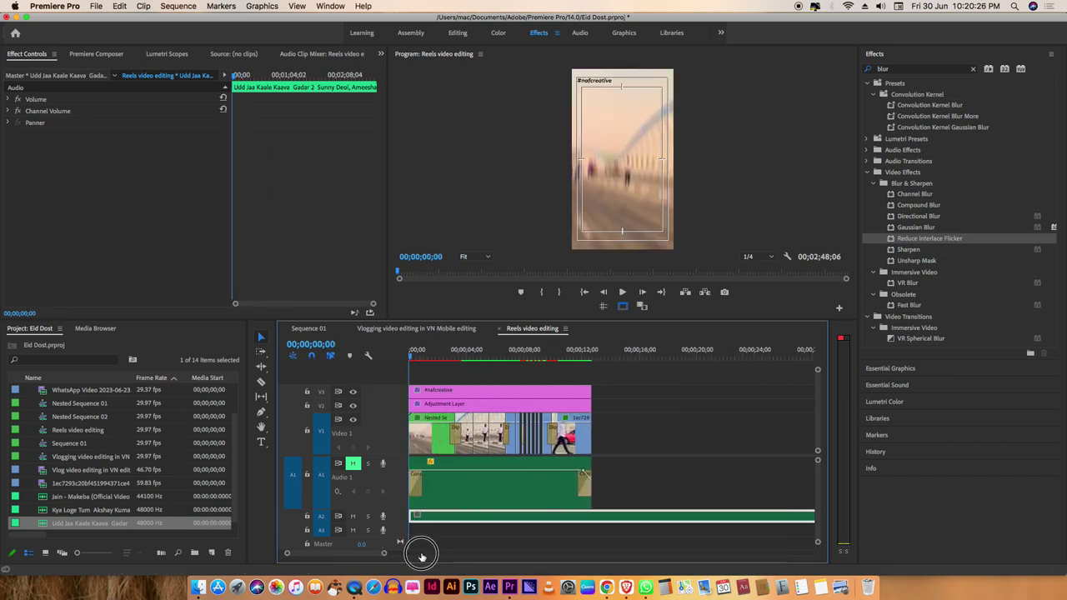
pyautogui.scroll(-2, 404, 481)
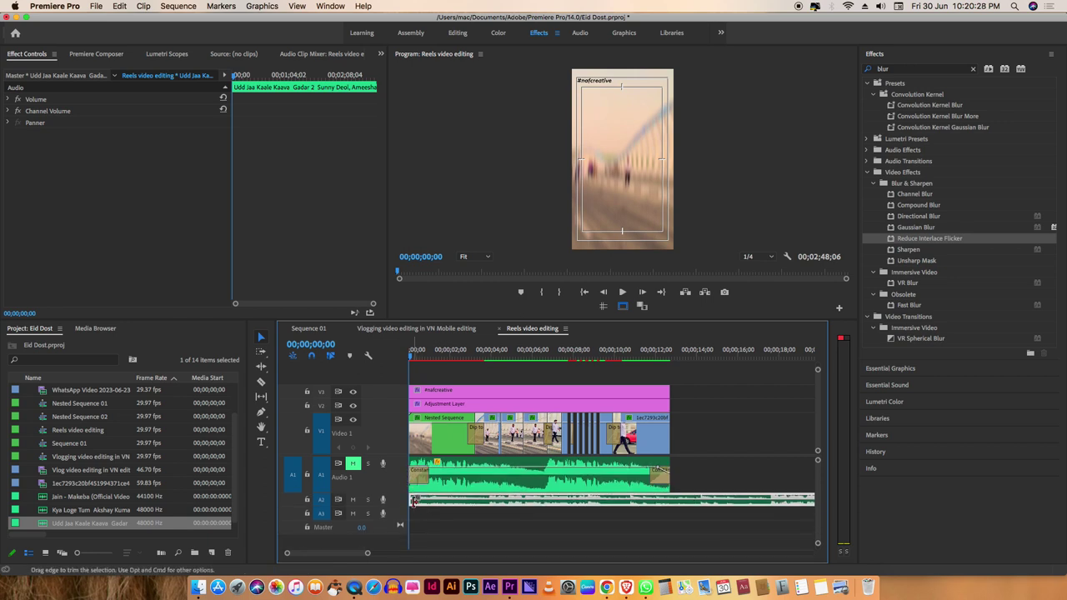
pyautogui.click(414, 500)
pyautogui.scroll(4, 404, 500)
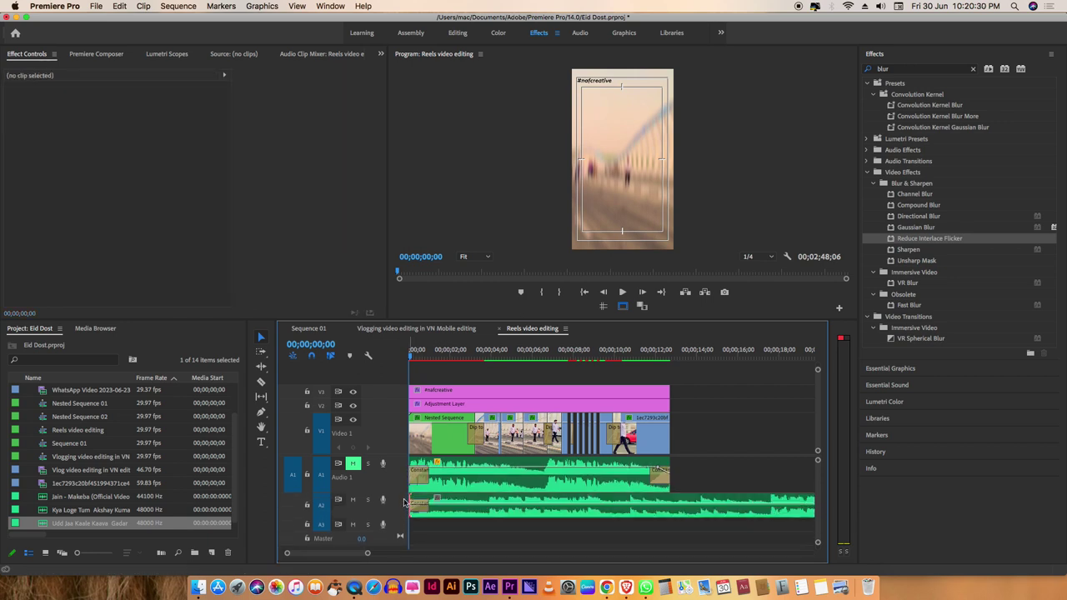
pyautogui.press('space')
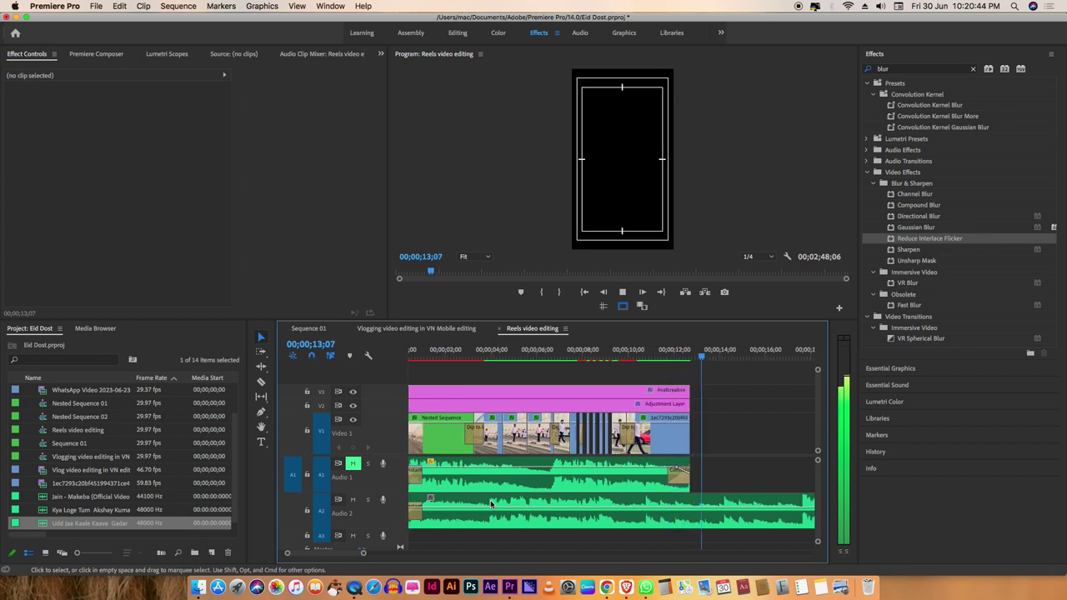
pyautogui.press('-')
pyautogui.press('-')
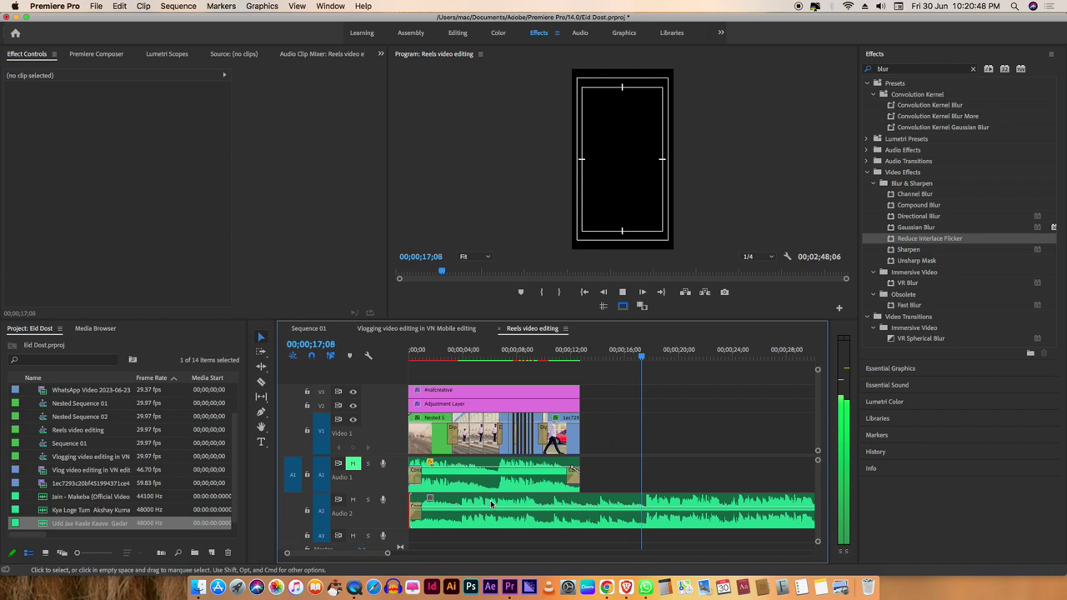
# Trim about 16 seconds off the song's start and slide it back to 00:00 on A2
pyautogui.click(475, 508)
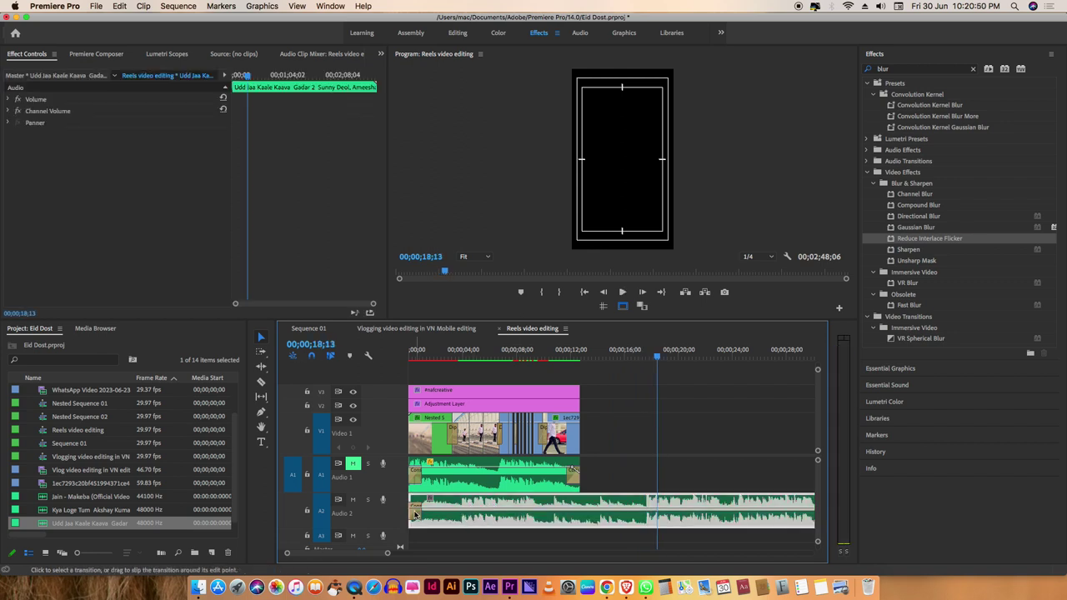
pyautogui.moveTo(411, 500); pyautogui.dragTo(617, 501)
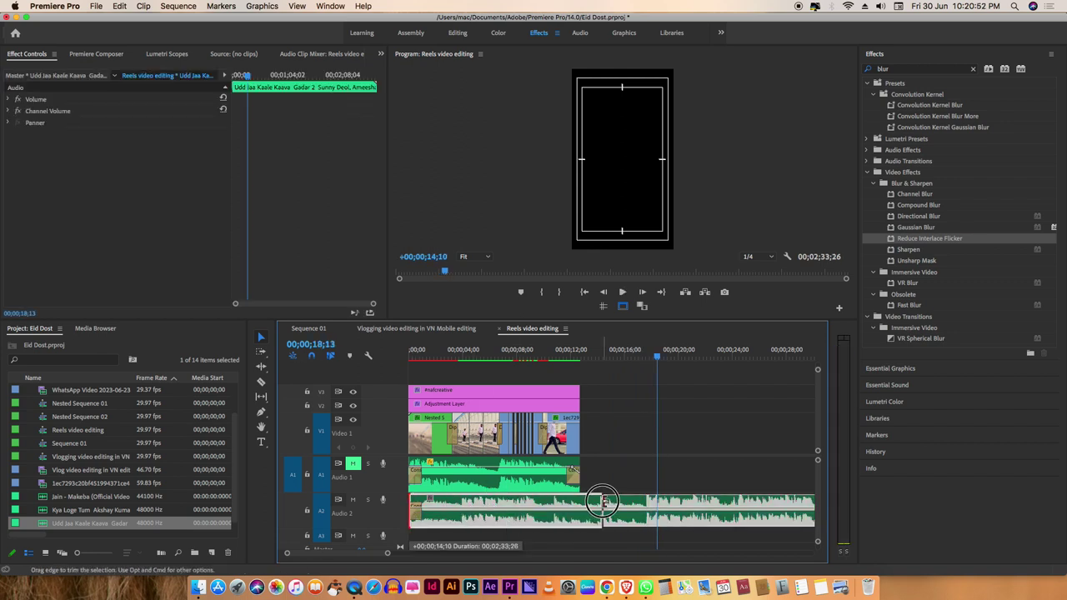
pyautogui.moveTo(623, 501); pyautogui.dragTo(472, 506)
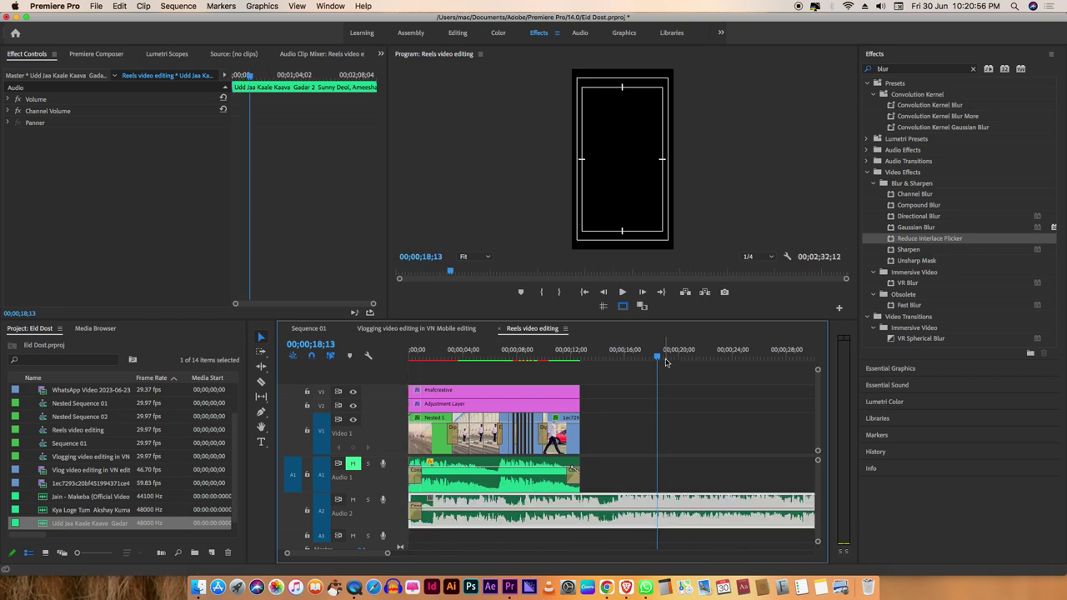
# Preview the sequence from the start with the trimmed song
pyautogui.press('Home')
pyautogui.press('space')
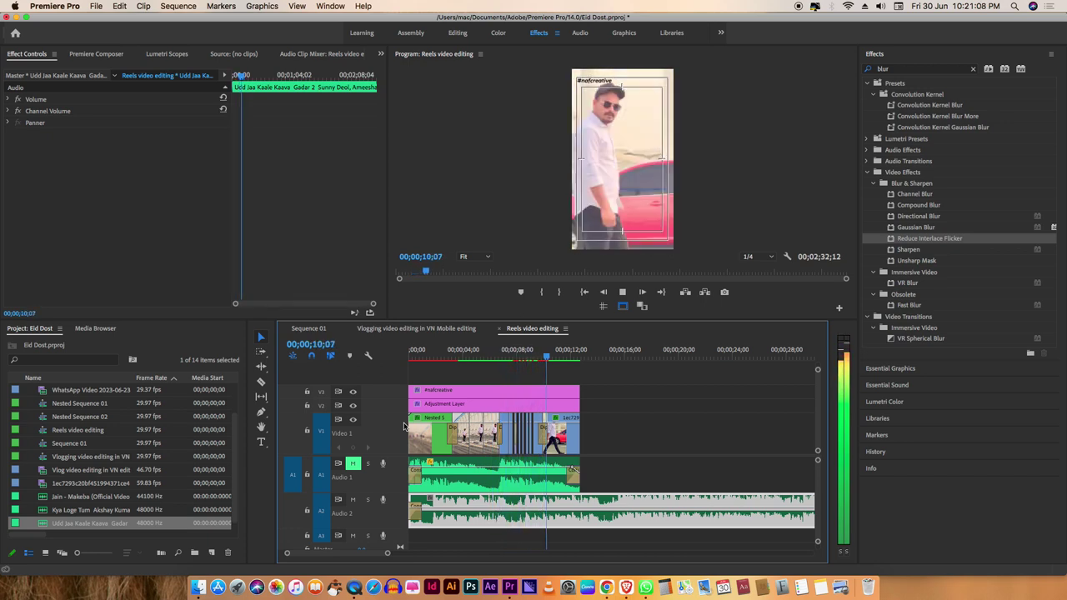
pyautogui.press('space')
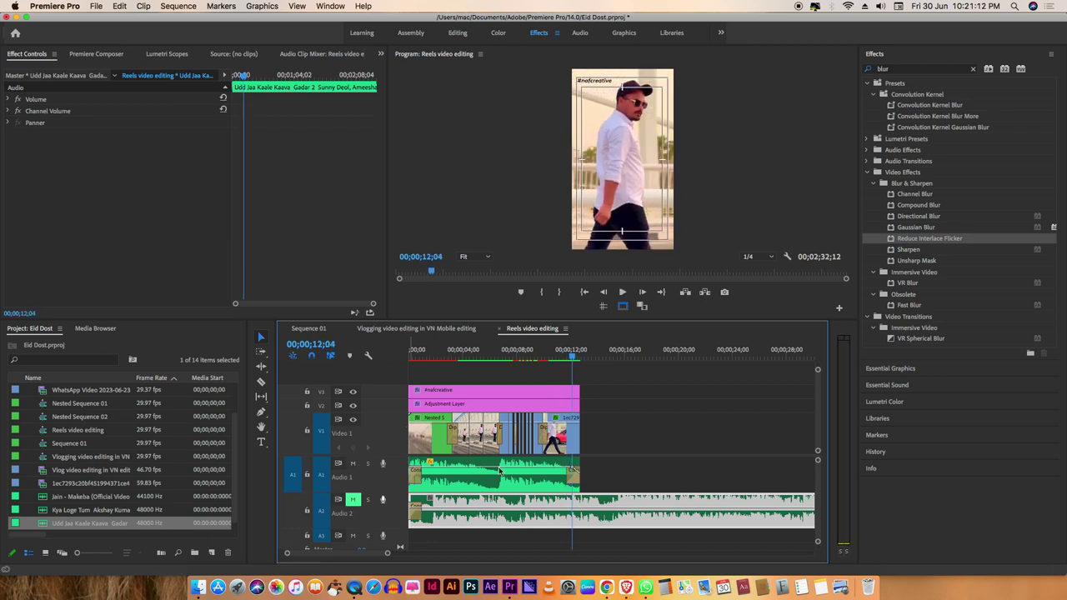
pyautogui.press('Home')
pyautogui.press('space')
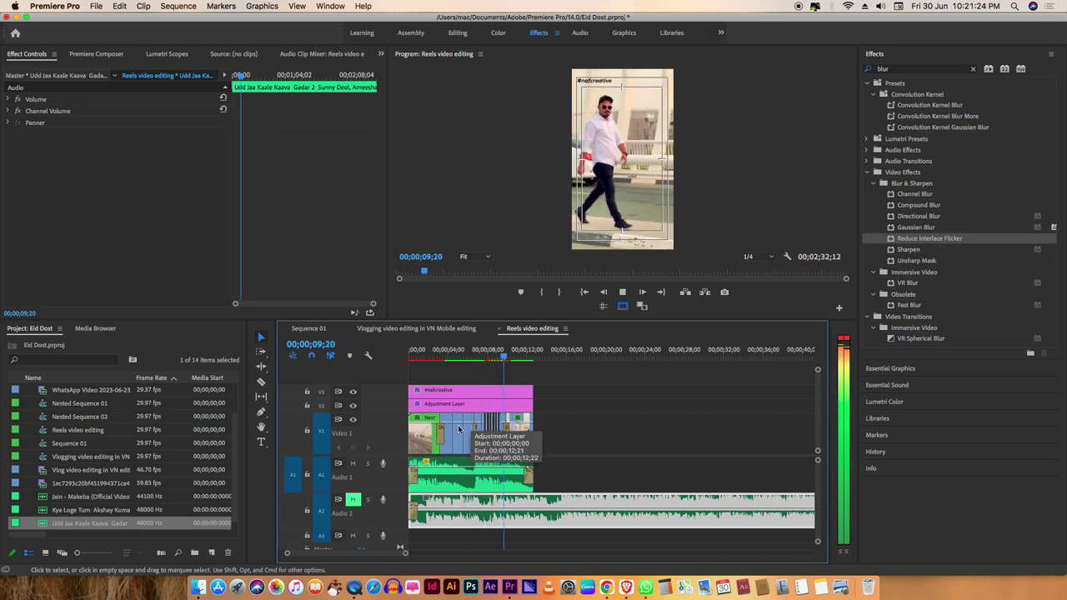
pyautogui.scroll(2, 456, 431)
pyautogui.scroll(2, 456, 431)
# Select the V1 clip at 5 seconds and try effect searches 'cli', 'cr' and 'Gli'
pyautogui.click(458, 442)
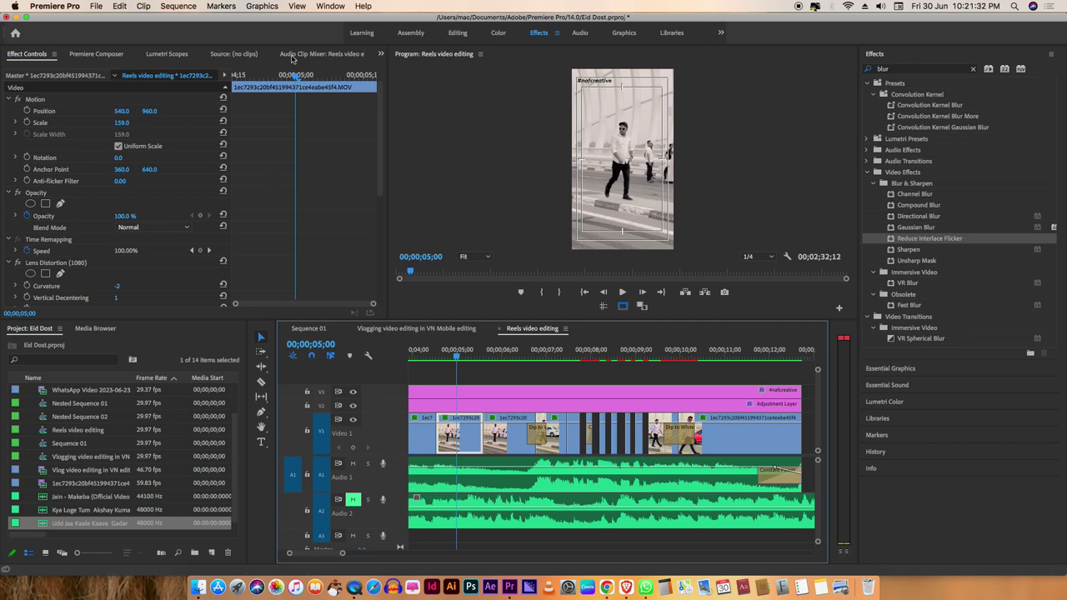
pyautogui.click(903, 56)
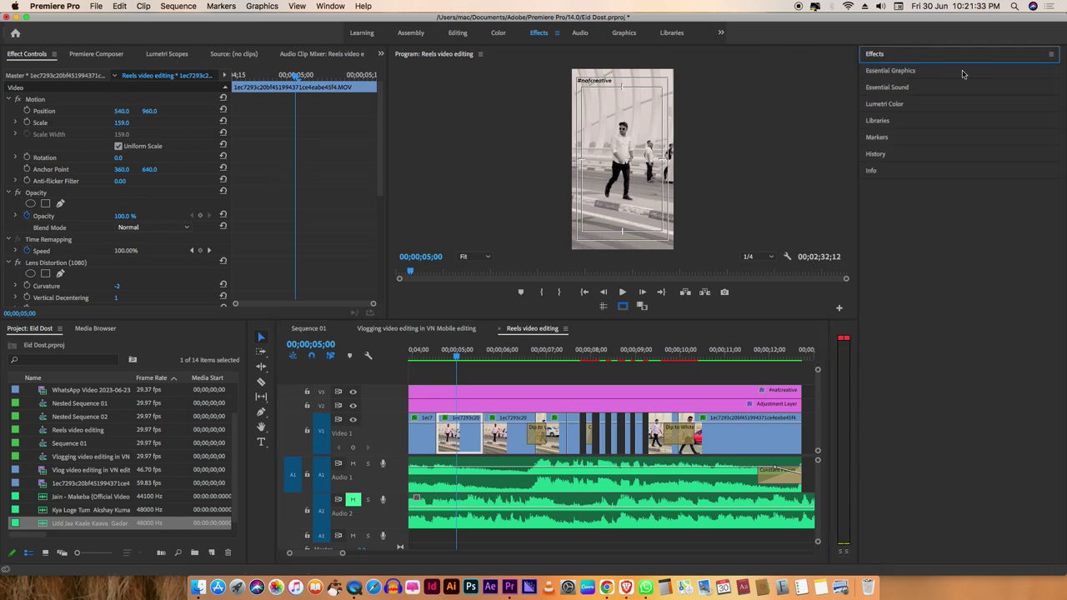
pyautogui.click(884, 59)
pyautogui.click(904, 69)
pyautogui.press('BackSpace')
pyautogui.press('BackSpace')
pyautogui.press('BackSpace')
pyautogui.press('BackSpace')
pyautogui.write('cli')
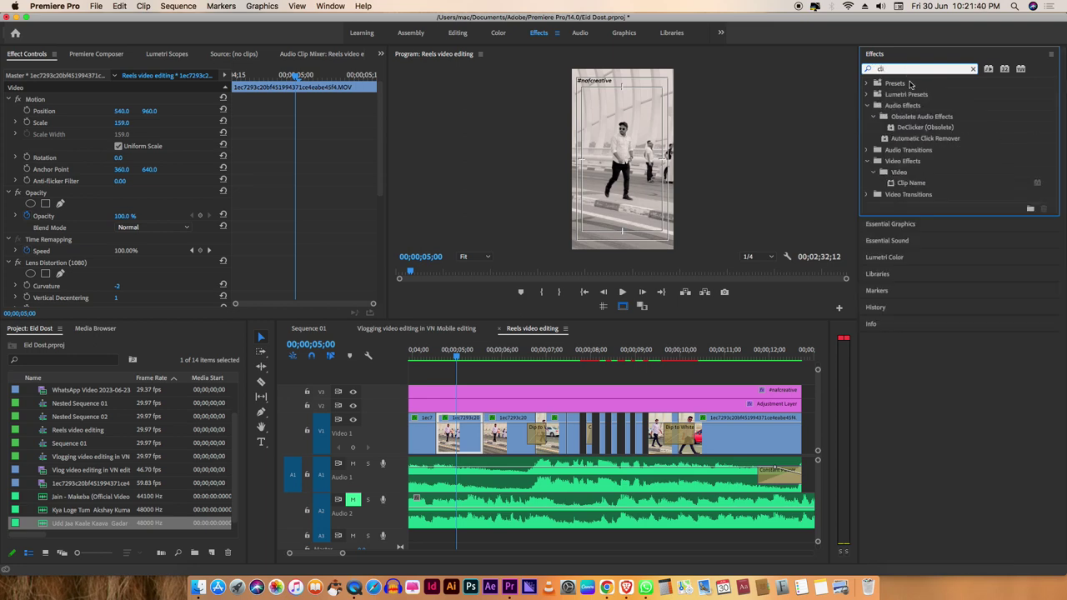
pyautogui.press('BackSpace')
pyautogui.press('BackSpace')
pyautogui.press('BackSpace')
pyautogui.write('cr')
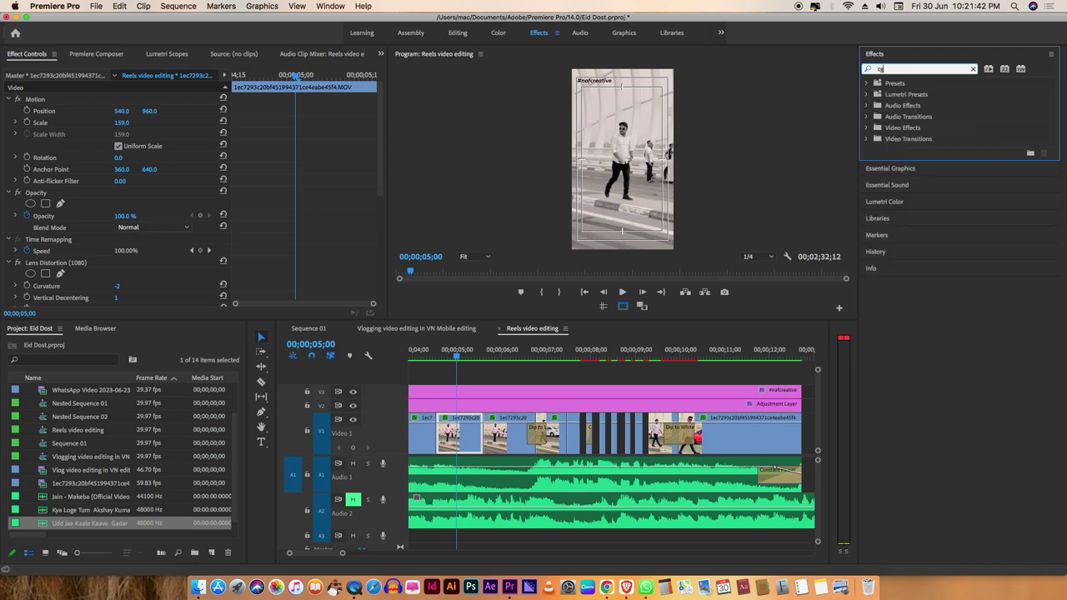
pyautogui.press('BackSpace')
pyautogui.press('BackSpace')
pyautogui.write('G')
pyautogui.scroll(-2, 906, 276)
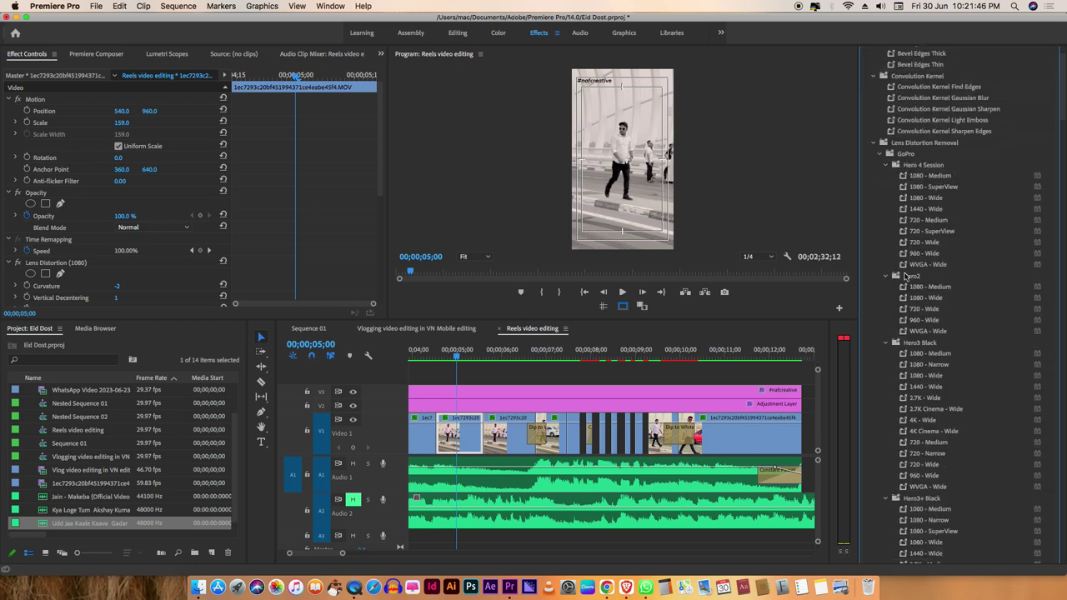
pyautogui.scroll(2, 947, 312)
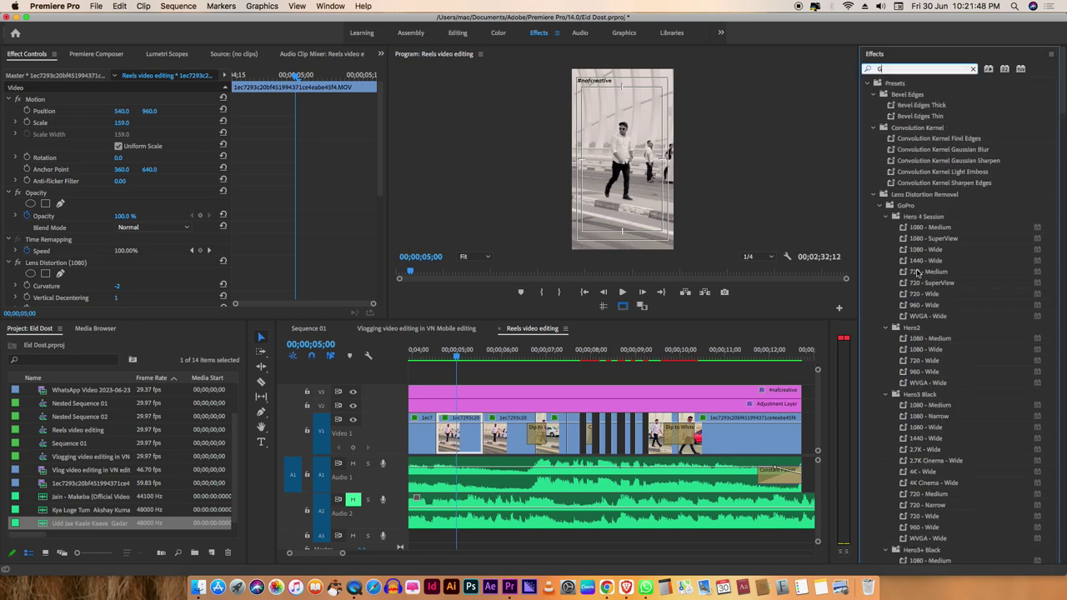
pyautogui.write('li')
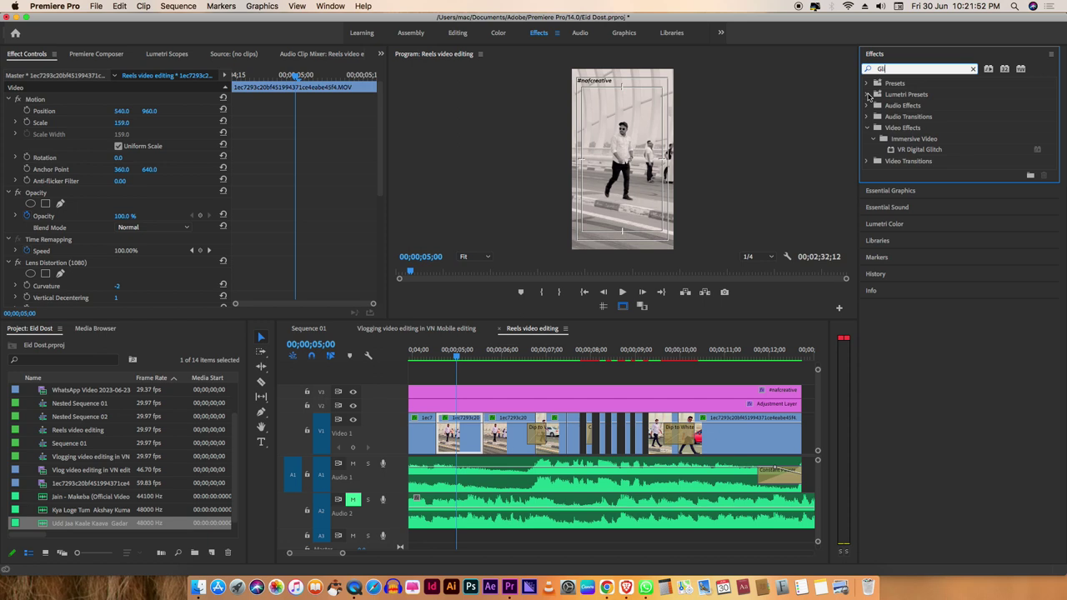
# Clear the effect search, expand Presets > Solarizes and select Solarize In
pyautogui.click(868, 97)
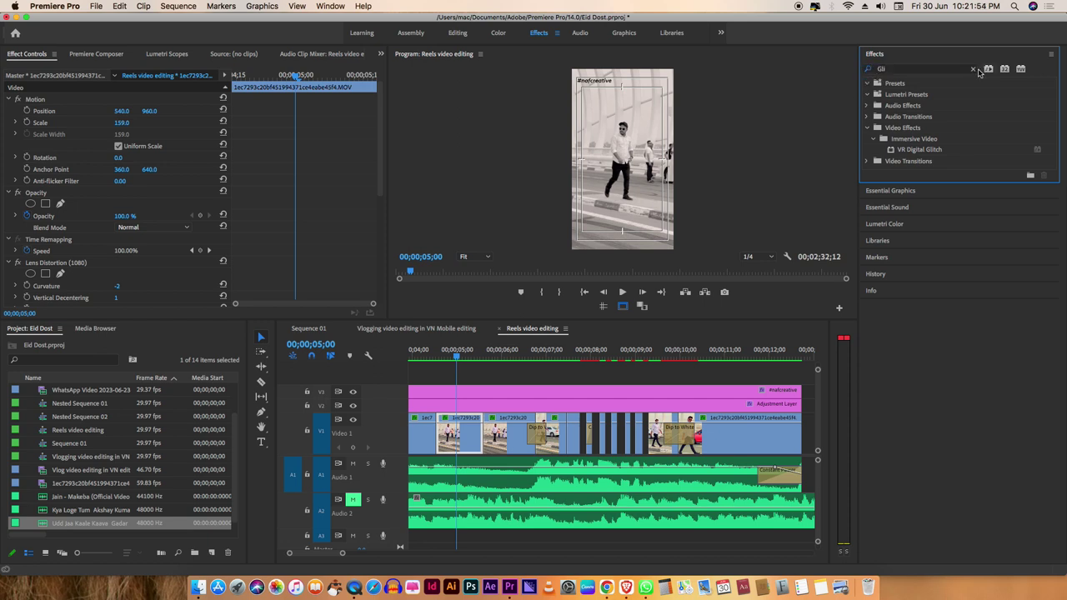
pyautogui.click(975, 70)
pyautogui.click(868, 83)
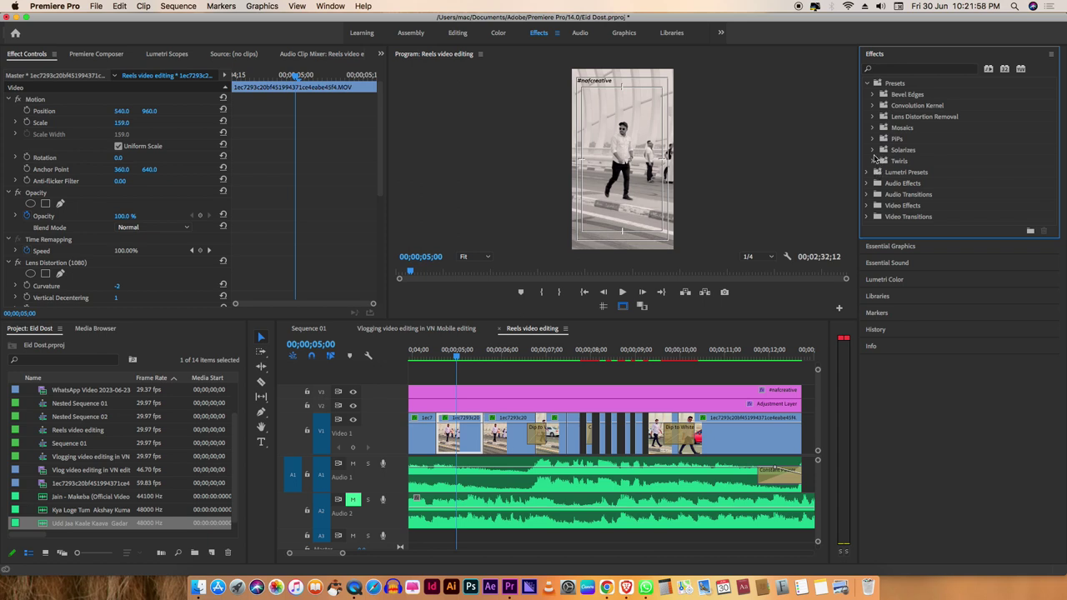
pyautogui.click(872, 150)
pyautogui.click(904, 163)
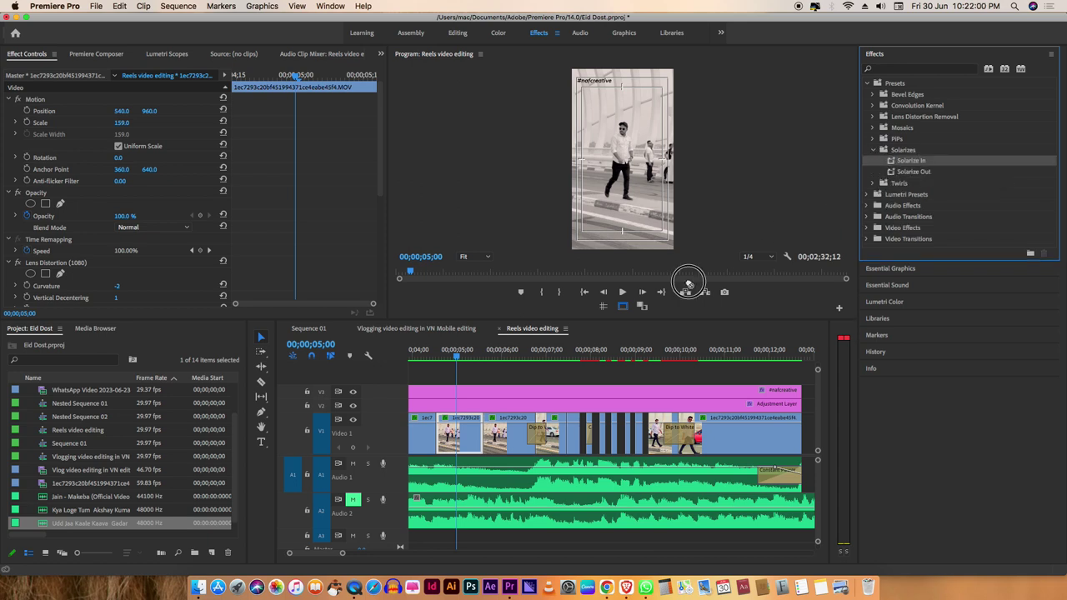
# Apply the Solarize In preset to the V1 clip and preview it from 00;00;04;10
pyautogui.moveTo(747, 256); pyautogui.dragTo(445, 439)
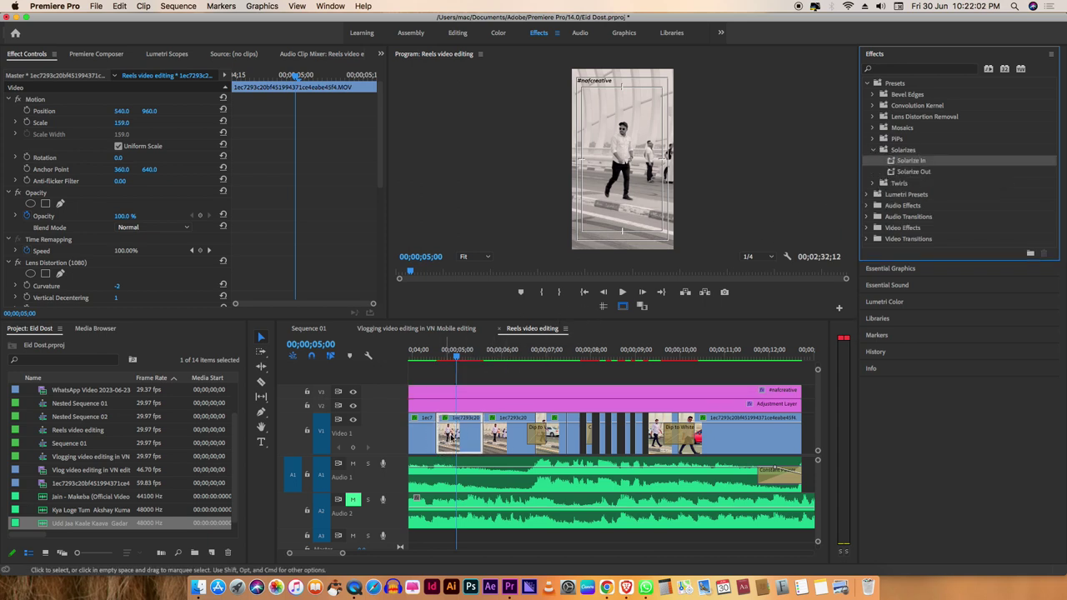
pyautogui.moveTo(450, 356); pyautogui.dragTo(428, 392)
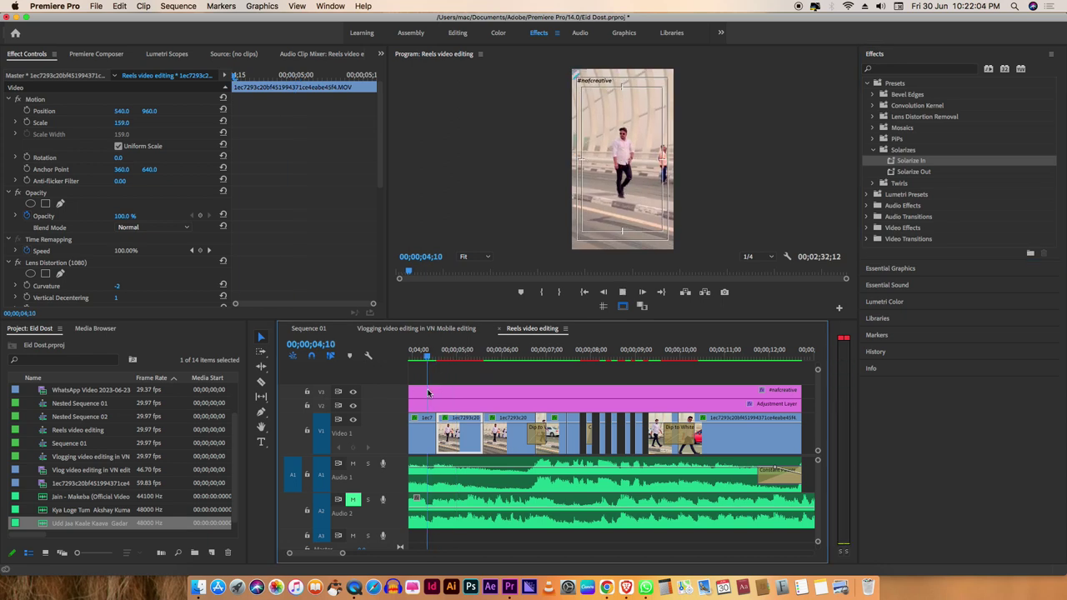
pyautogui.press('space')
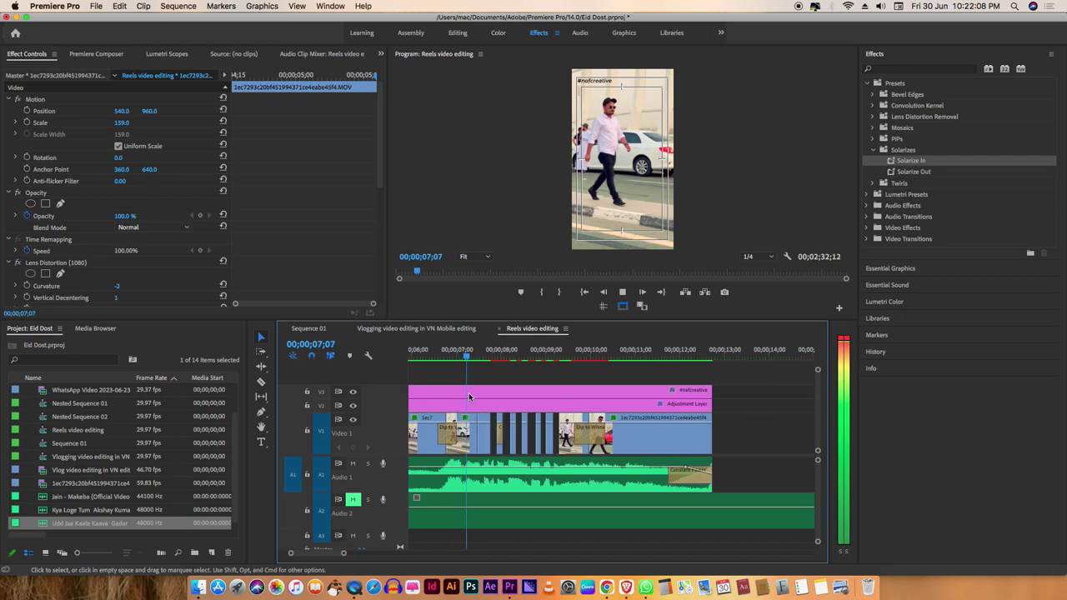
pyautogui.press('space')
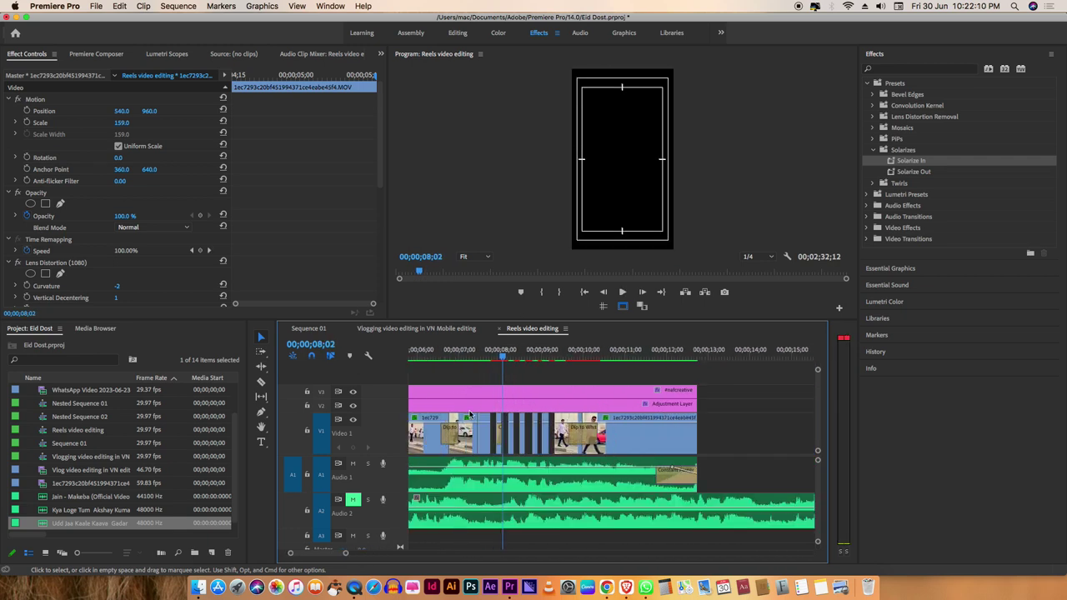
# Zoom the timeline out and scrub to the solarized frames around 00;00;04;15
pyautogui.press('-')
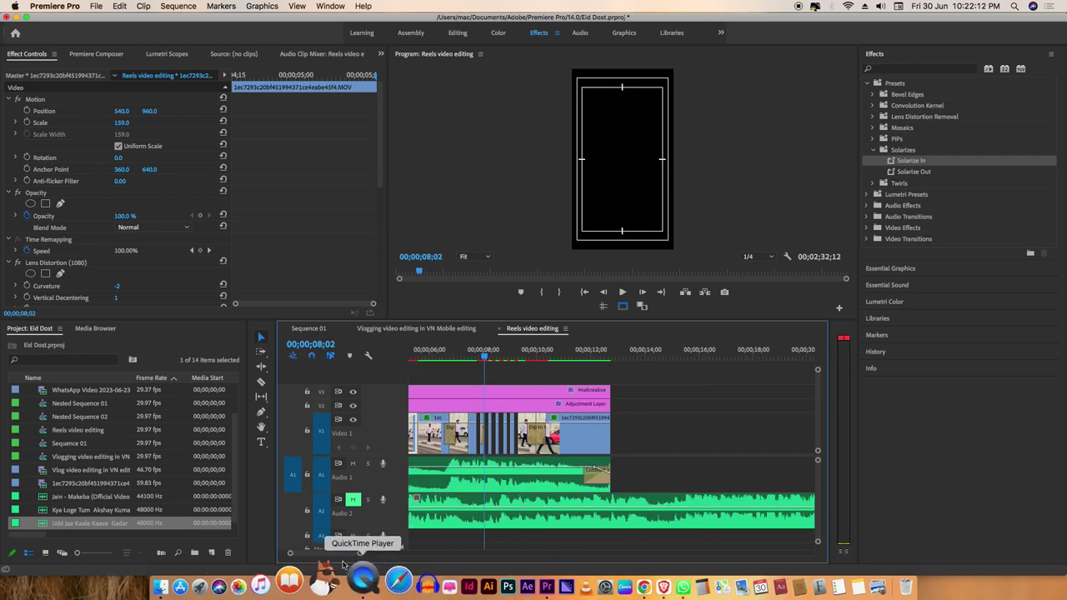
pyautogui.moveTo(330, 556); pyautogui.dragTo(327, 556)
pyautogui.click(530, 356)
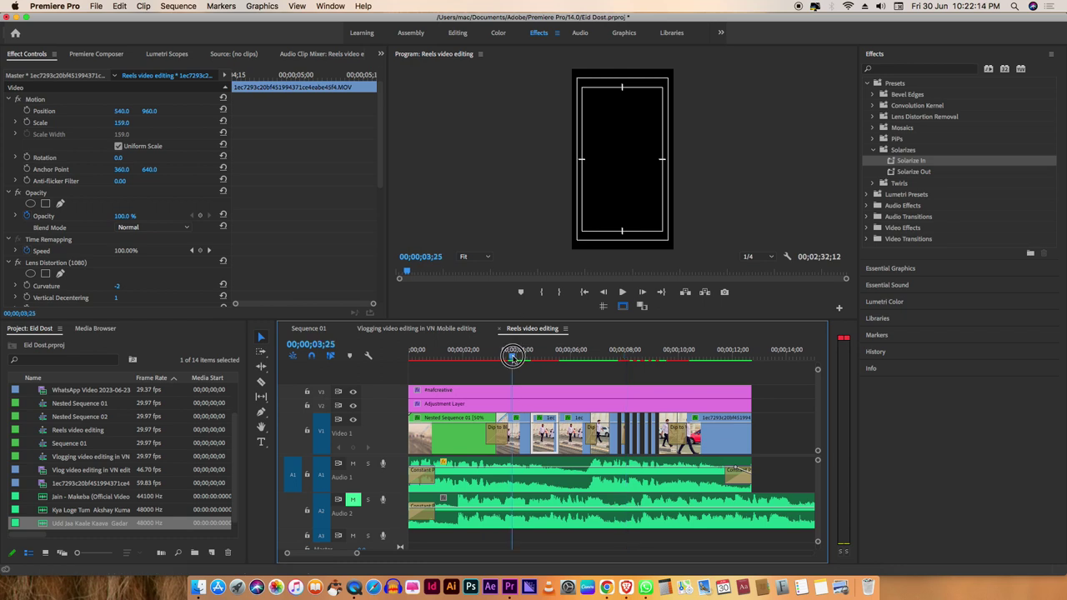
pyautogui.moveTo(530, 356)
pyautogui.mouseDown()
pyautogui.moveTo(557, 352)
pyautogui.moveTo(536, 364)
pyautogui.mouseUp()
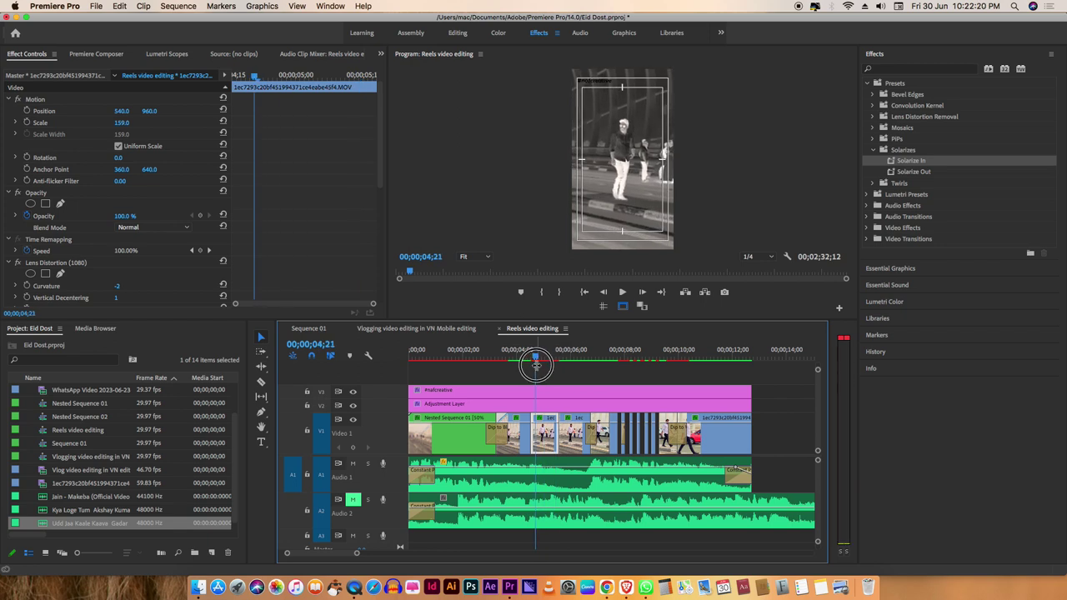
# Split the V1 clip with the Razor tool at 00;00;04;25, then return to Selection
pyautogui.moveTo(537, 364); pyautogui.dragTo(539, 365)
pyautogui.press('c')
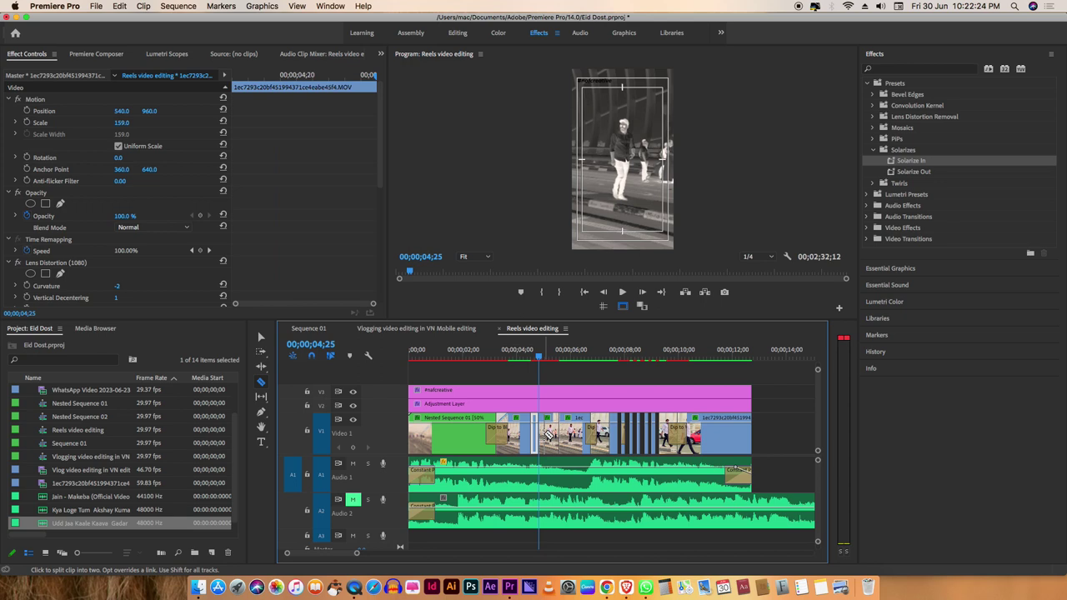
pyautogui.click(547, 429)
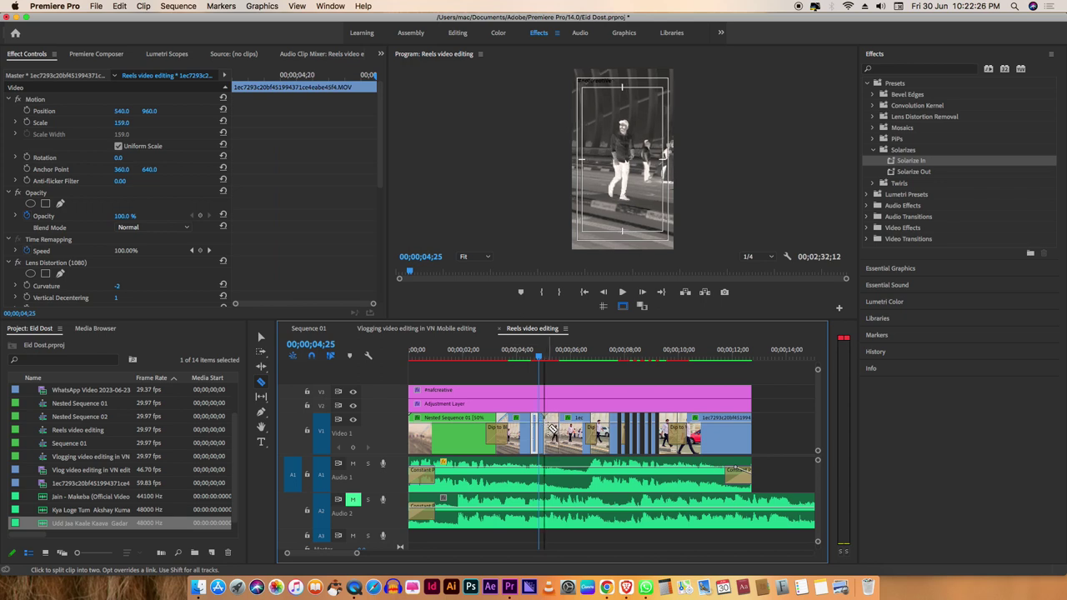
pyautogui.press('v')
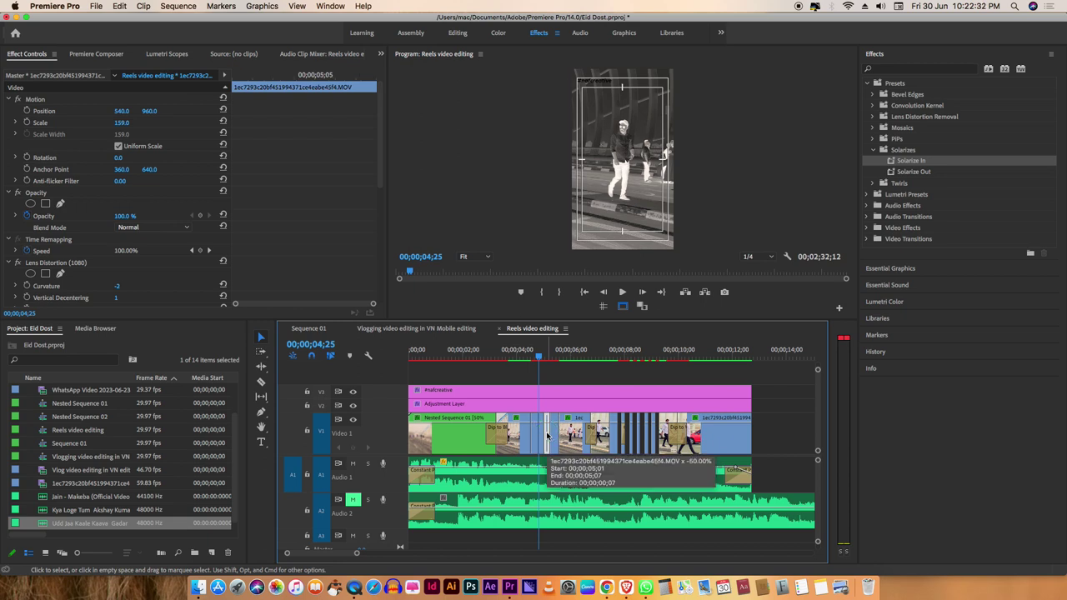
# Zoom in closely on the cut and move the playhead to 00;00;04;26
pyautogui.press('-')
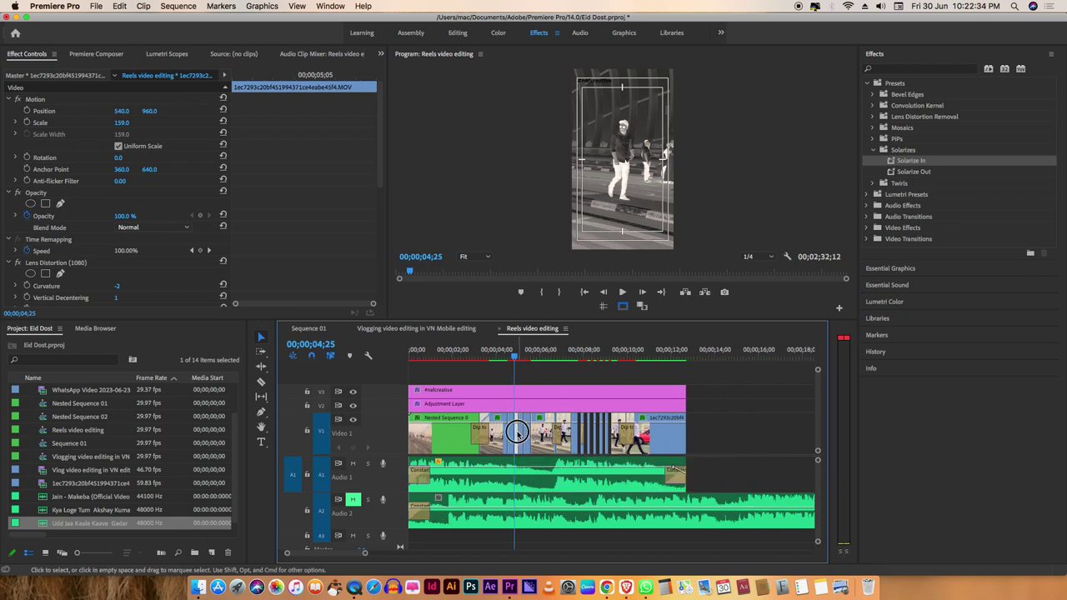
pyautogui.press('-')
pyautogui.press('-')
pyautogui.press('=')
pyautogui.press('=')
pyautogui.press('=')
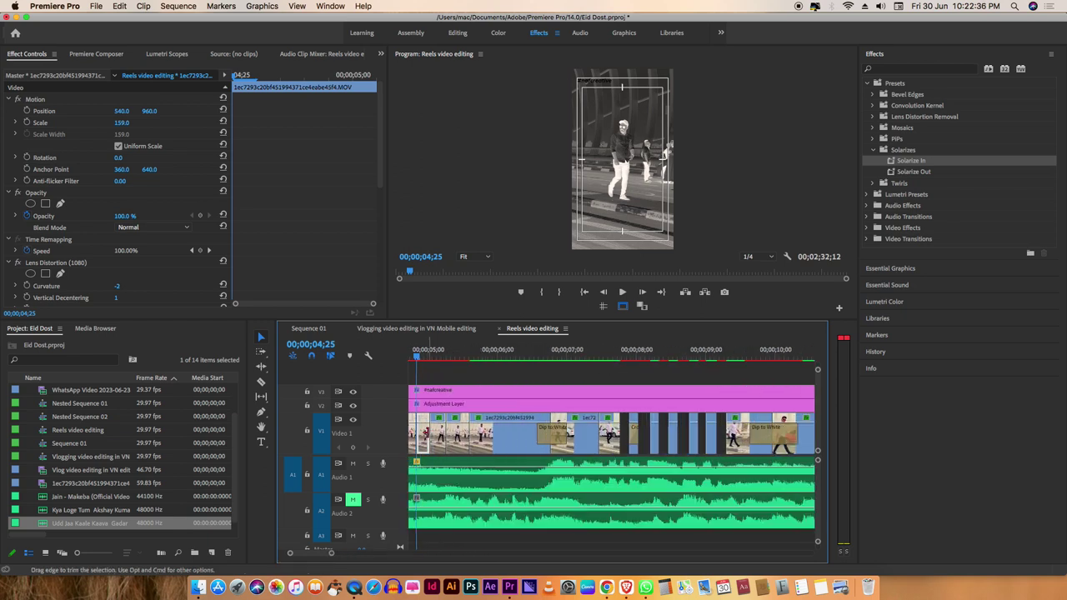
pyautogui.scroll(3, 309, 555)
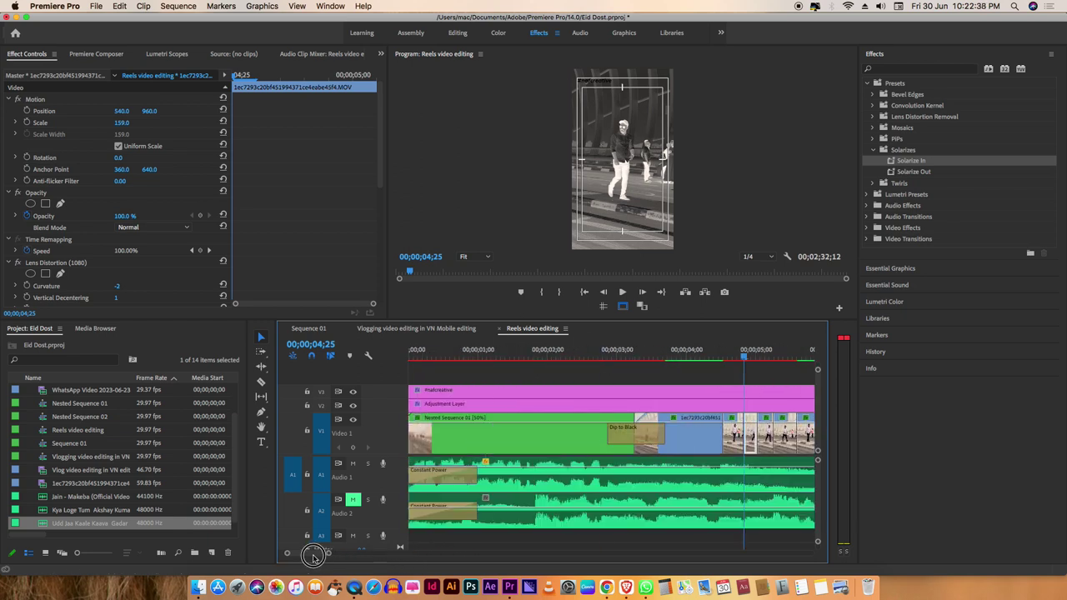
pyautogui.click(746, 357)
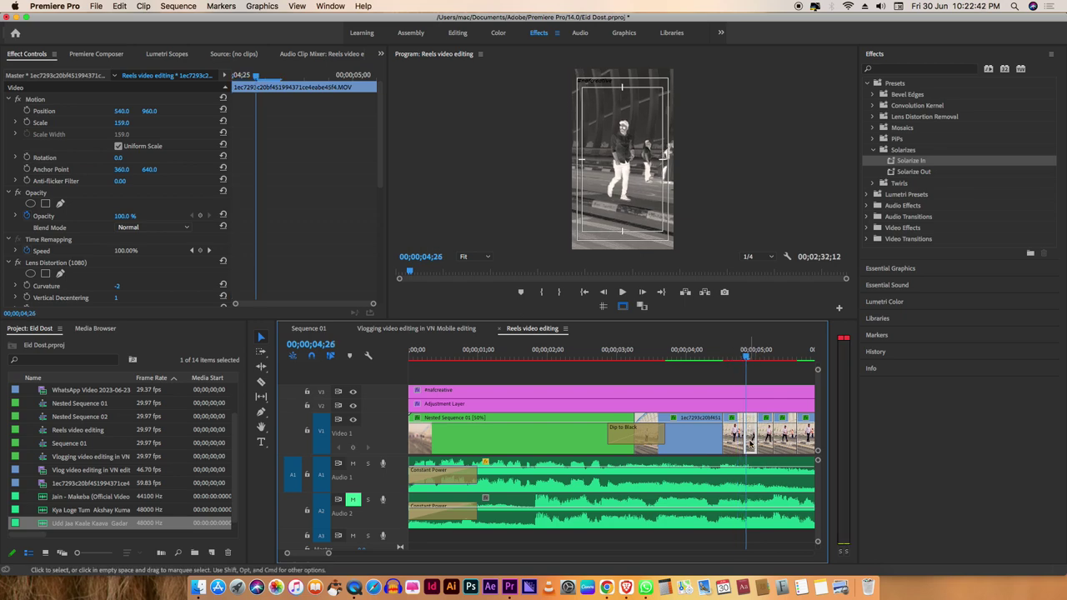
# Remove all attributes from the short clip after the cut
pyautogui.rightClick(749, 444)
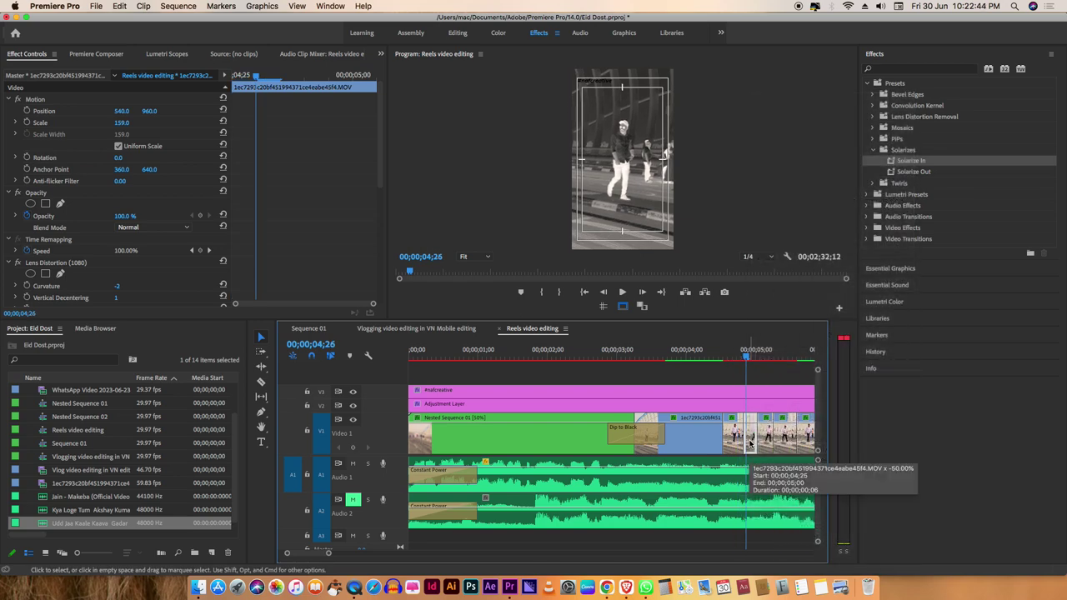
pyautogui.rightClick(749, 443)
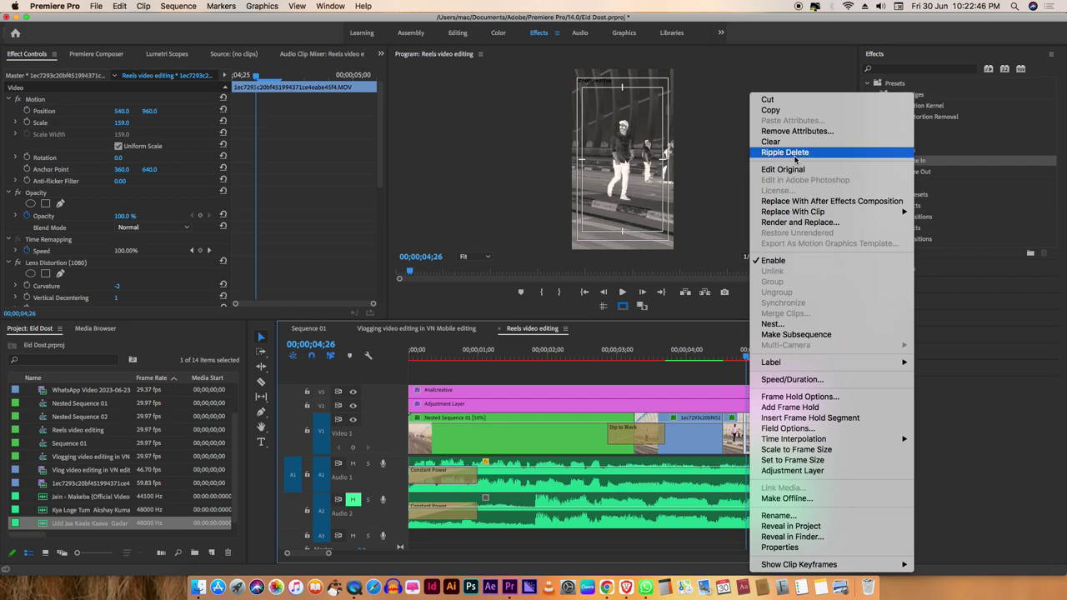
pyautogui.click(796, 131)
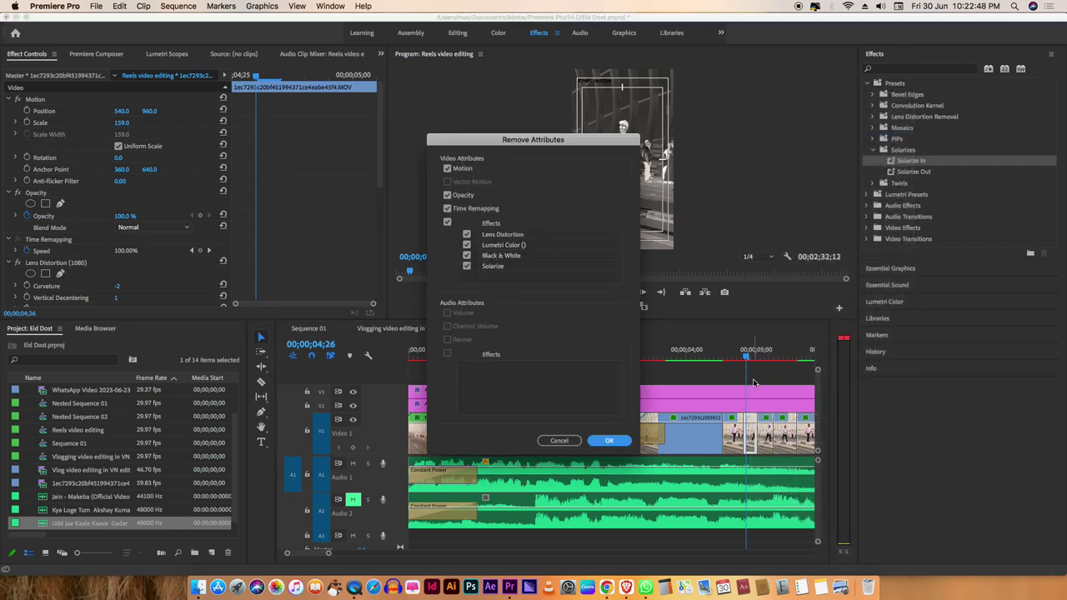
pyautogui.click(601, 441)
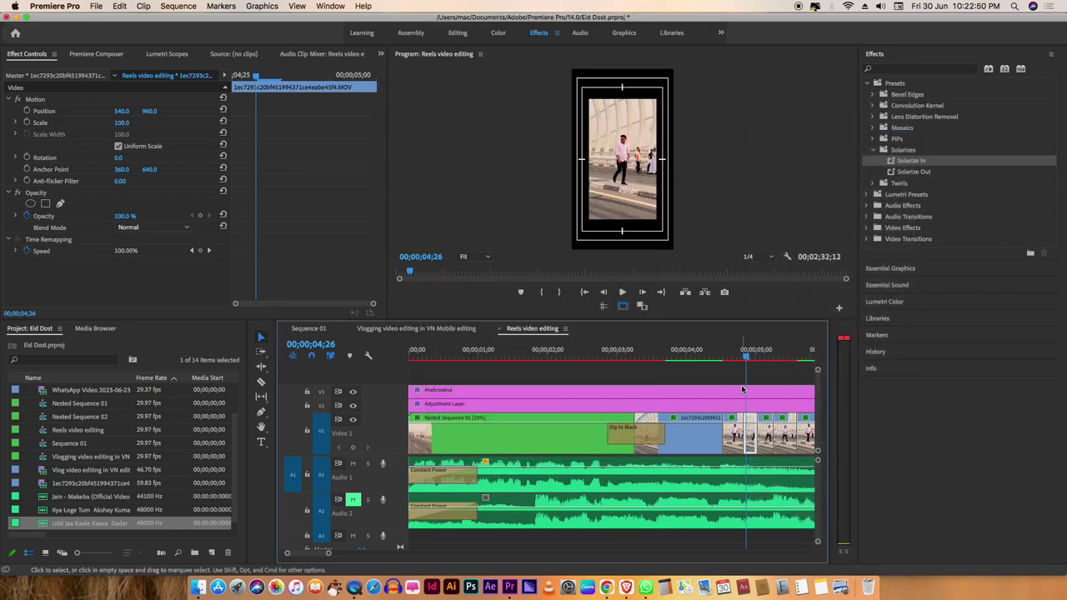
# Check the effects on the following clip, then return the playhead to 00;00;04;26
pyautogui.moveTo(748, 358); pyautogui.dragTo(784, 357)
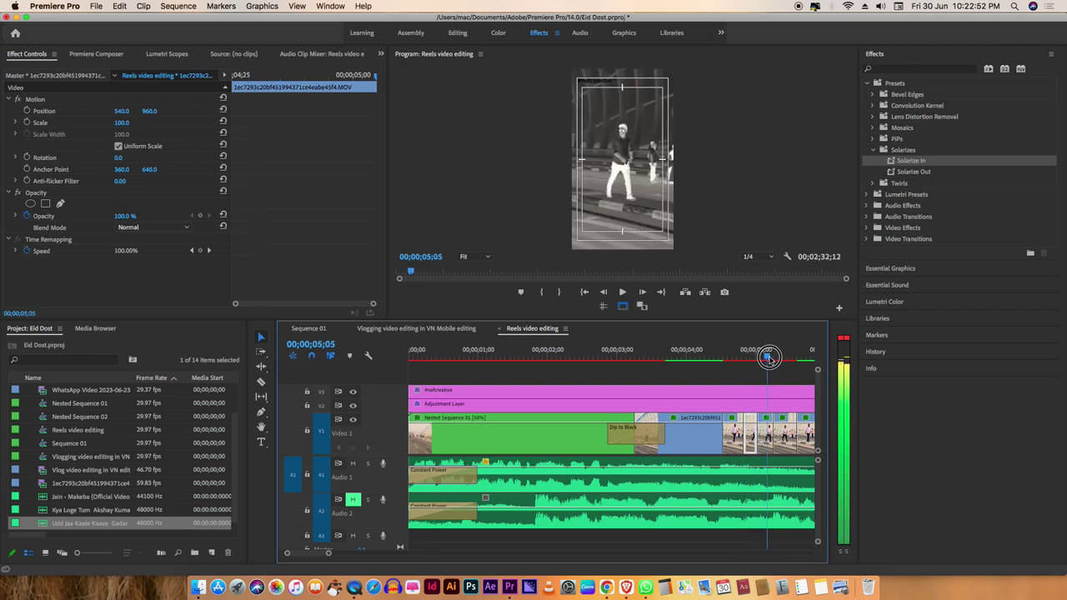
pyautogui.click(785, 434)
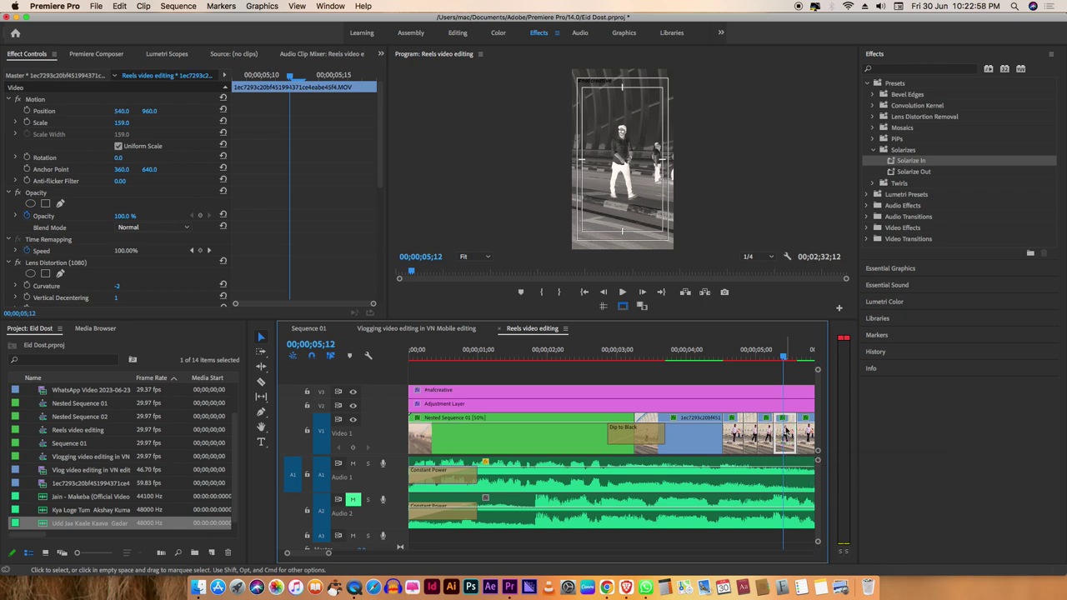
pyautogui.rightClick(785, 419)
pyautogui.rightClick(785, 419)
pyautogui.press('Escape')
pyautogui.click(746, 356)
# Move the #nafcreative text and Adjustment Layer clips up one track to V4 and V3
pyautogui.scroll(4, 575, 430)
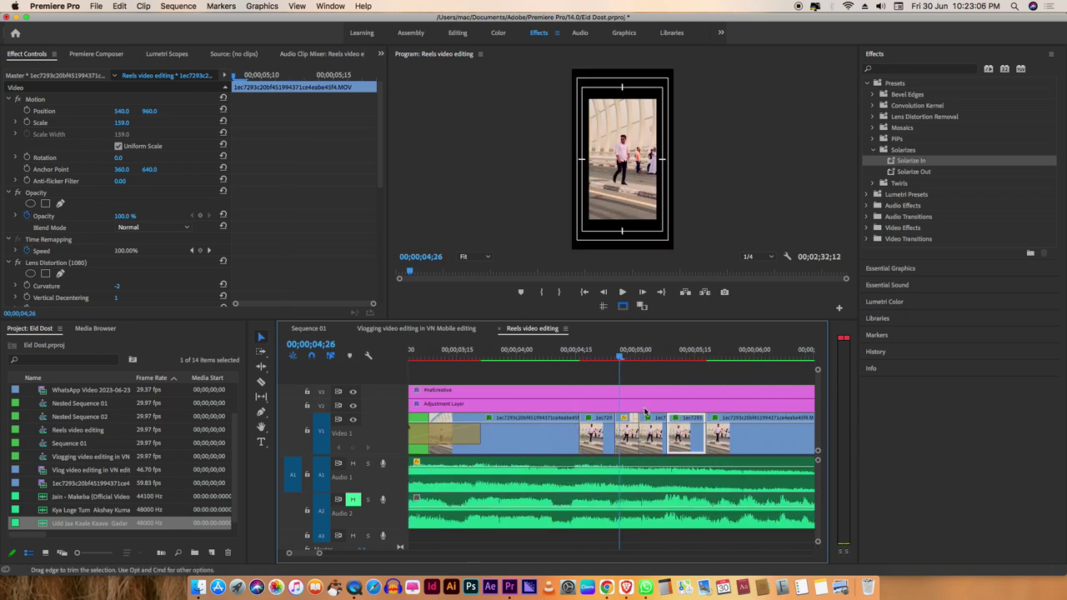
pyautogui.scroll(3, 617, 450)
pyautogui.click(623, 441)
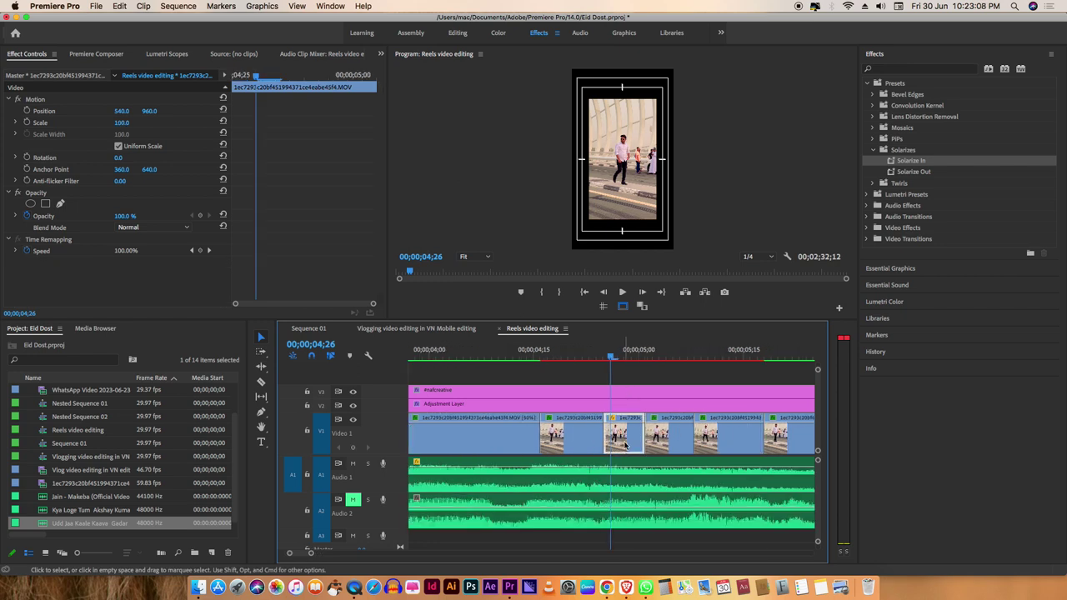
pyautogui.click(487, 394)
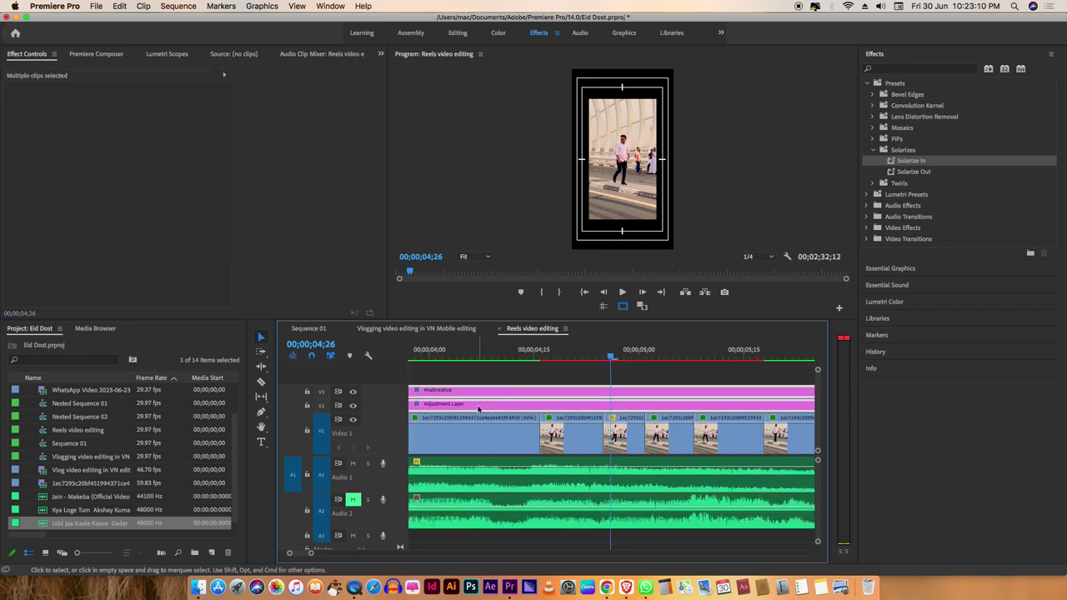
pyautogui.hotkey('alt', 'Up')
pyautogui.click(617, 435)
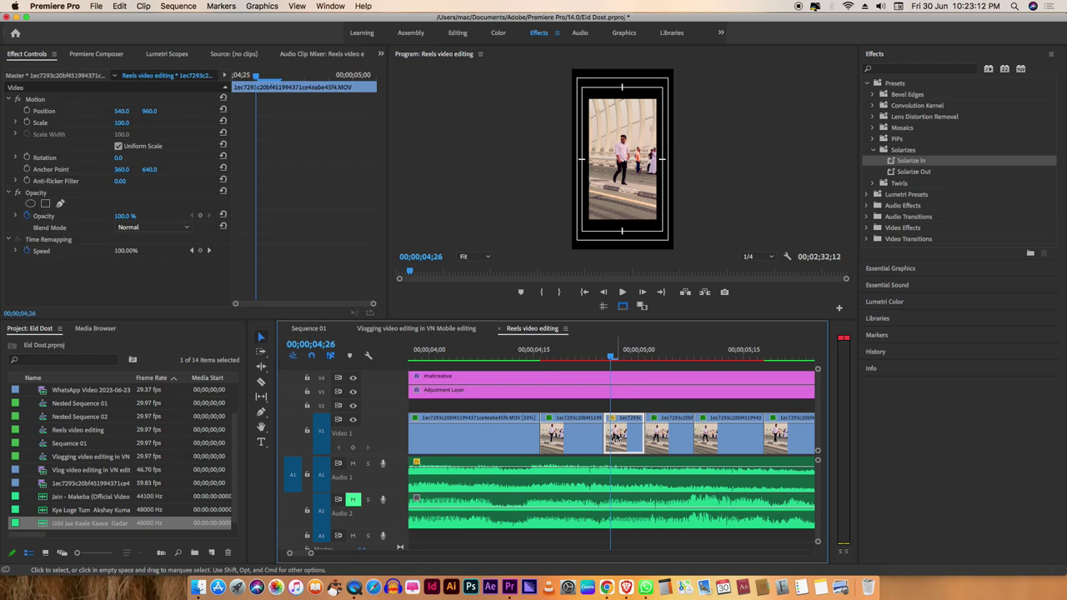
pyautogui.keyDown('shift'); pyautogui.click(621, 432); pyautogui.keyUp('shift')
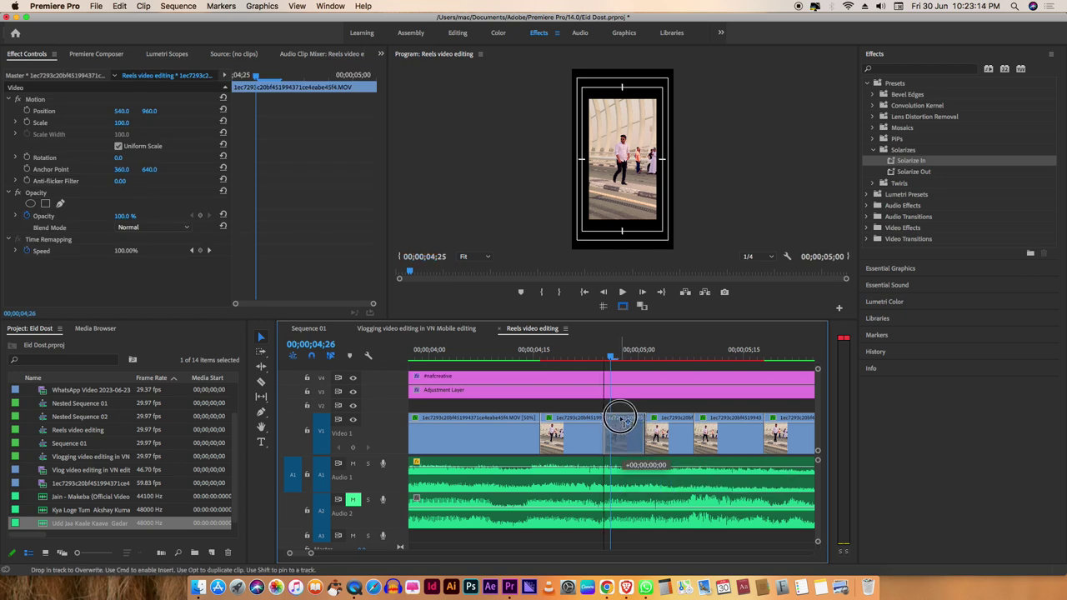
# Duplicate the short clip onto V2 and raise its Scale to 324, then play the flash
pyautogui.moveTo(627, 442); pyautogui.dragTo(625, 405)
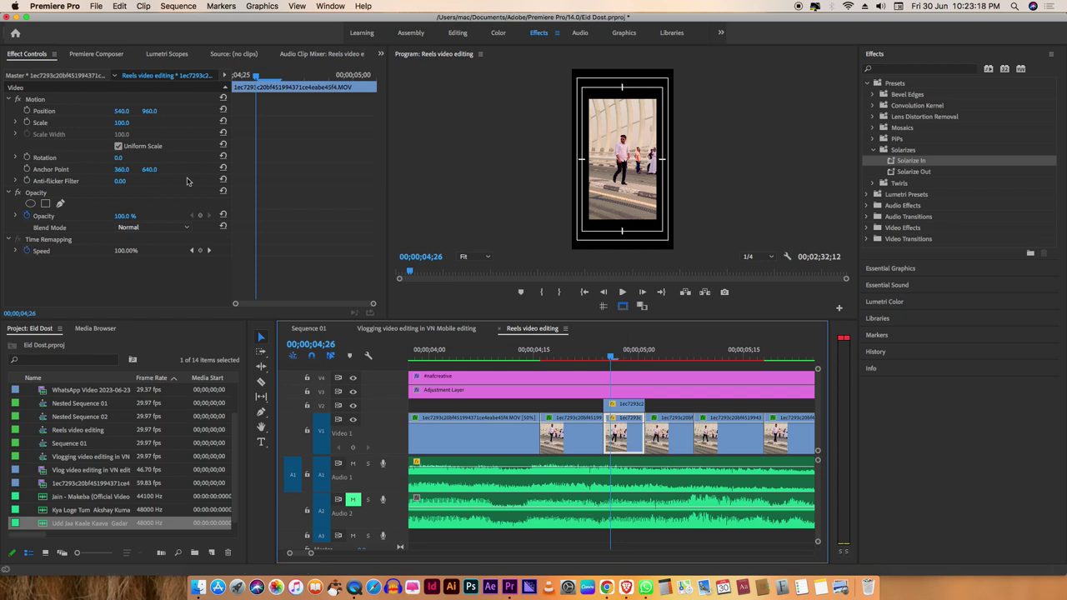
pyautogui.click(123, 125)
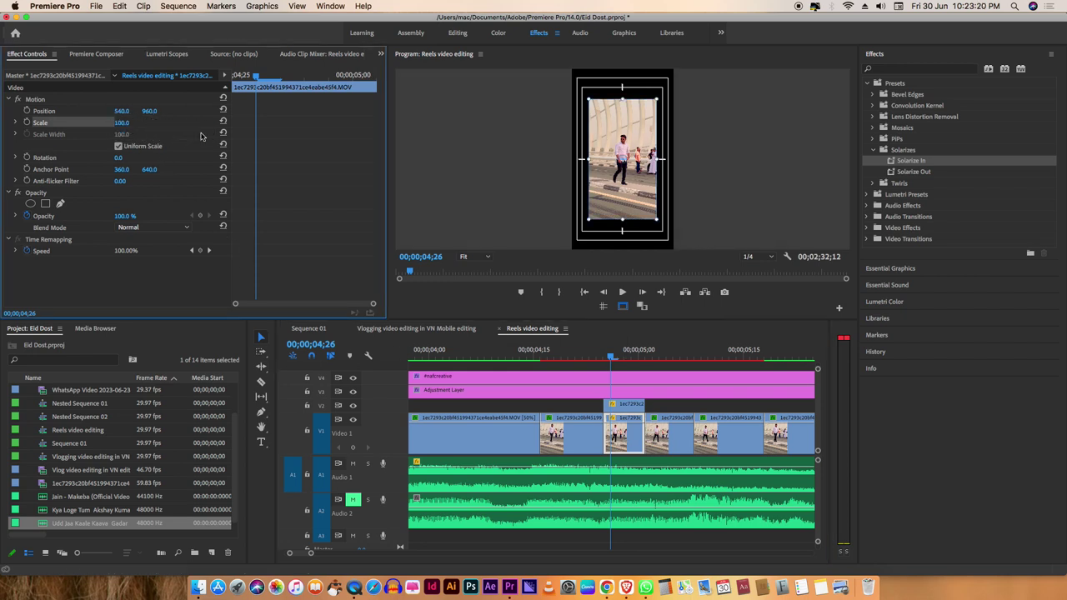
pyautogui.moveTo(122, 122); pyautogui.dragTo(236, 122)
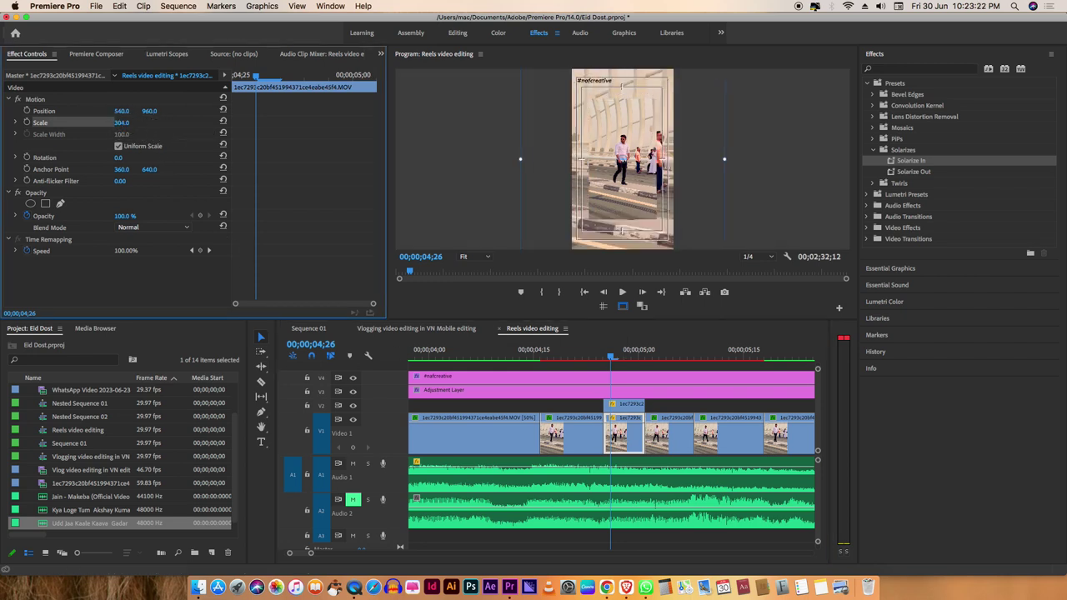
pyautogui.moveTo(245, 122); pyautogui.dragTo(247, 123)
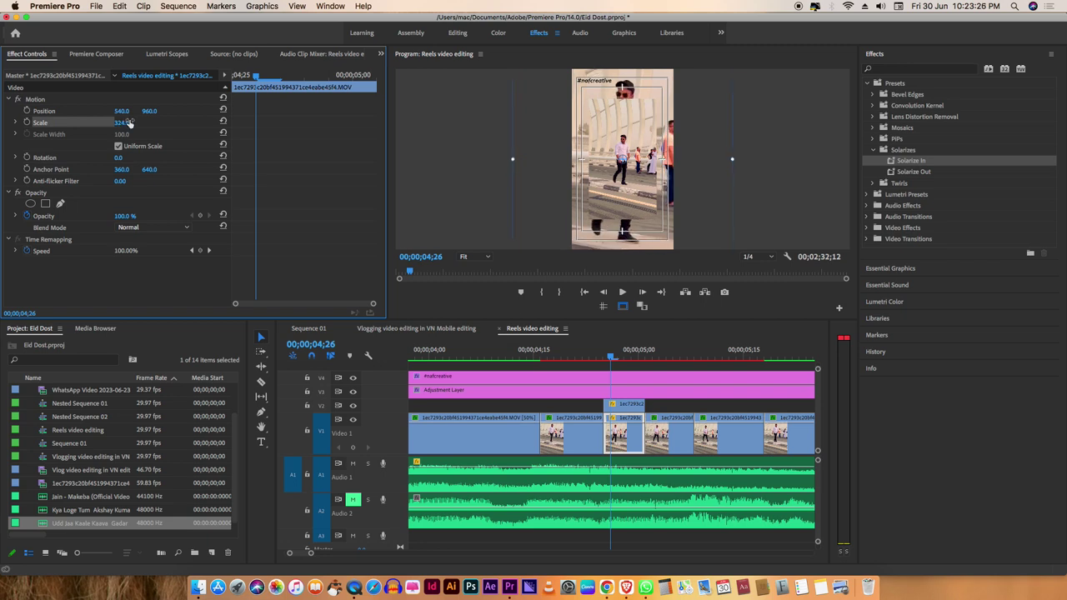
pyautogui.click(617, 354)
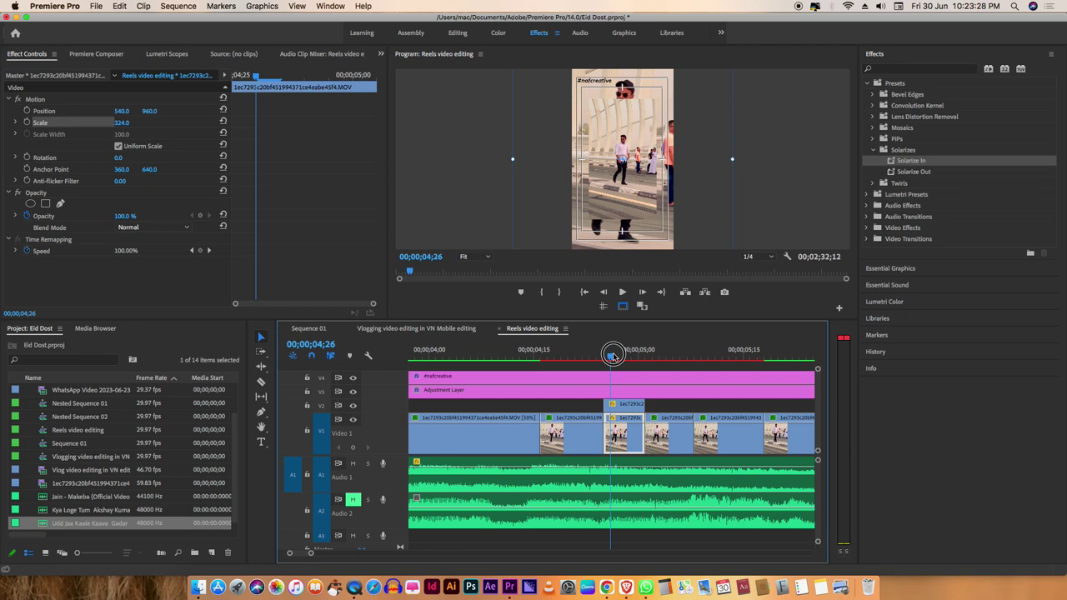
pyautogui.press('space')
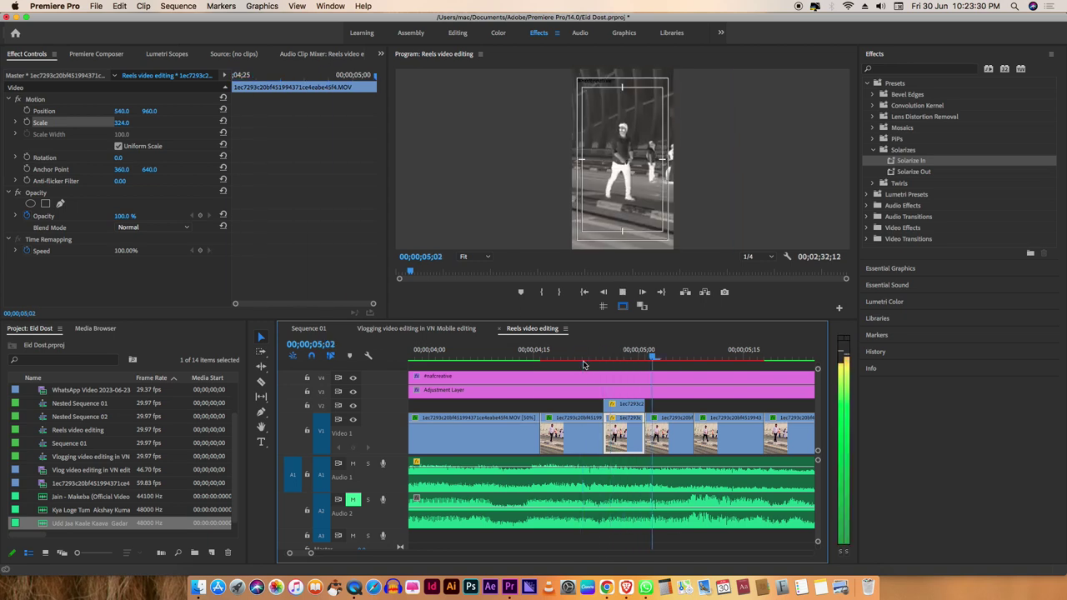
# Stop the preview and zoom the timeline out to show the whole sequence
pyautogui.press('space')
pyautogui.press('-')
pyautogui.press('-')
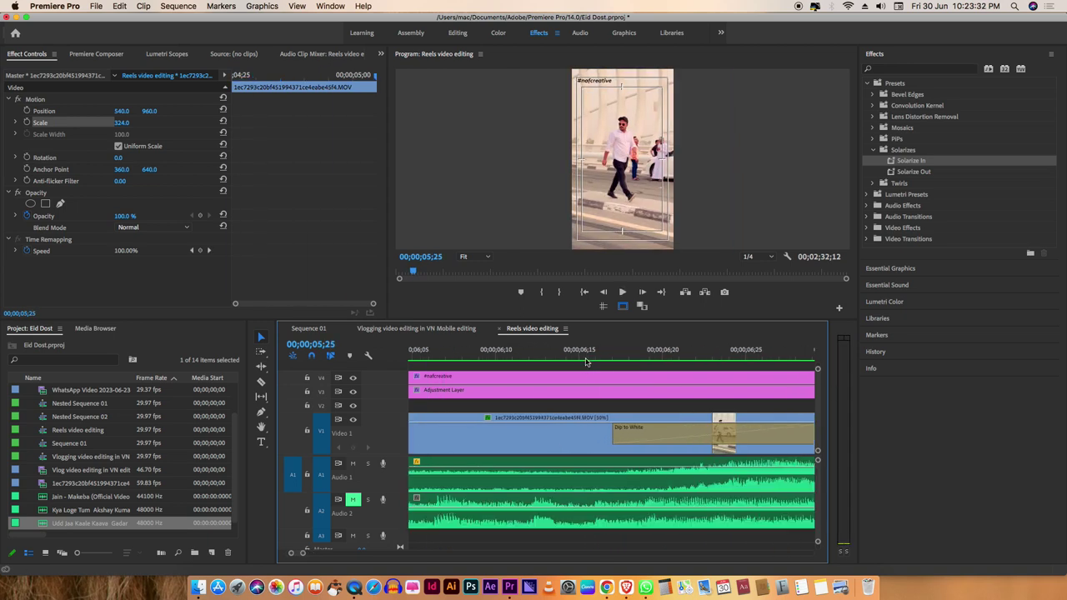
pyautogui.press('-')
pyautogui.press('-')
pyautogui.hotkey('shift', 'Left')
pyautogui.hotkey('shift', 'Left')
pyautogui.hotkey('shift', 'Left')
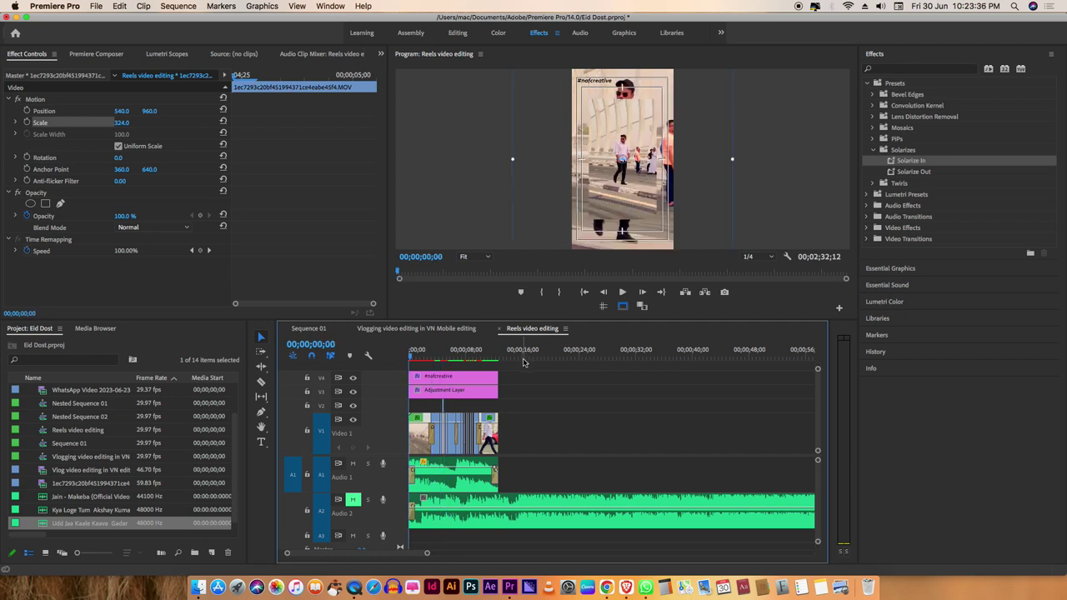
# Cut the Audio 2 music where the video ends, delete the leftover, and play the edit
pyautogui.press('c')
pyautogui.click(500, 504)
pyautogui.press('v')
pyautogui.click(504, 505)
pyautogui.press('Delete')
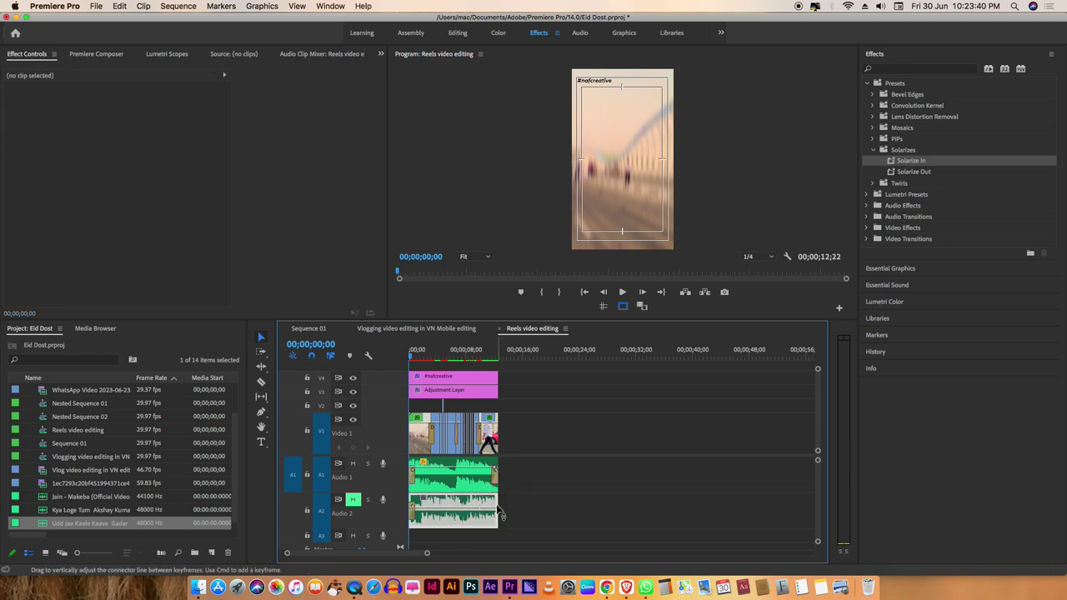
pyautogui.click(497, 504)
pyautogui.click(507, 508)
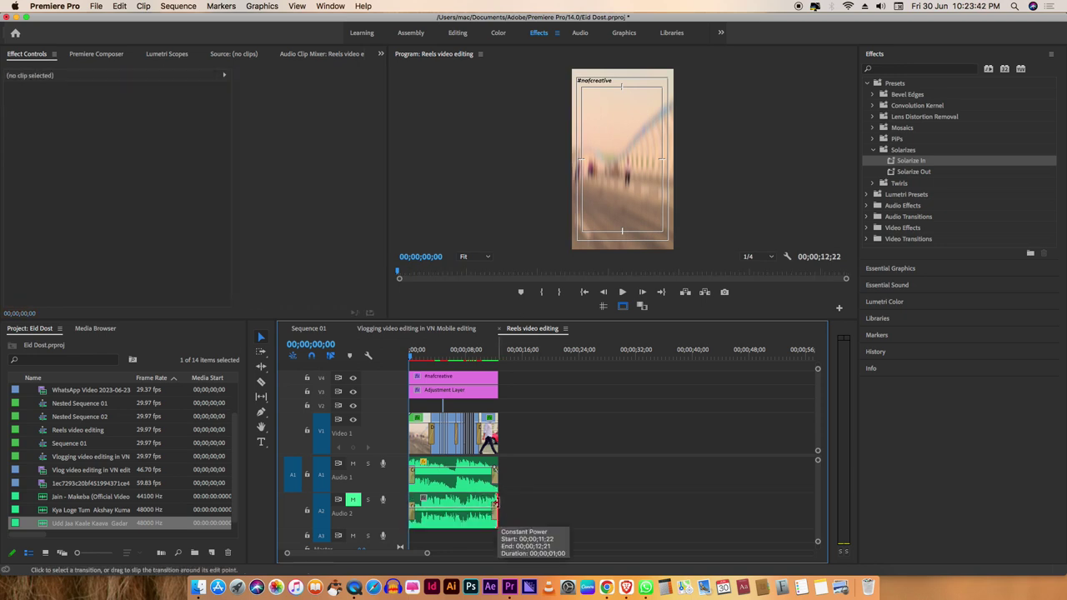
pyautogui.press('space')
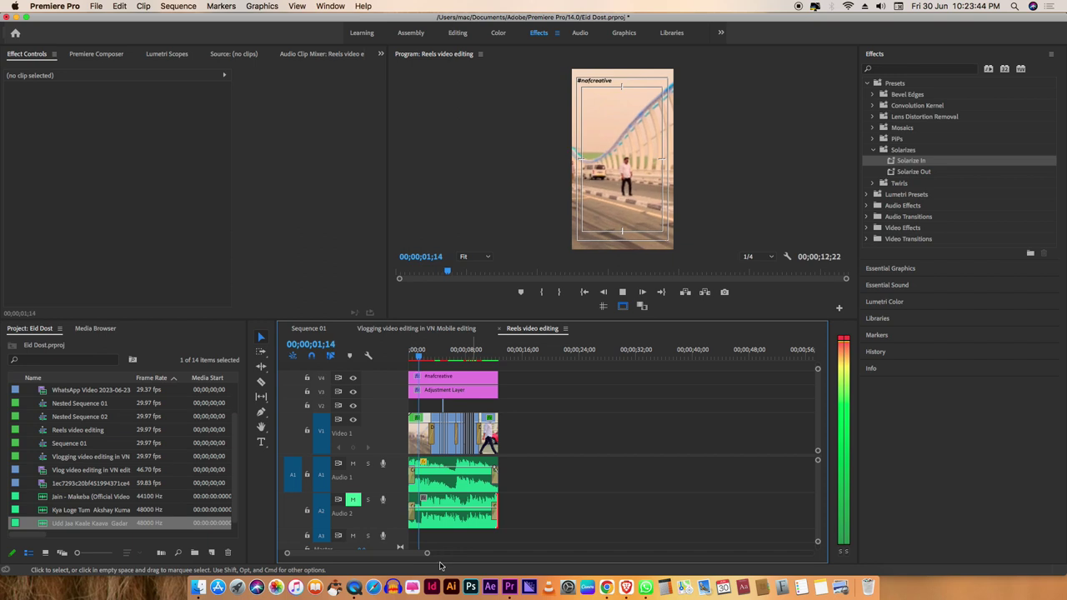
pyautogui.moveTo(427, 552); pyautogui.dragTo(392, 552)
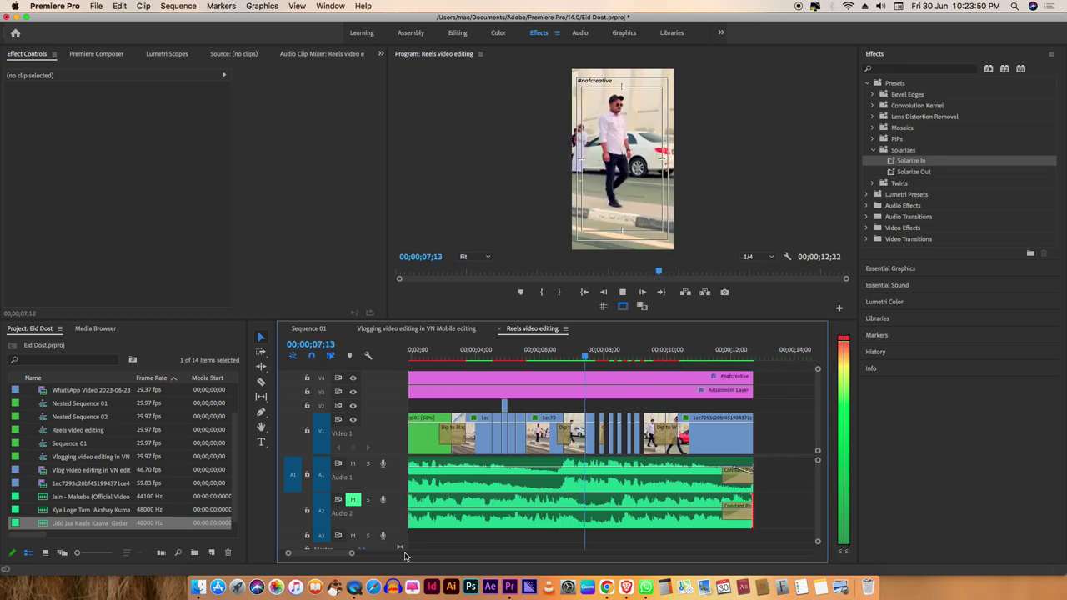
# Render the sequence's timeline previews and move the Rendering progress dialog aside
pyautogui.press('Return')
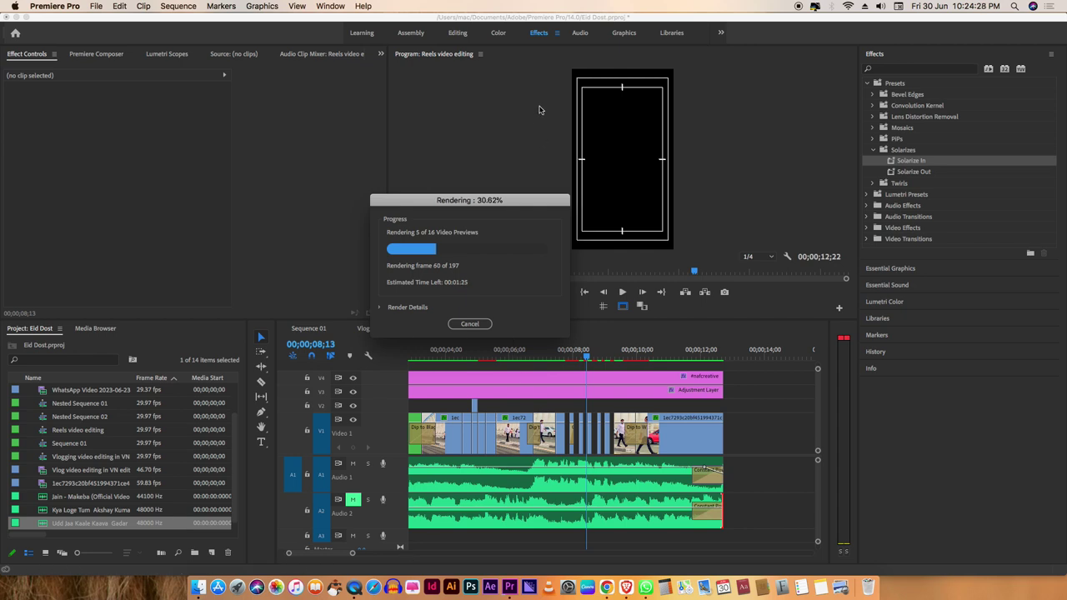
pyautogui.moveTo(523, 200); pyautogui.dragTo(341, 143)
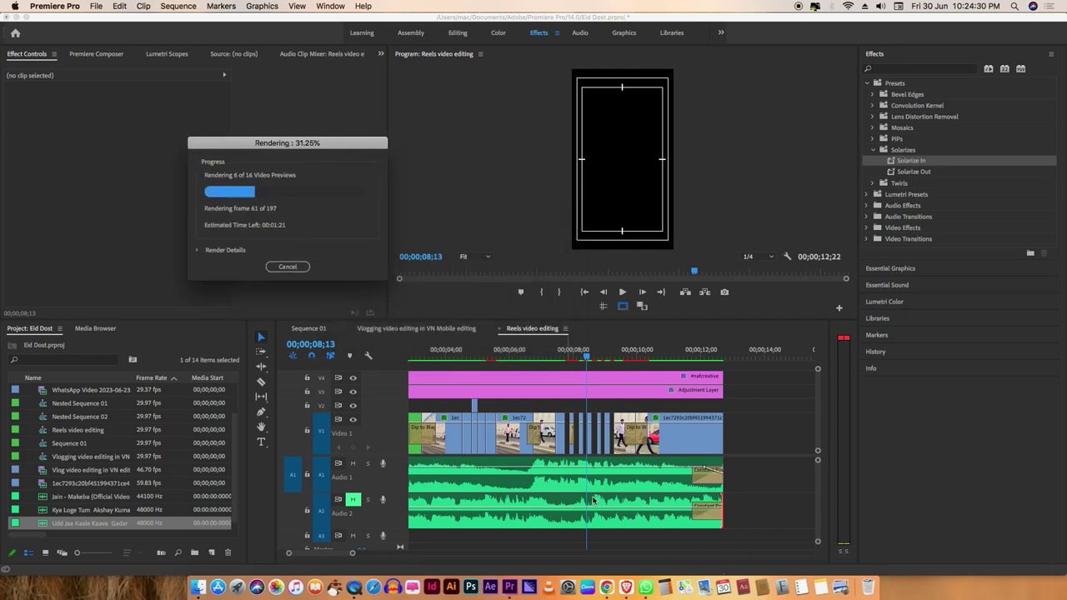
pyautogui.click(606, 587)
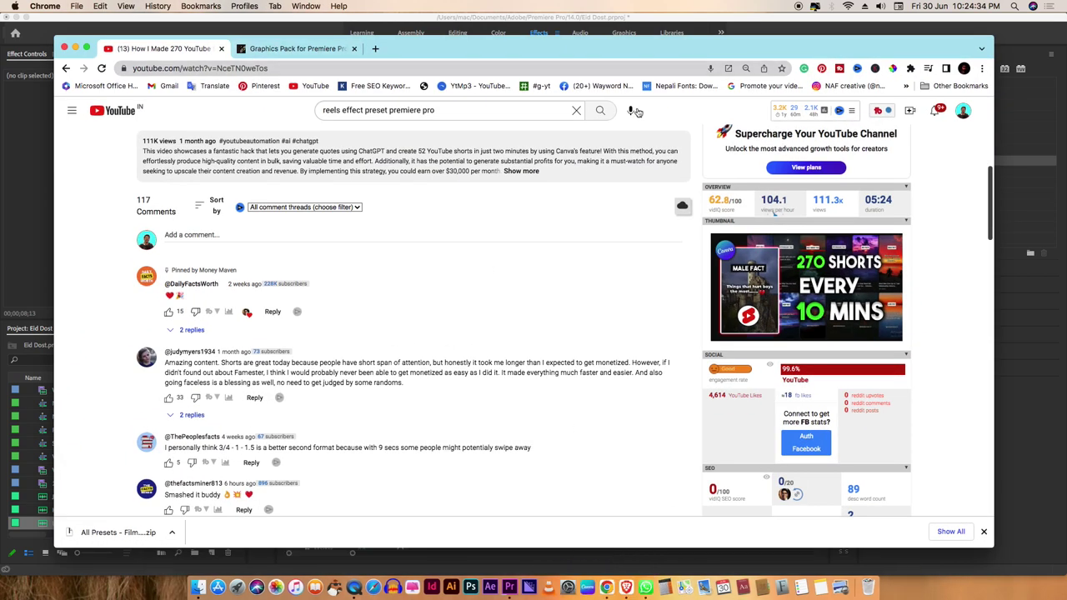
# Go to your own YouTube channel from the avatar menu and show its Videos tab
pyautogui.moveTo(773, 213)
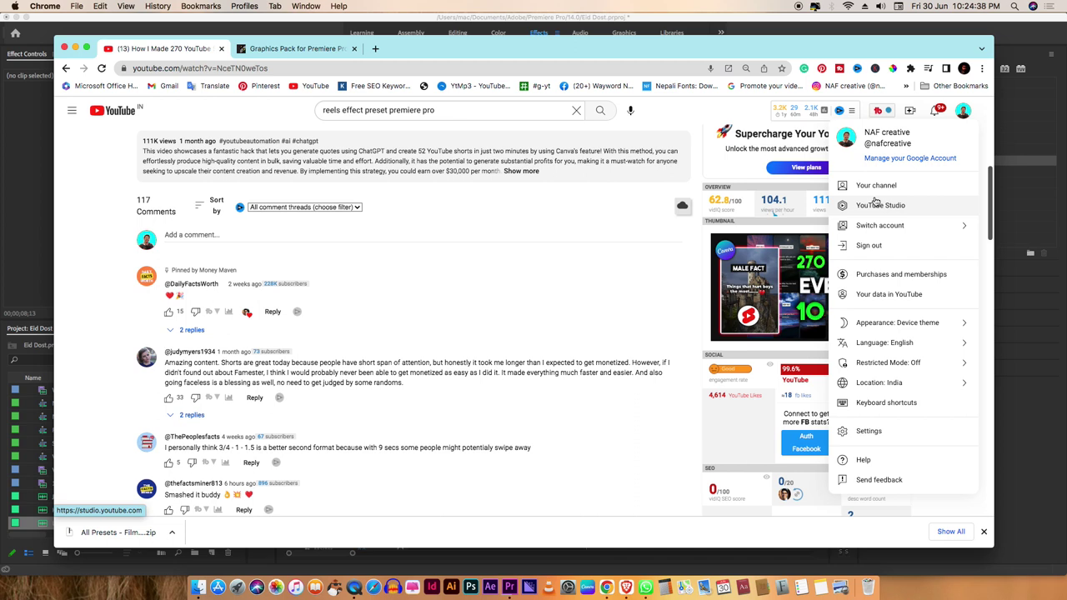
pyautogui.click(877, 185)
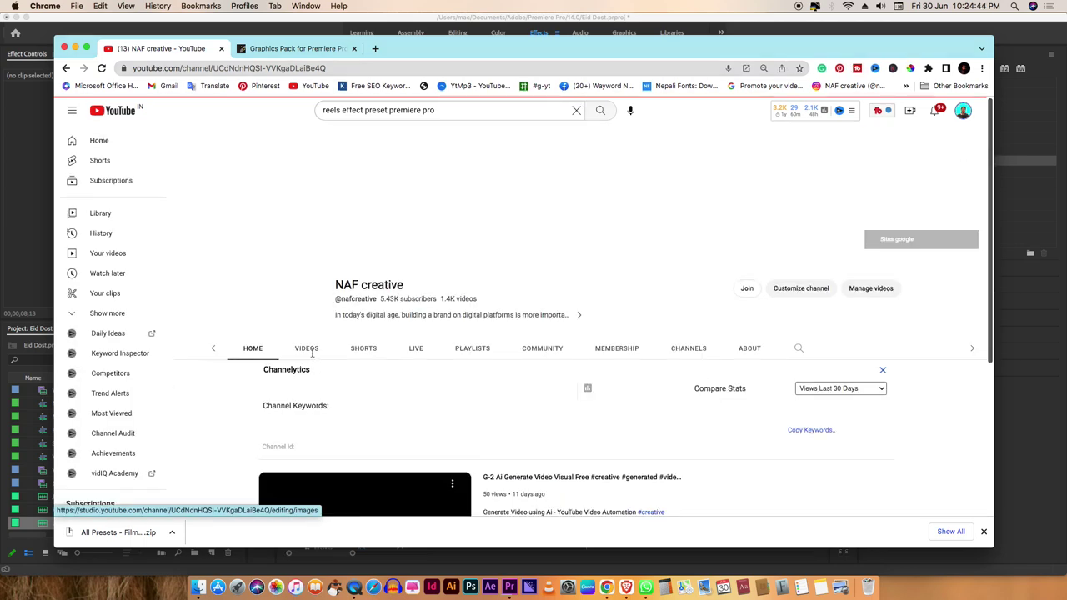
pyautogui.scroll(-5, 311, 351)
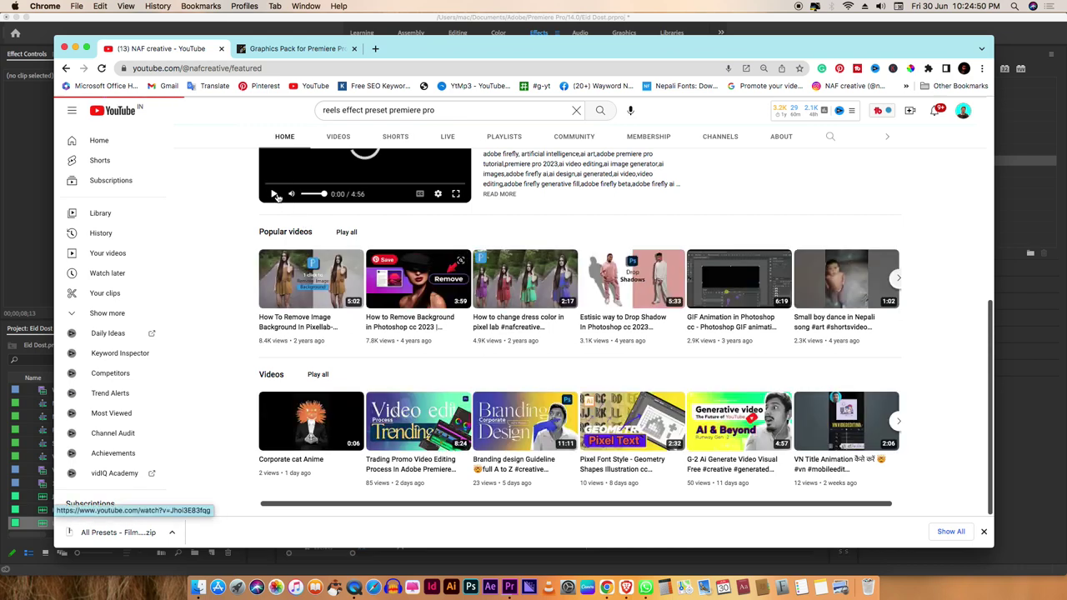
pyautogui.scroll(-5, 459, 316)
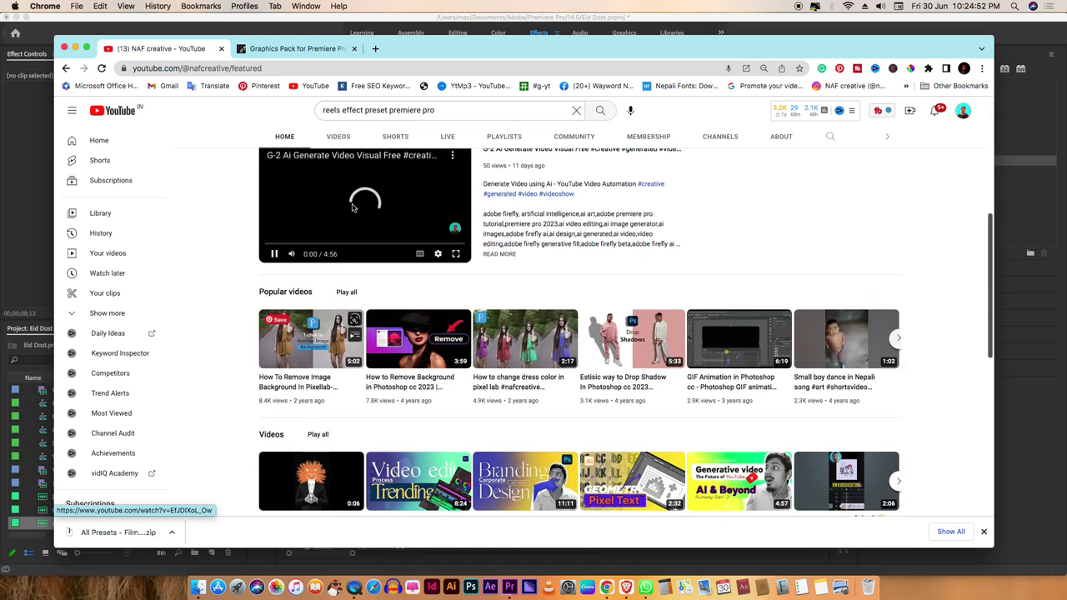
pyautogui.click(340, 139)
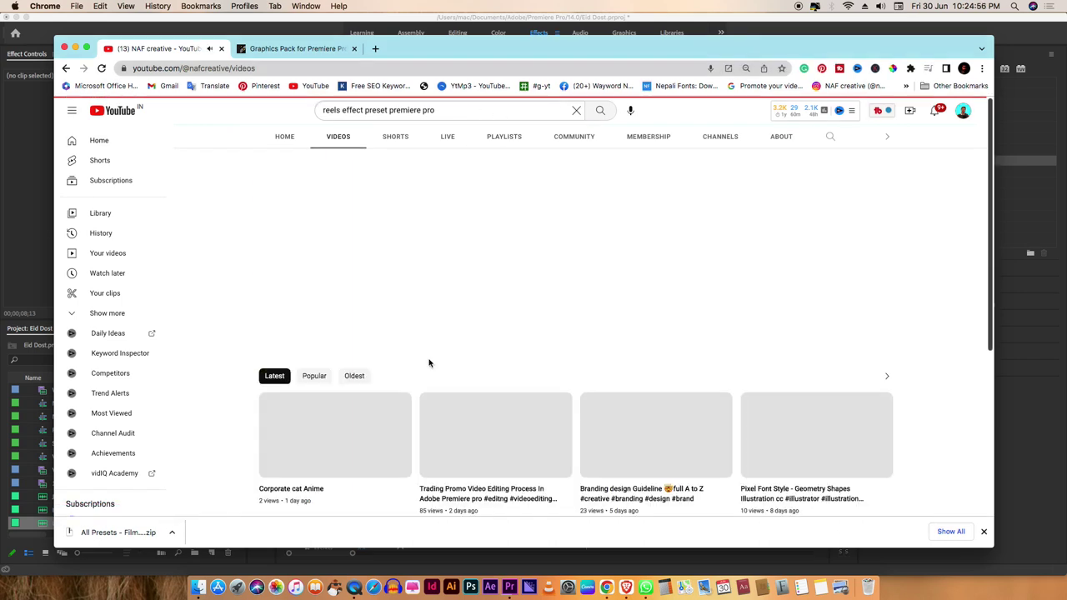
pyautogui.scroll(-3, 428, 361)
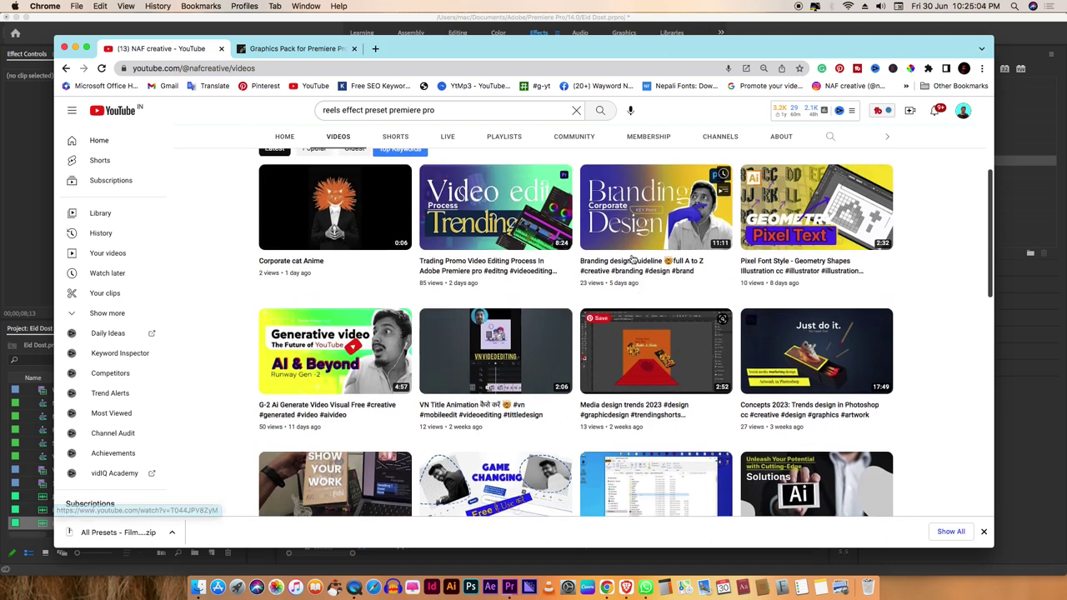
pyautogui.scroll(-1, 479, 350)
pyautogui.scroll(-1, 488, 371)
pyautogui.scroll(-3, 498, 399)
pyautogui.scroll(-2, 499, 399)
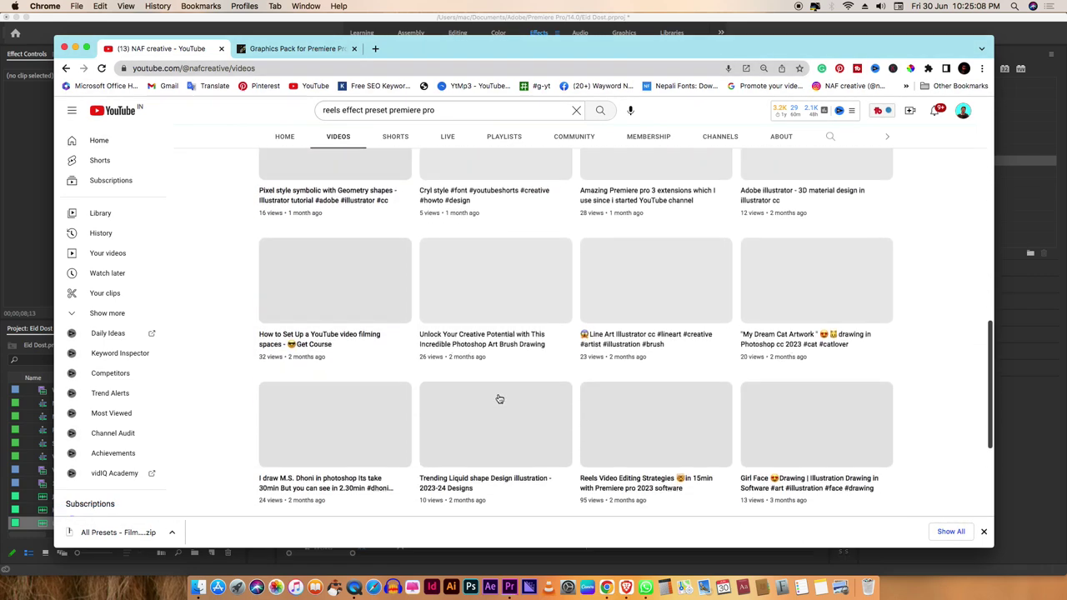
pyautogui.scroll(-2, 499, 399)
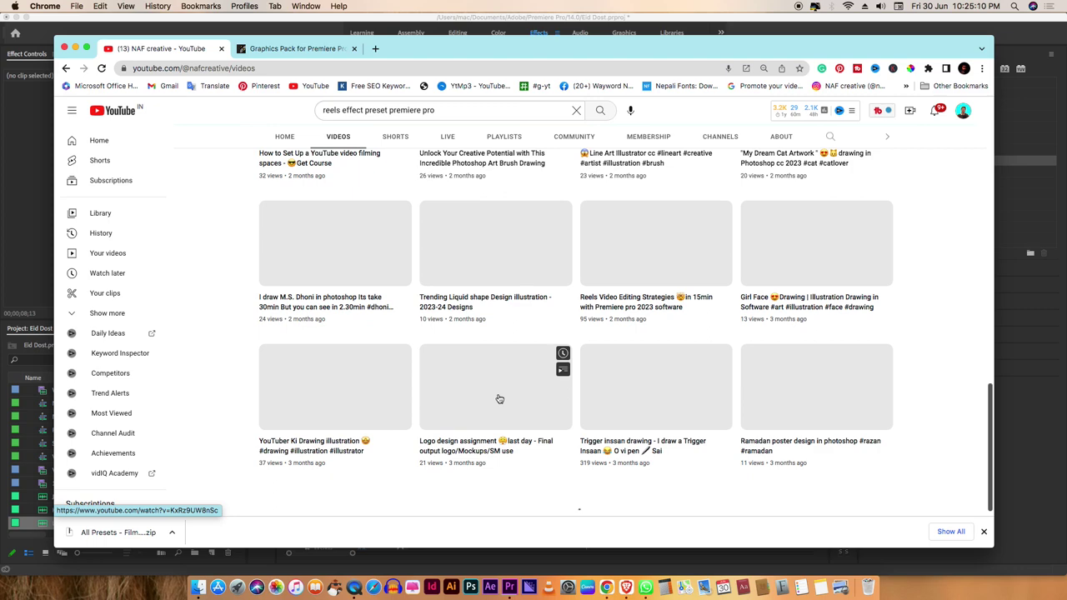
pyautogui.scroll(-1, 499, 399)
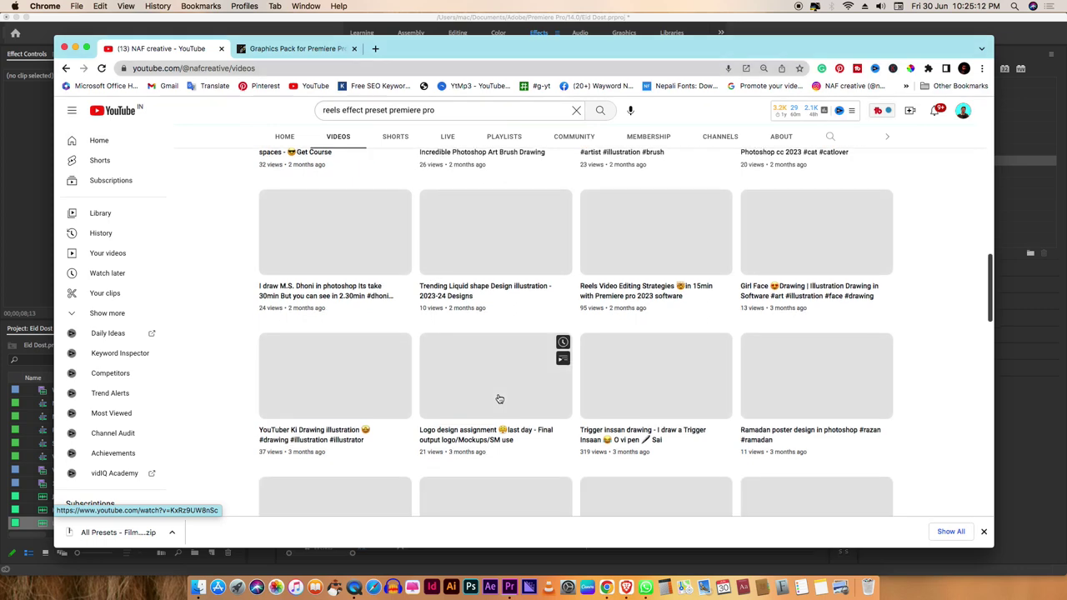
pyautogui.scroll(-1, 499, 399)
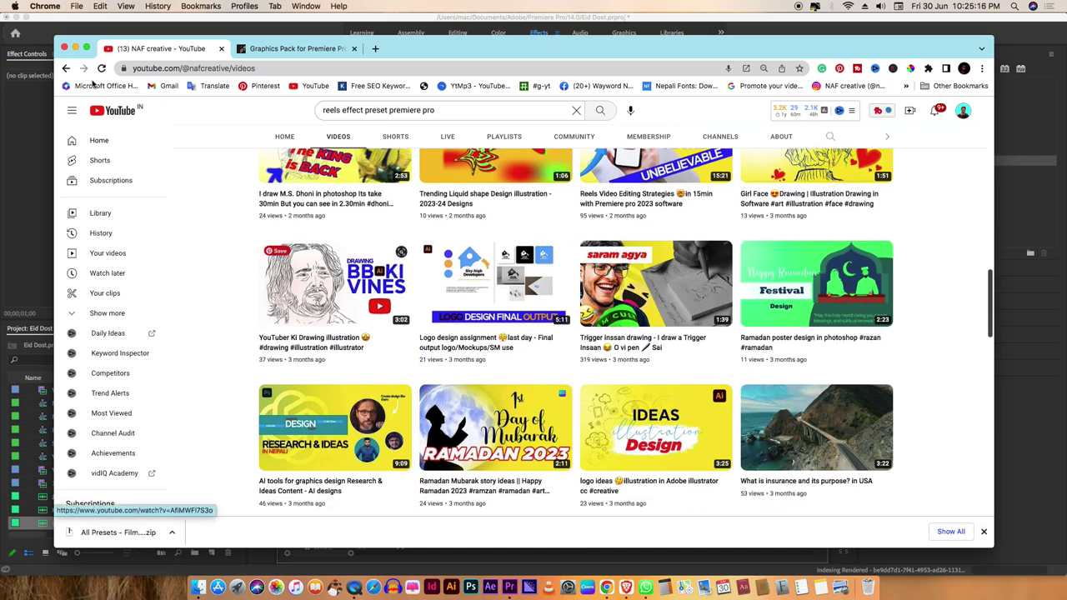
pyautogui.press('super+m')
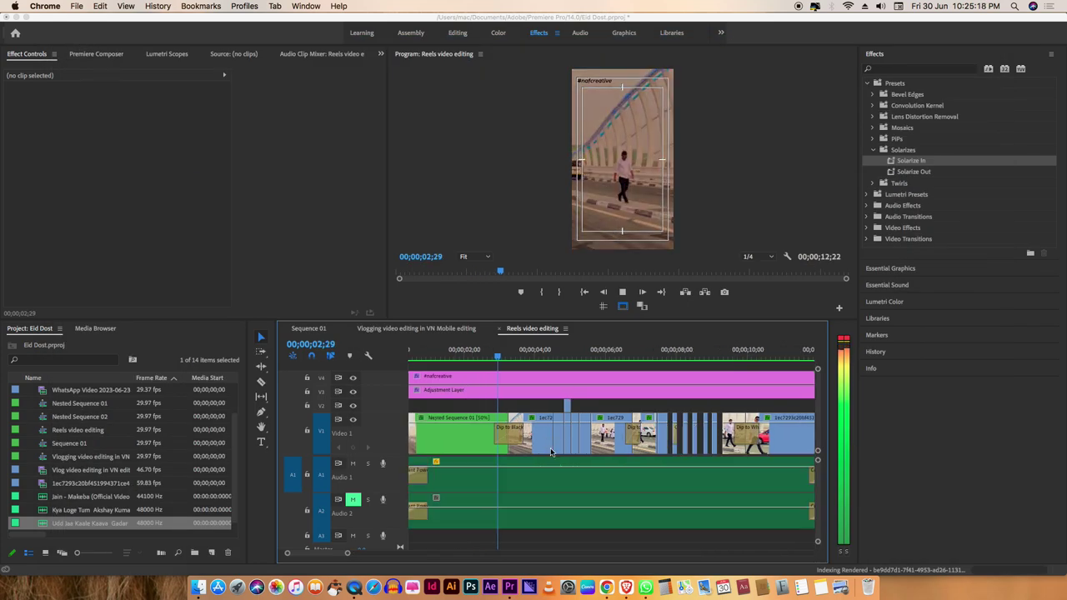
# Play the finished 00;00;12;22 Reels edit from the sequence start, then stop it
pyautogui.scroll(-2, 550, 450)
pyautogui.scroll(-1, 550, 450)
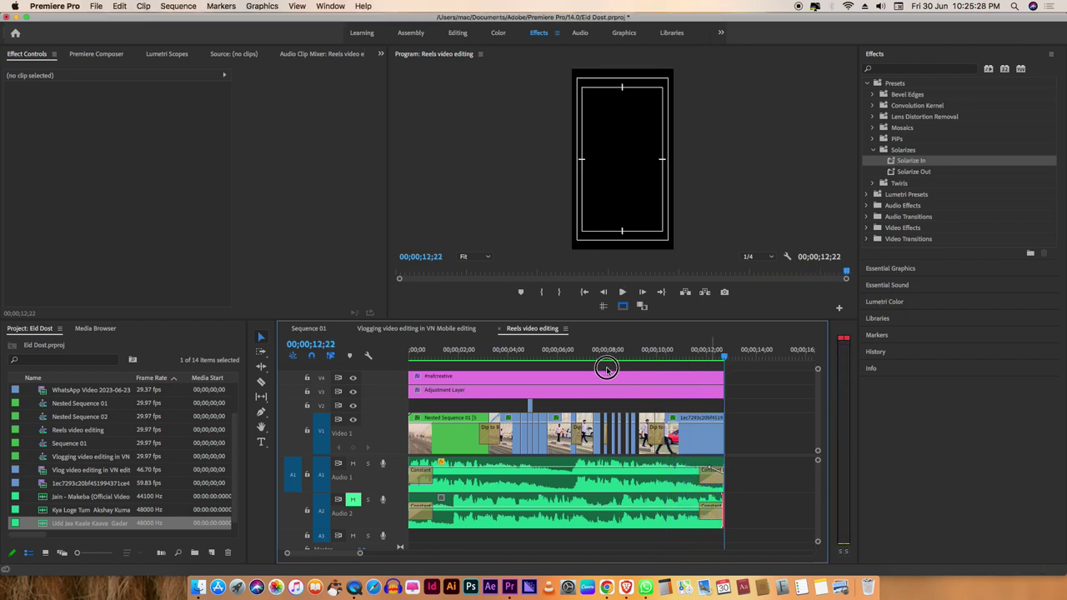
pyautogui.click(403, 372)
pyautogui.press('space')
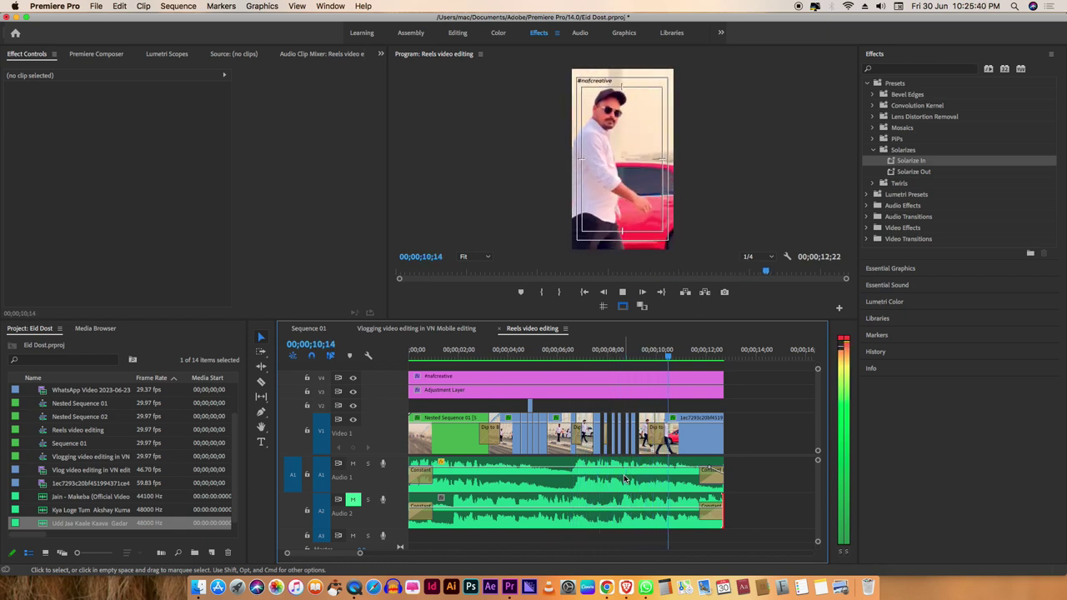
pyautogui.press('space')
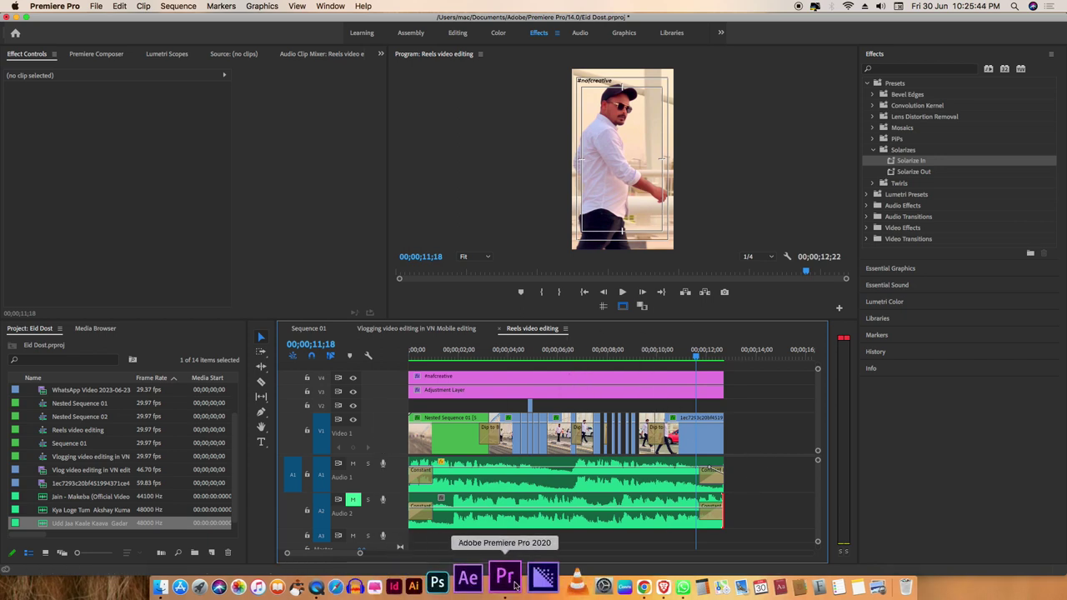
pyautogui.rightClick(356, 580)
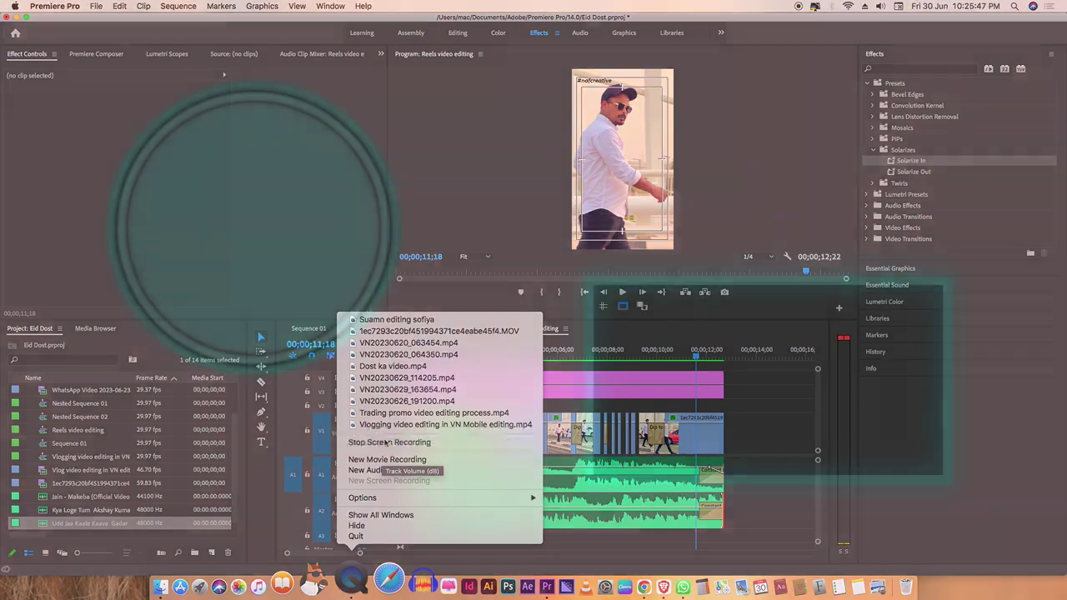
# End the QuickTime Player screen recording from its Dock menu
pyautogui.click(386, 443)
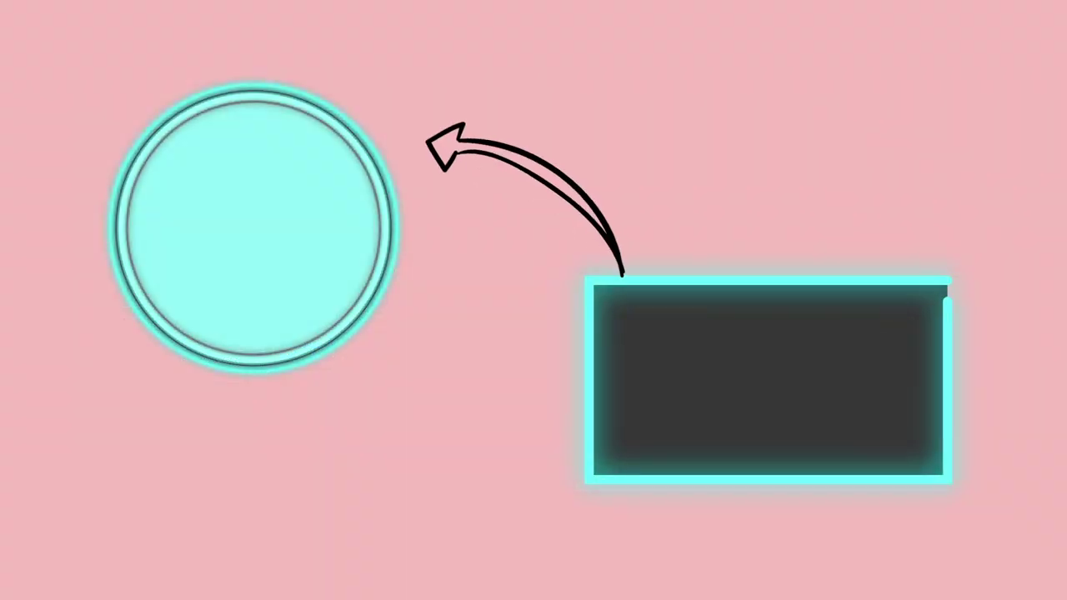